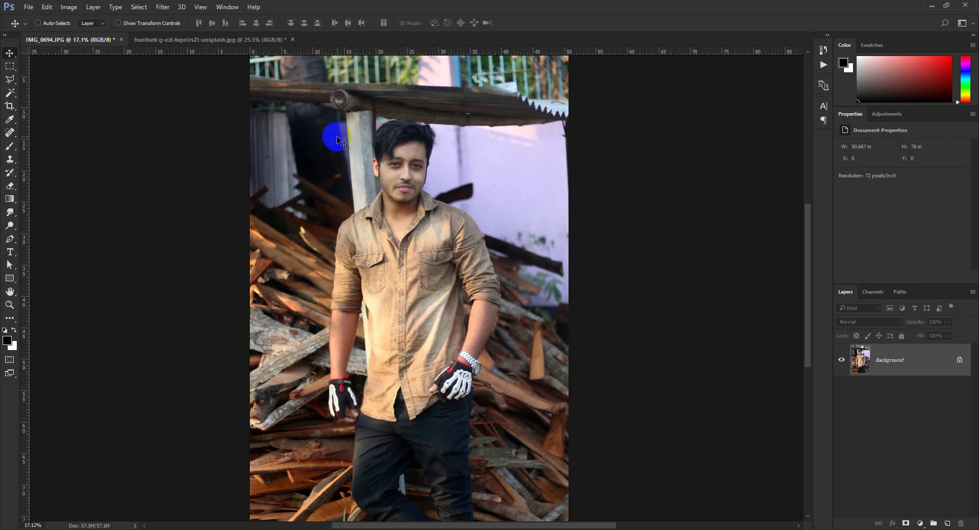
Step: Select the Pen tool for outlining the man in the portrait
{"action": "scroll", "coordinate": [500, 242], "scroll_direction": "down", "scroll_amount": 2}
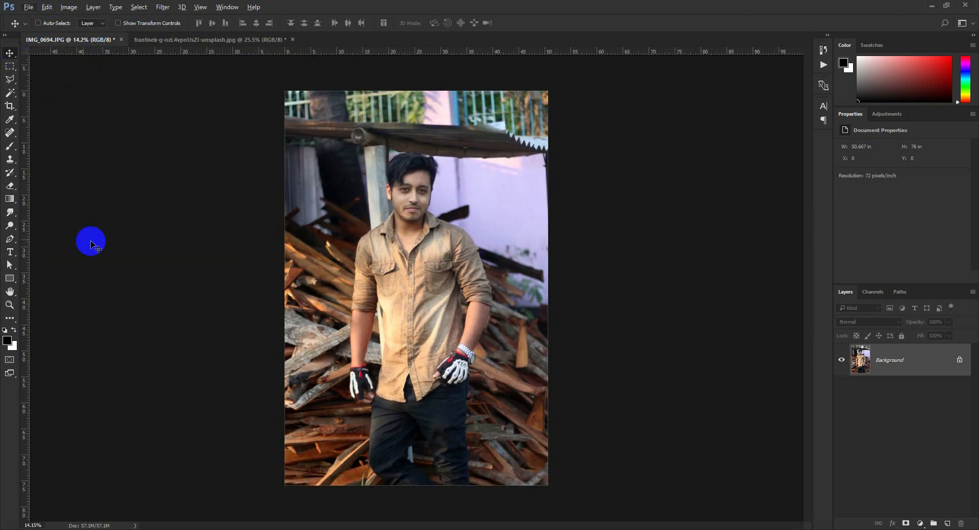
{"action": "left_click", "coordinate": [11, 240]}
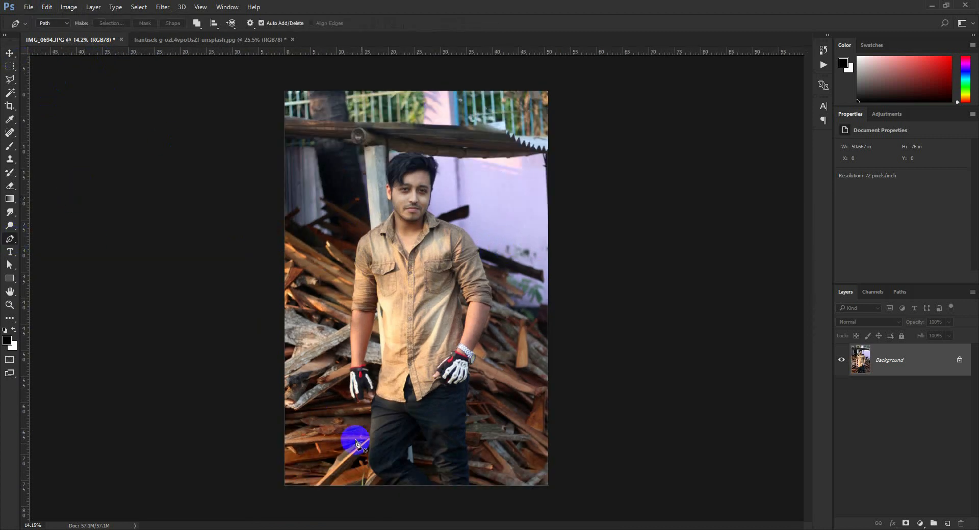
{"action": "scroll", "coordinate": [408, 459], "scroll_direction": "up", "scroll_amount": 4}
{"action": "scroll", "coordinate": [412, 466], "scroll_direction": "down", "scroll_amount": 4}
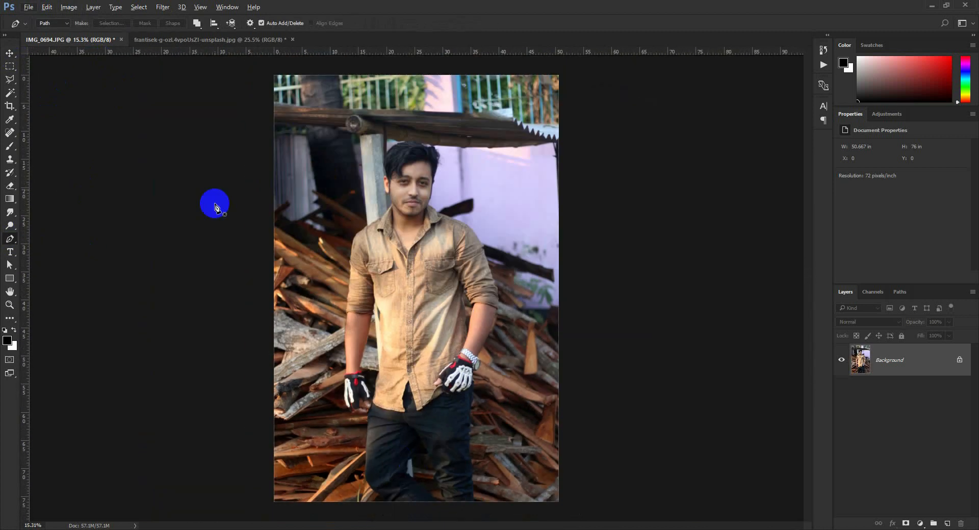
Step: Open the portrait in the Camera Raw Filter and set Highlights to -51, Shadows to +60 and Clarity to +16
{"action": "left_click", "coordinate": [163, 7]}
{"action": "left_click", "coordinate": [173, 66]}
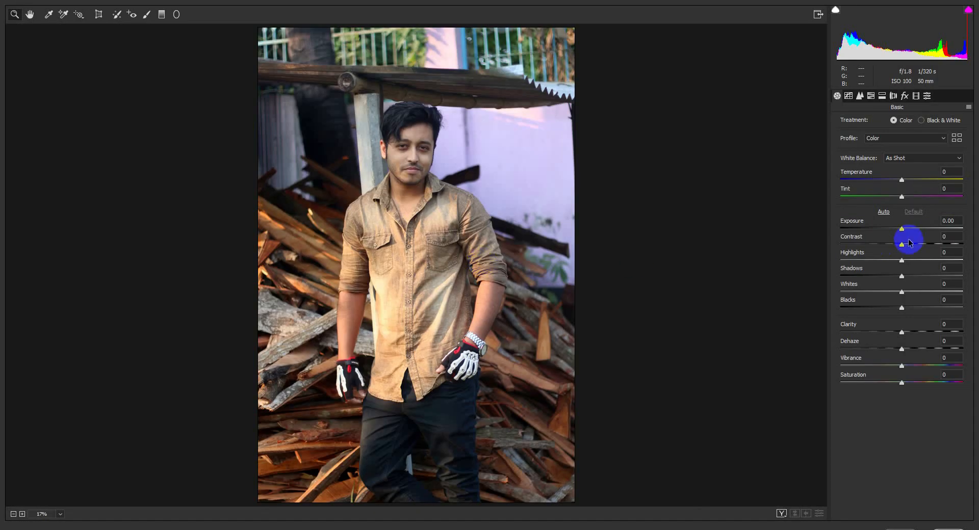
{"action": "left_click_drag", "start_coordinate": [869, 261], "coordinate": [936, 279]}
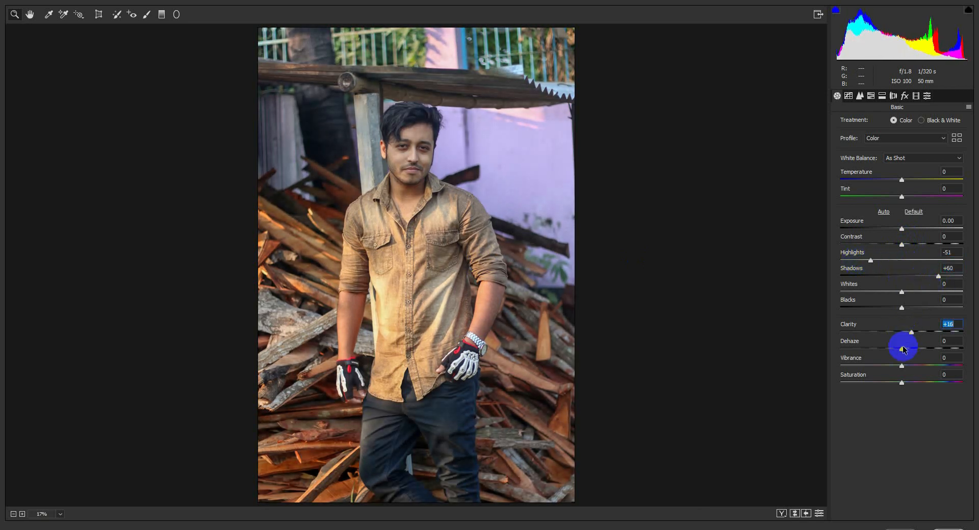
Step: Set the sharpening amount to 36 and the Oranges luminance to +41, and apply the Camera Raw adjustments
{"action": "left_click", "coordinate": [860, 96]}
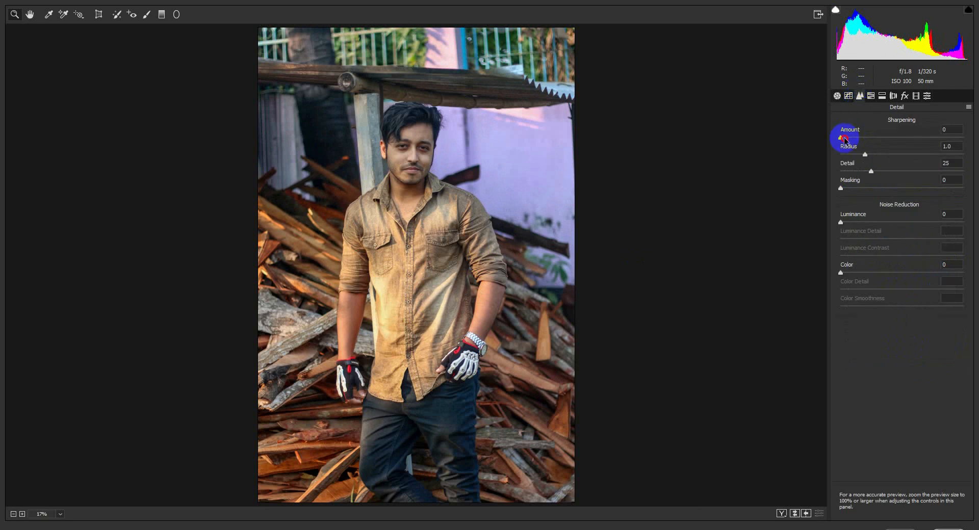
{"action": "left_click", "coordinate": [893, 96]}
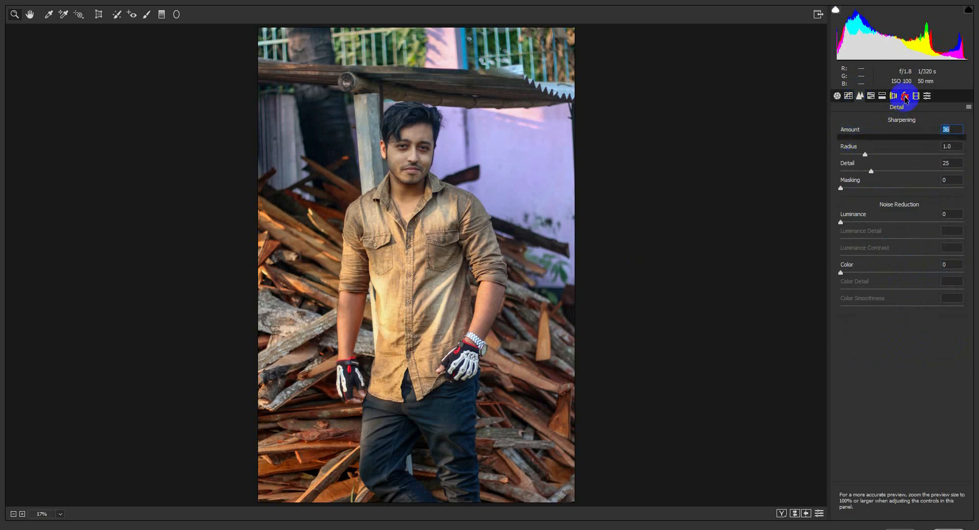
{"action": "left_click", "coordinate": [881, 96]}
{"action": "left_click", "coordinate": [870, 96]}
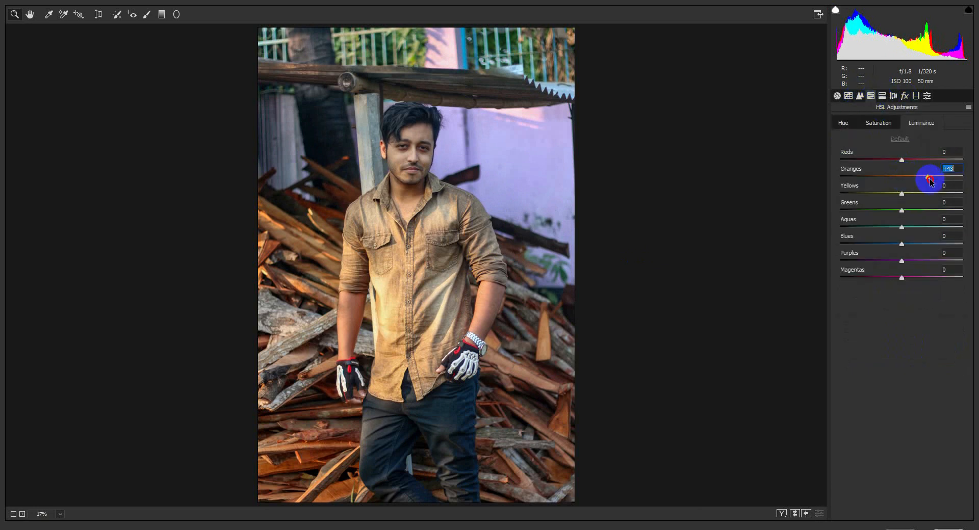
{"action": "left_click_drag", "start_coordinate": [929, 178], "coordinate": [934, 178]}
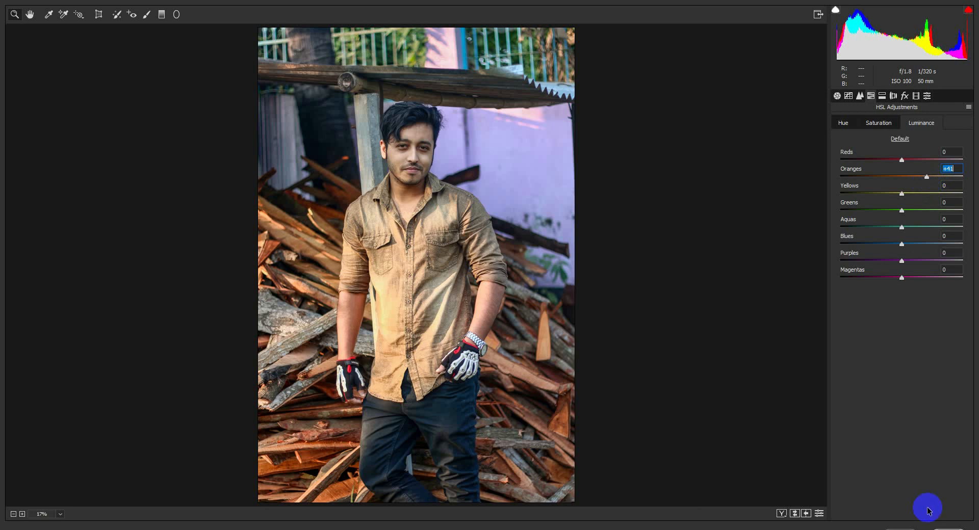
{"action": "left_click", "coordinate": [944, 528]}
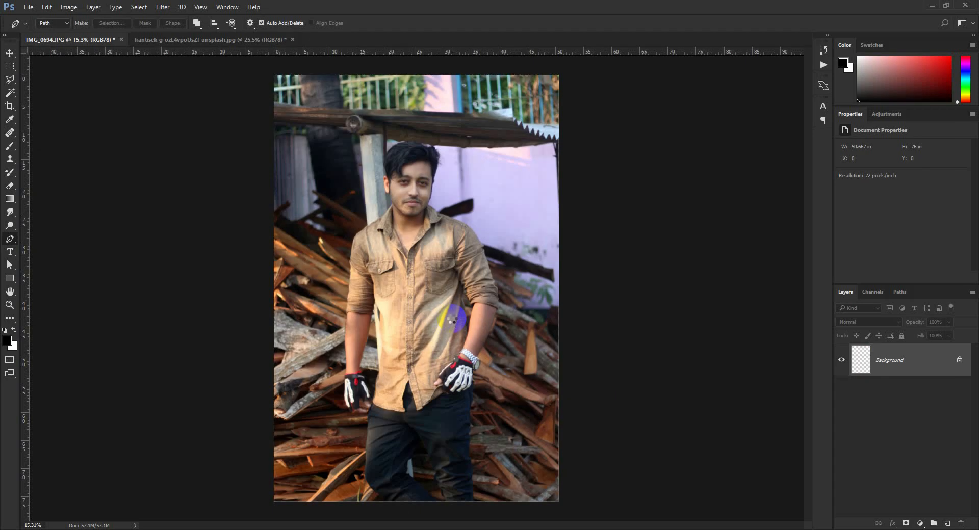
Step: Trace a Pen path up the outer edge of the man's trouser leg, beside the woodpile, towards his hip
{"action": "scroll", "coordinate": [419, 336], "scroll_direction": "up", "scroll_amount": 3}
{"action": "left_click_drag", "start_coordinate": [417, 364], "coordinate": [414, 299]}
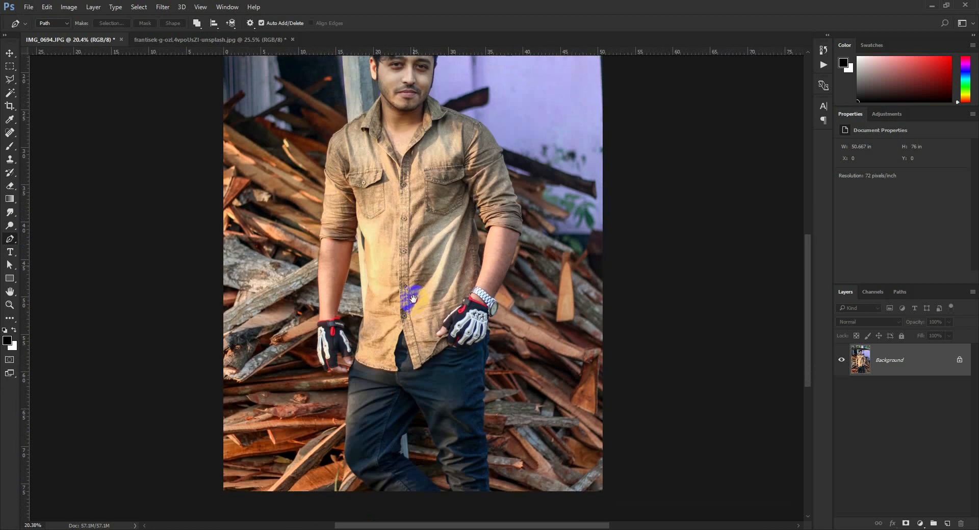
{"action": "scroll", "coordinate": [353, 441], "scroll_direction": "up", "scroll_amount": 6}
{"action": "left_click_drag", "start_coordinate": [354, 441], "coordinate": [346, 383]}
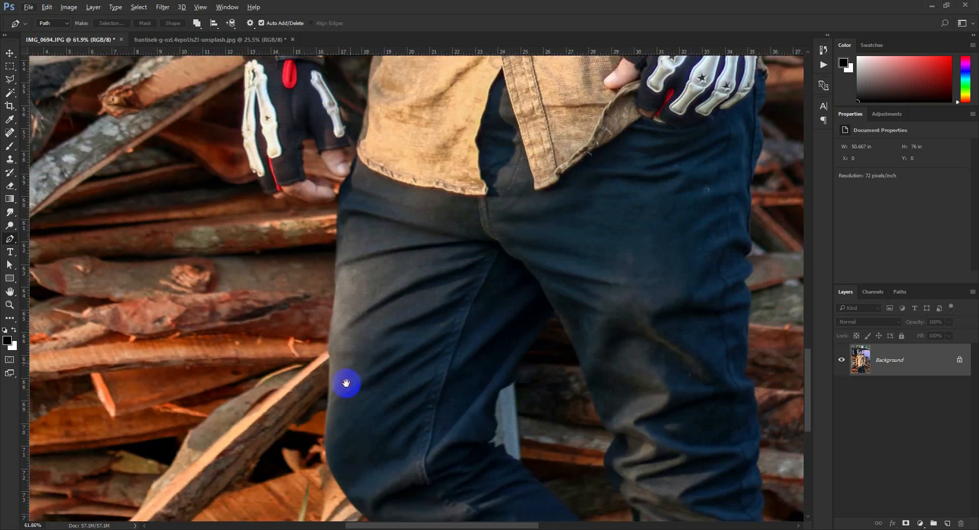
{"action": "scroll", "coordinate": [326, 357], "scroll_direction": "up", "scroll_amount": 5}
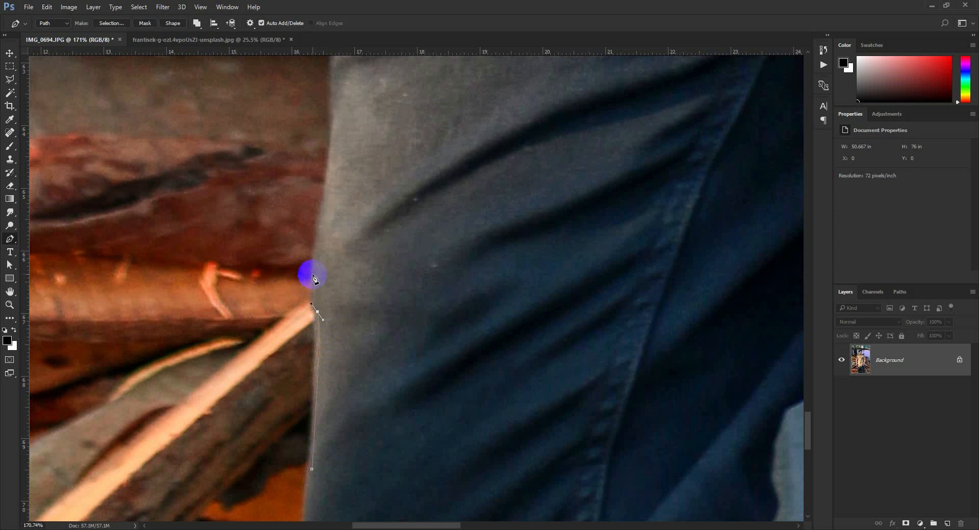
{"action": "left_click", "coordinate": [316, 248]}
{"action": "left_click_drag", "start_coordinate": [344, 241], "coordinate": [355, 424]}
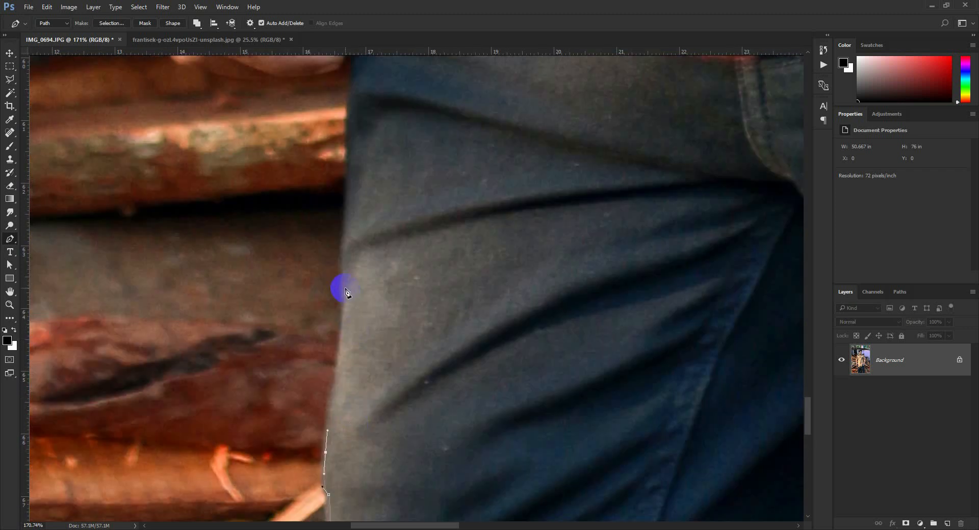
{"action": "left_click", "coordinate": [350, 158]}
{"action": "left_click_drag", "start_coordinate": [361, 174], "coordinate": [364, 370]}
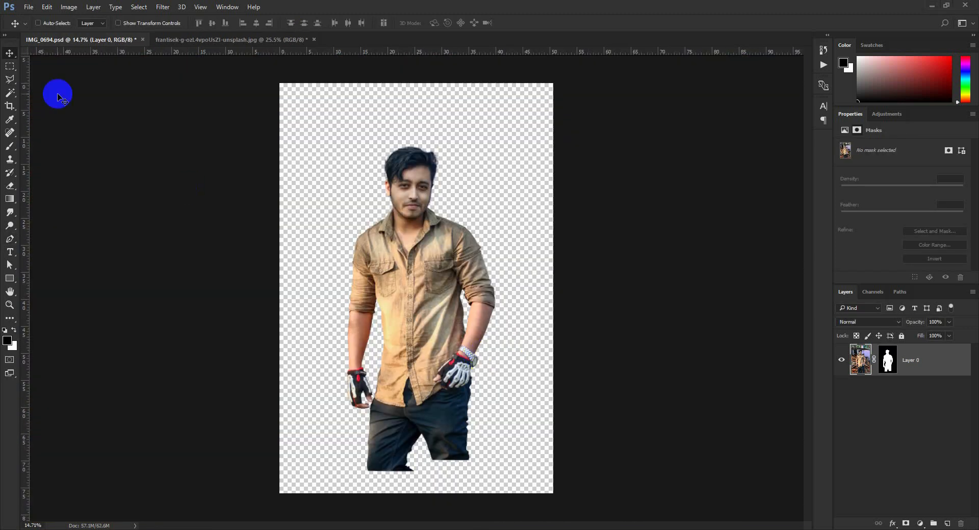
Step: Crop away the strip of canvas below the man's cut-off legs
{"action": "scroll", "coordinate": [324, 185], "scroll_direction": "down", "scroll_amount": 3}
{"action": "left_click", "coordinate": [11, 106]}
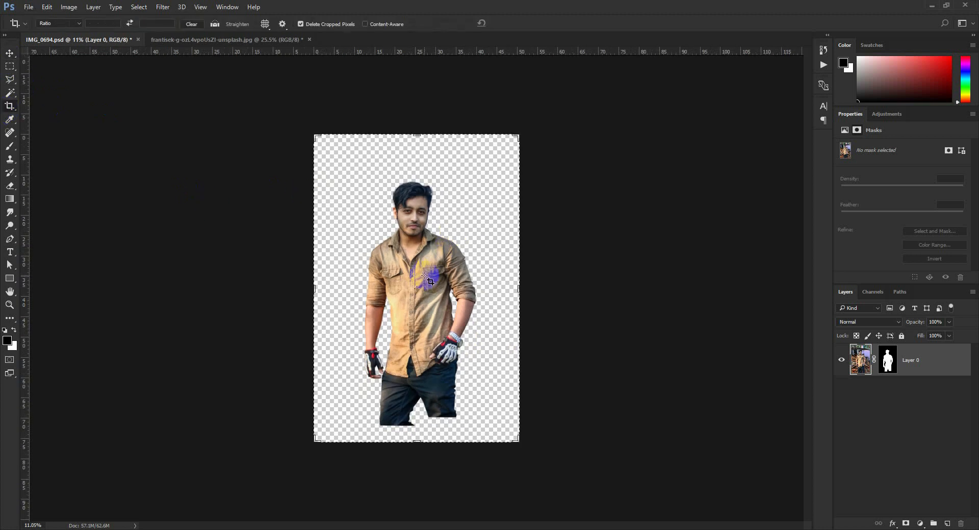
{"action": "left_click_drag", "start_coordinate": [415, 447], "coordinate": [415, 429]}
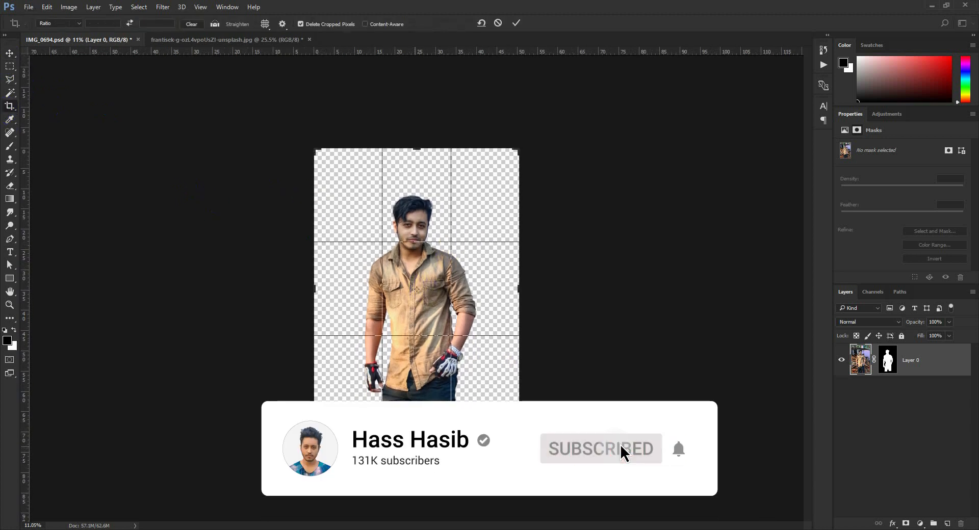
{"action": "left_click", "coordinate": [517, 26]}
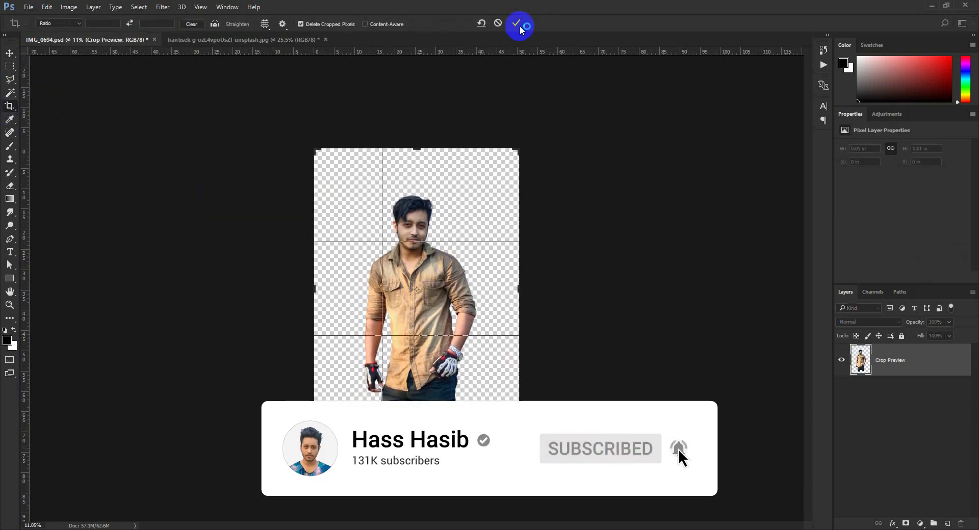
Step: Move the cut-out man slightly up on the canvas and convert his masked layer to a smart object
{"action": "left_click", "coordinate": [9, 53]}
{"action": "left_click_drag", "start_coordinate": [436, 316], "coordinate": [431, 301]}
{"action": "right_click", "coordinate": [934, 363]}
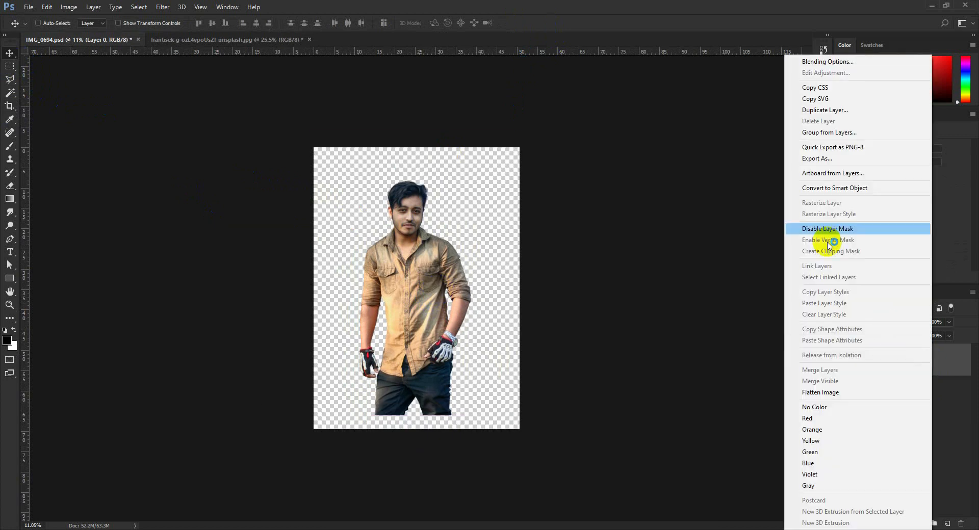
{"action": "left_click", "coordinate": [817, 188]}
Step: Scale the man to about 119.67%, rotate him 2.90° and reposition him so his legs run past the canvas's lower edge
{"action": "key", "text": "ctrl+t"}
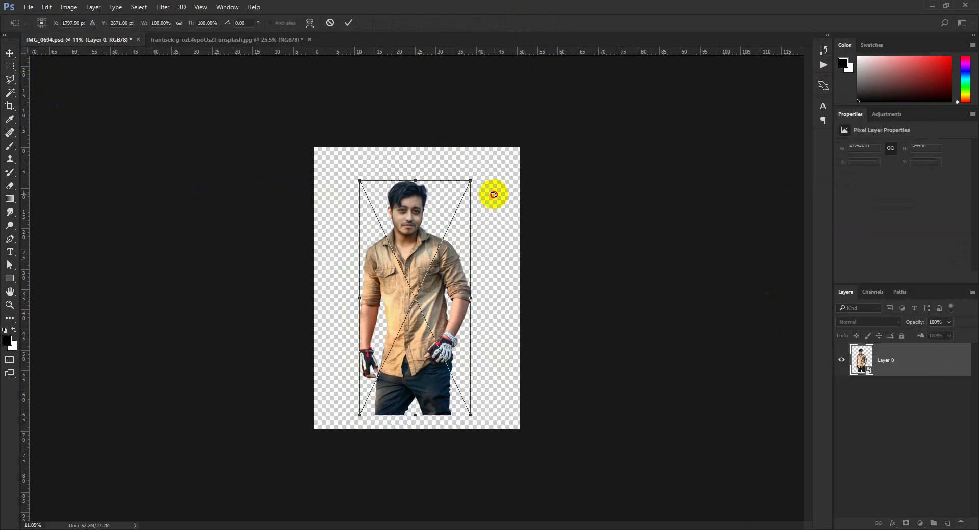
{"action": "left_click_drag", "start_coordinate": [494, 192], "coordinate": [492, 151]}
{"action": "left_click_drag", "start_coordinate": [452, 200], "coordinate": [455, 219]}
{"action": "left_click_drag", "start_coordinate": [496, 171], "coordinate": [491, 181]}
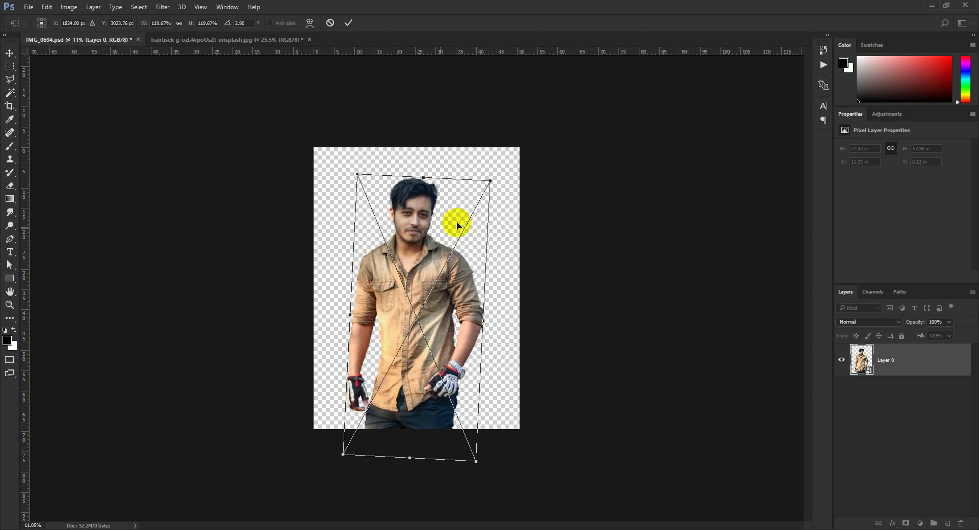
{"action": "left_click_drag", "start_coordinate": [437, 227], "coordinate": [438, 228]}
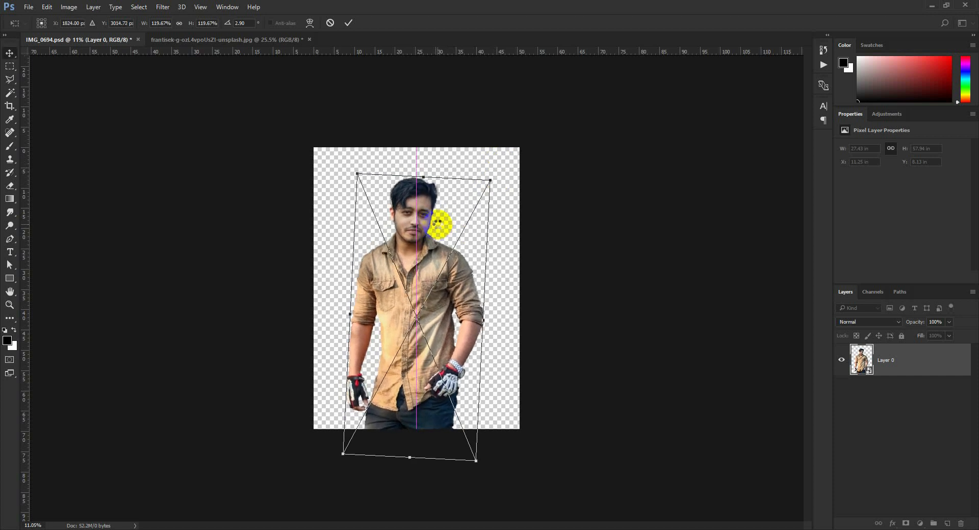
{"action": "double_click", "coordinate": [438, 225]}
Step: Extend the canvas evenly on both sides of the man and slightly above him, to about 5996 × 5129 px
{"action": "left_click", "coordinate": [10, 106]}
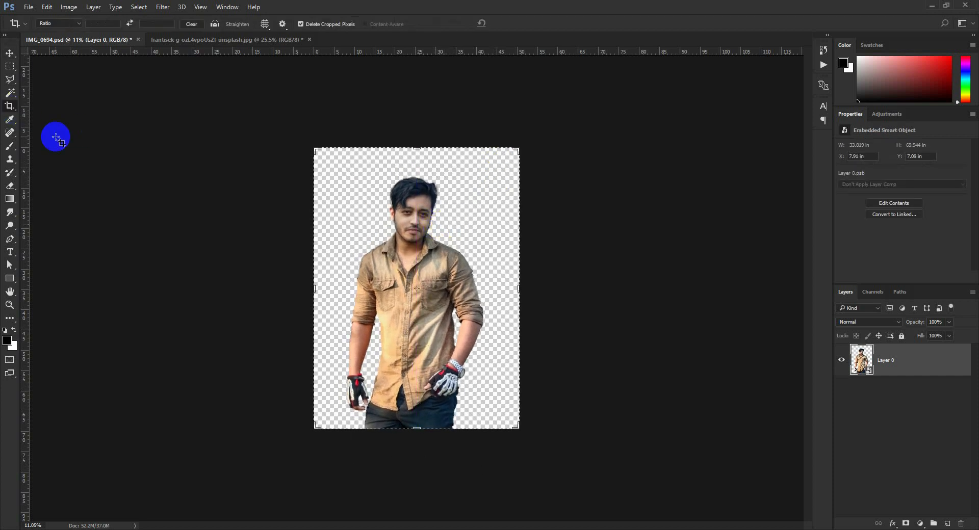
{"action": "left_click_drag", "start_coordinate": [520, 287], "coordinate": [587, 288]}
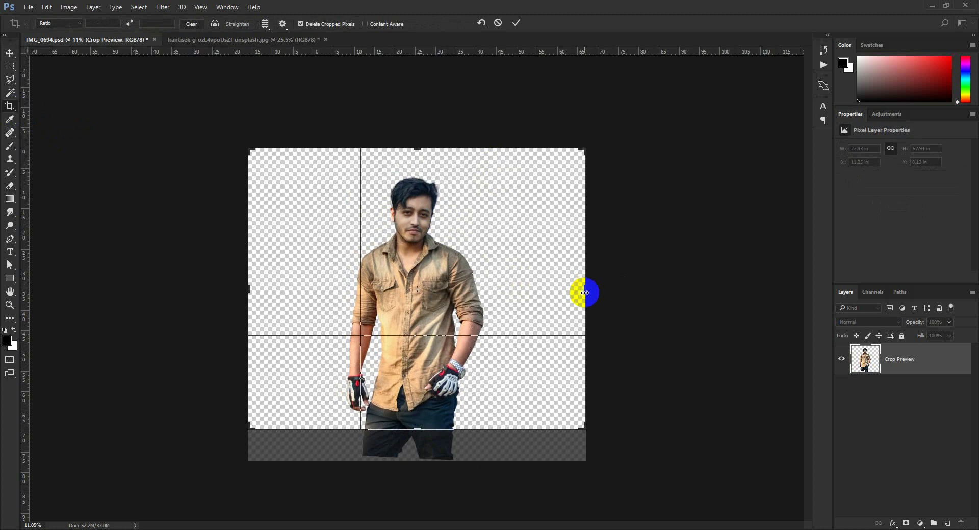
{"action": "left_click_drag", "start_coordinate": [420, 151], "coordinate": [415, 146]}
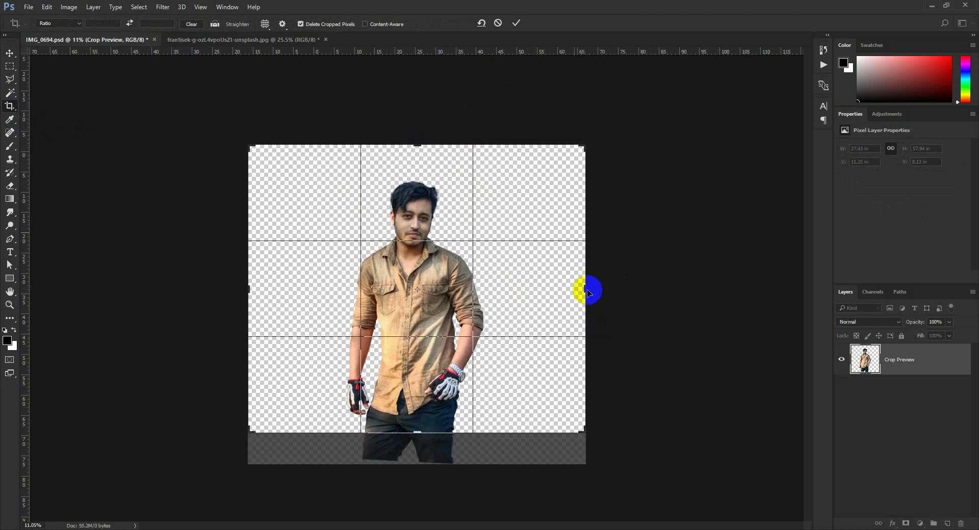
{"action": "left_click", "coordinate": [516, 23]}
Step: Move the man lower on the canvas and scale him down to about 102%
{"action": "left_click", "coordinate": [10, 52]}
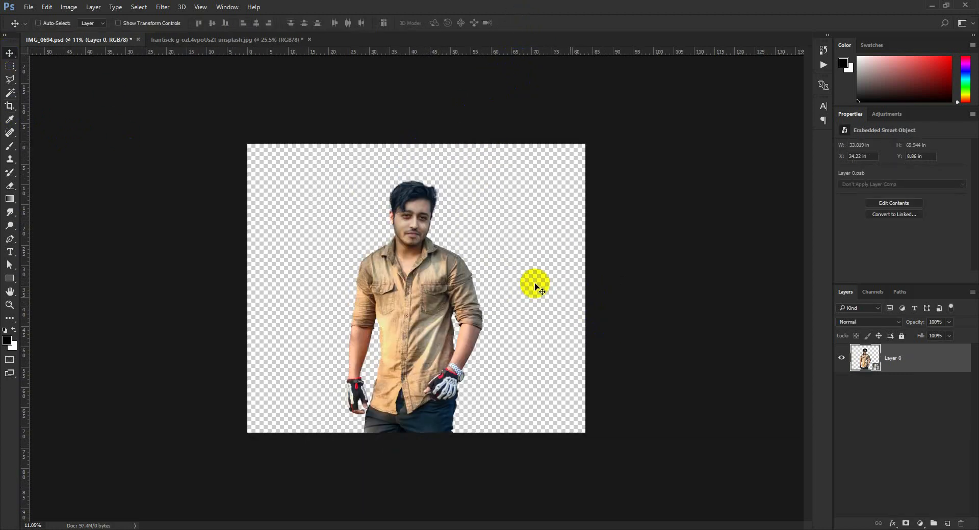
{"action": "left_click", "coordinate": [880, 365]}
{"action": "left_click_drag", "start_coordinate": [545, 313], "coordinate": [544, 324]}
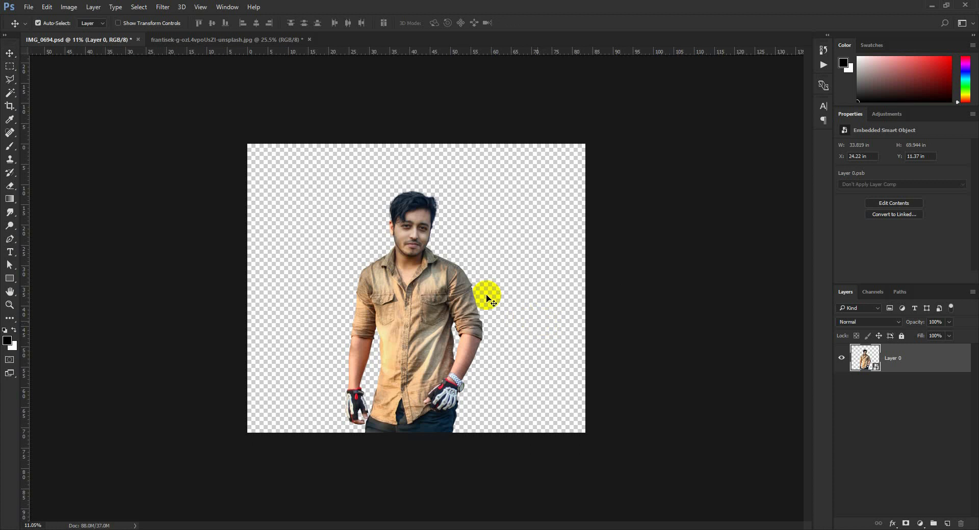
{"action": "key", "text": "ctrl+t"}
{"action": "left_click_drag", "start_coordinate": [485, 198], "coordinate": [477, 216]}
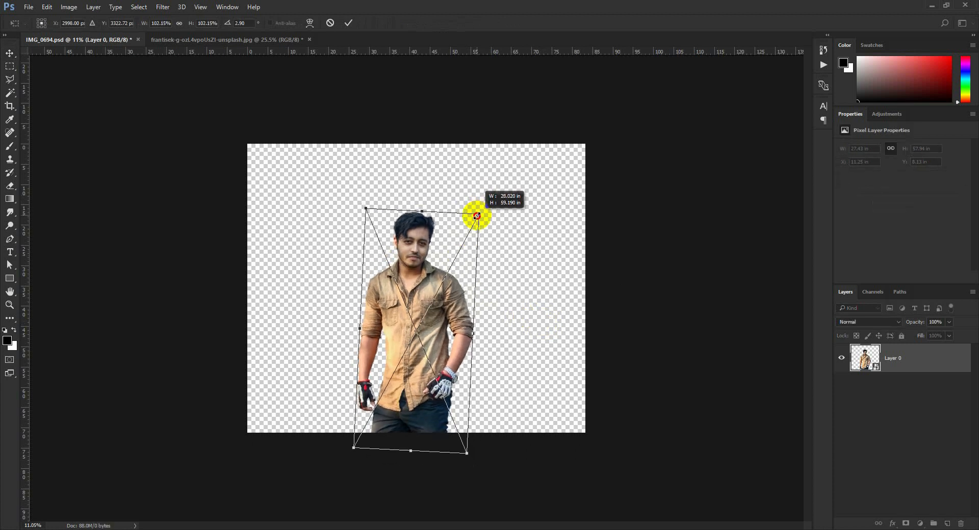
{"action": "key", "text": "Return"}
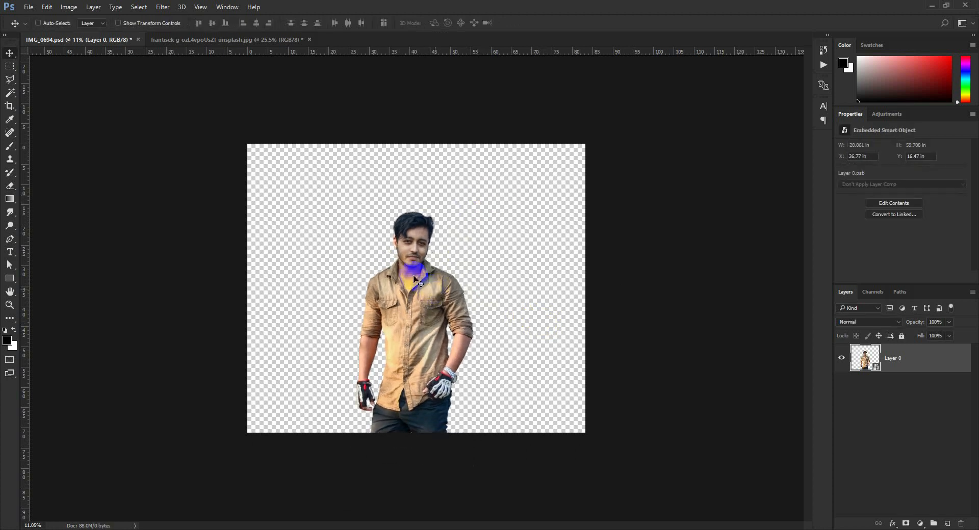
Step: Resize the image to a width of 2000 pixels with its proportions kept
{"action": "left_click", "coordinate": [68, 6]}
{"action": "left_click", "coordinate": [91, 81]}
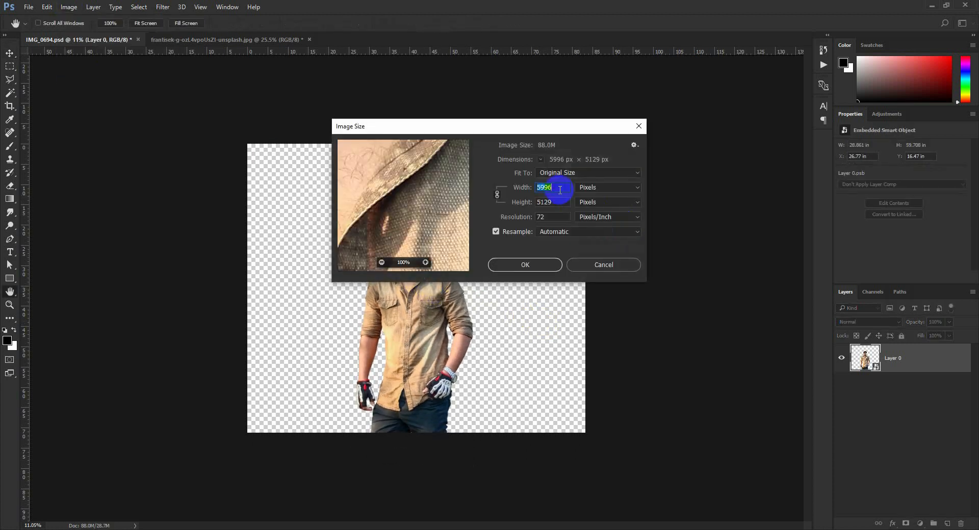
{"action": "type", "text": "2000"}
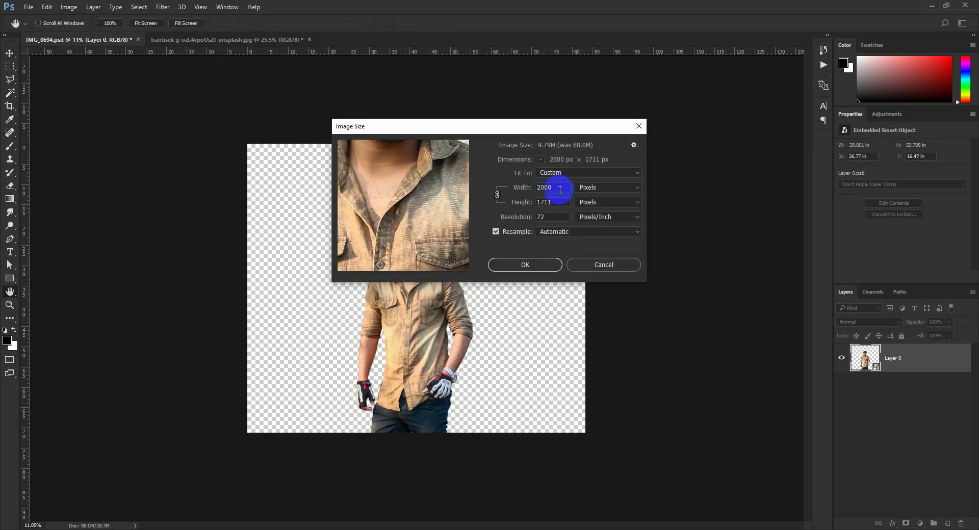
{"action": "key", "text": "Return"}
{"action": "scroll", "coordinate": [445, 317], "scroll_direction": "up", "scroll_amount": 14}
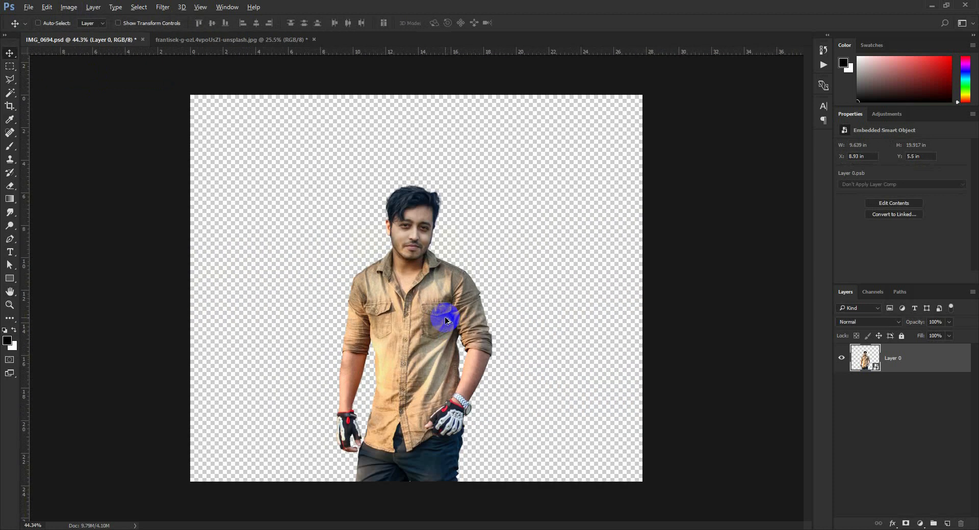
Step: Extend the canvas evenly on both sides of the man to about 32 in wide
{"action": "scroll", "coordinate": [445, 316], "scroll_direction": "down", "scroll_amount": 1}
{"action": "left_click", "coordinate": [9, 106]}
{"action": "left_click_drag", "start_coordinate": [621, 289], "coordinate": [654, 290]}
{"action": "left_click", "coordinate": [9, 52]}
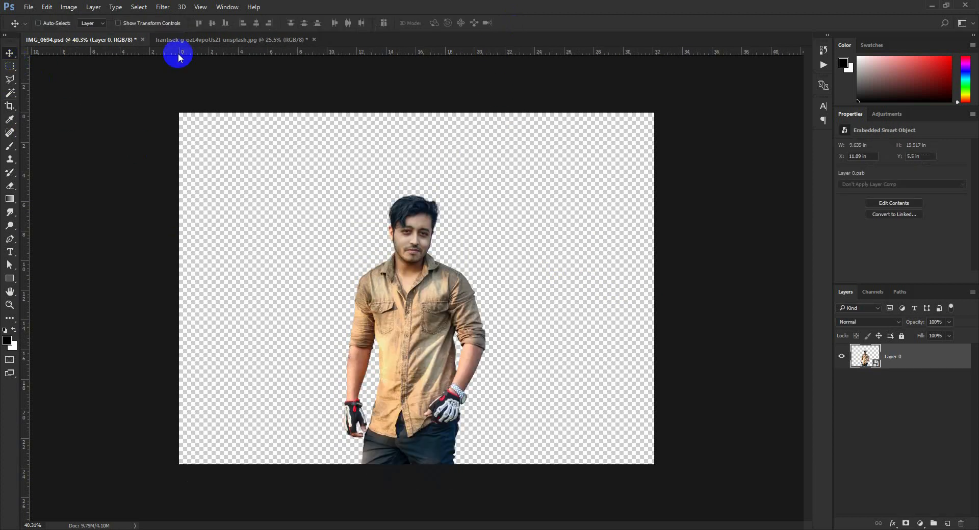
Step: Bring the dark wall picture from the other open document into the portrait and place its layer beneath the man
{"action": "left_click", "coordinate": [196, 39]}
{"action": "left_click_drag", "start_coordinate": [417, 263], "coordinate": [408, 189]}
{"action": "left_click_drag", "start_coordinate": [902, 360], "coordinate": [902, 398]}
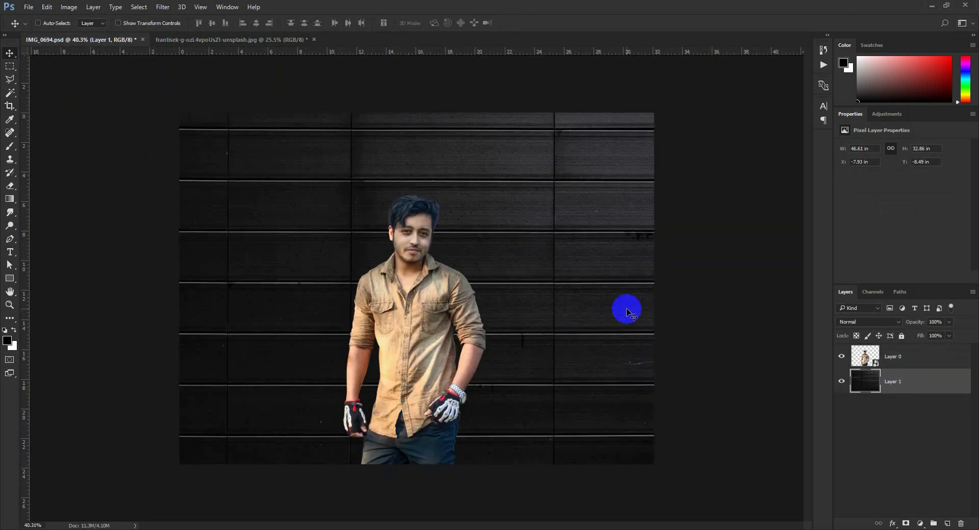
Step: Scale the wall layer down and stretch it to about 32.11 by 14.5 in, covering the upper part of the canvas
{"action": "key", "text": "ctrl+t"}
{"action": "left_click_drag", "start_coordinate": [751, 474], "coordinate": [557, 339]}
{"action": "left_click_drag", "start_coordinate": [510, 276], "coordinate": [435, 266]}
{"action": "left_click_drag", "start_coordinate": [495, 222], "coordinate": [658, 229]}
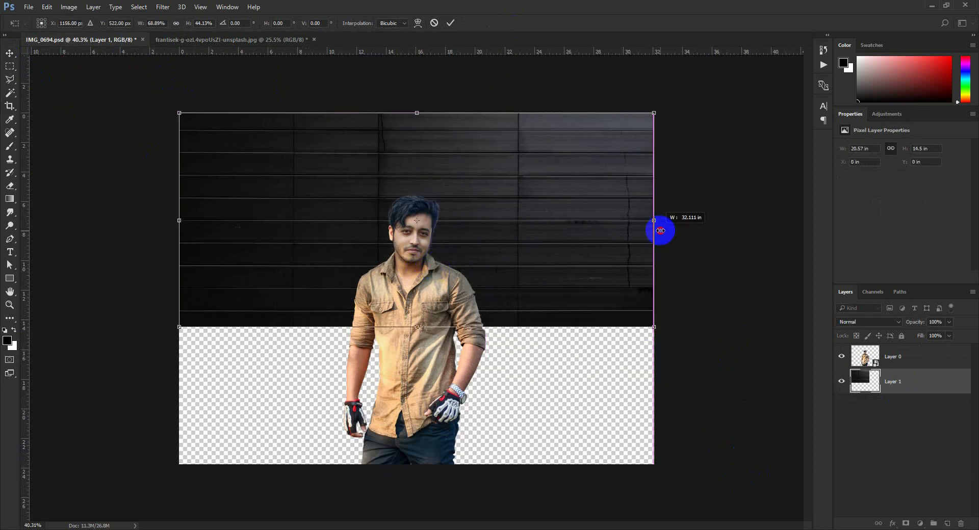
{"action": "key", "text": "Return"}
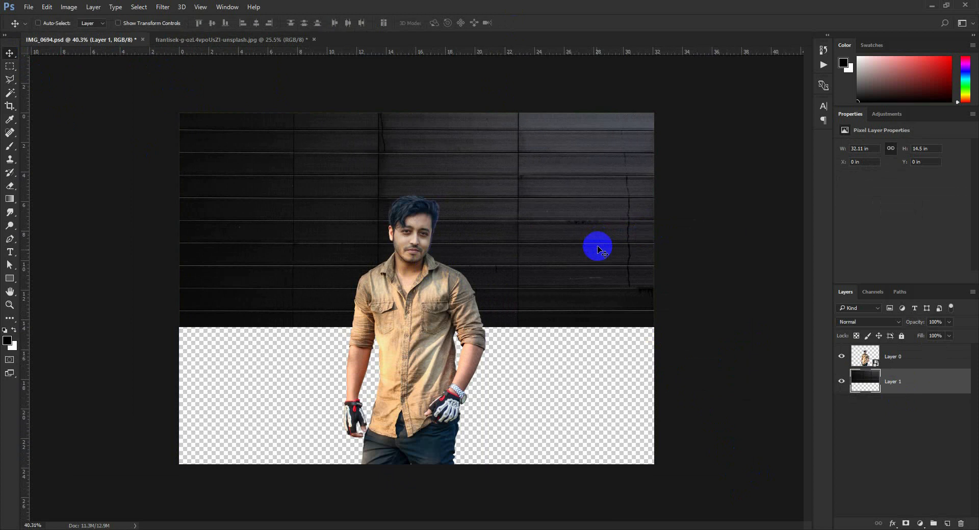
Step: Duplicate the wall layer directly below the original and flip the copy vertically
{"action": "left_click_drag", "start_coordinate": [524, 198], "coordinate": [524, 405]}
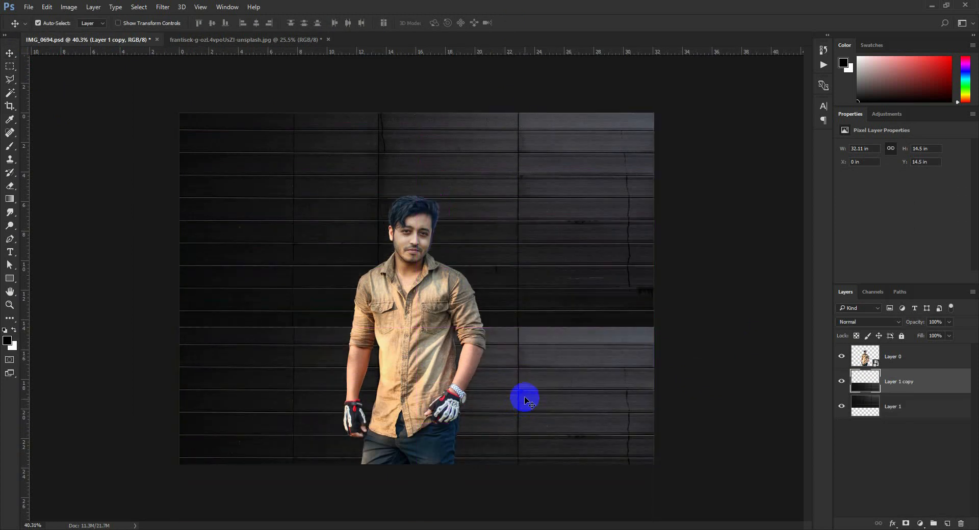
{"action": "key", "text": "ctrl+t"}
{"action": "right_click", "coordinate": [524, 400]}
{"action": "left_click", "coordinate": [556, 380]}
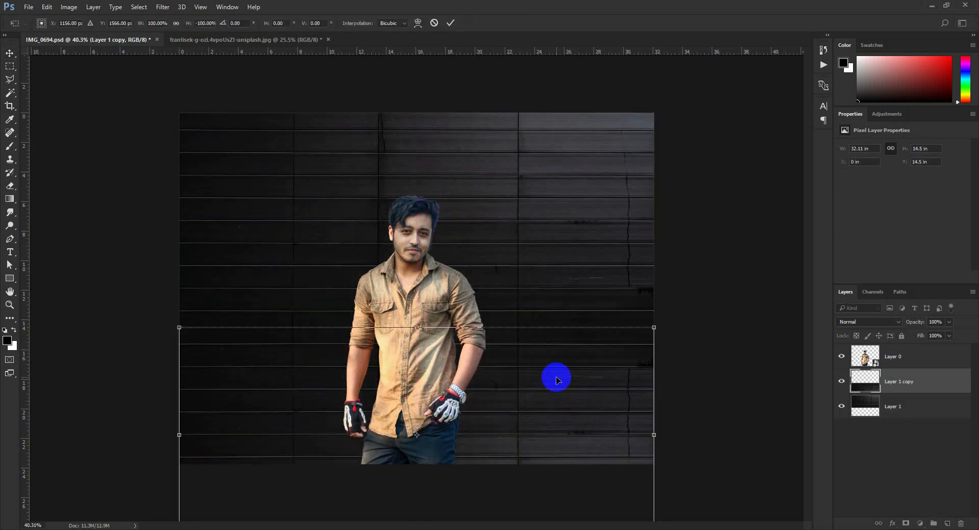
{"action": "key", "text": "Return"}
Step: Nudge the flipped wall copy up to about Y 13.92 in and merge the two wall layers
{"action": "key", "text": "shift+Up"}
{"action": "key", "text": "shift+Up"}
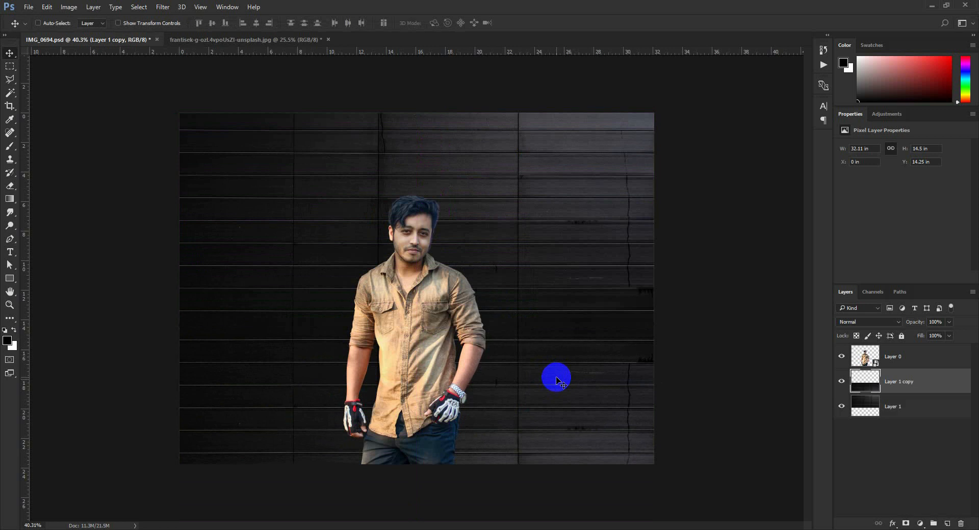
{"action": "key", "text": "shift+Up"}
{"action": "key", "text": "shift+Up"}
{"action": "key", "text": "shift+Up"}
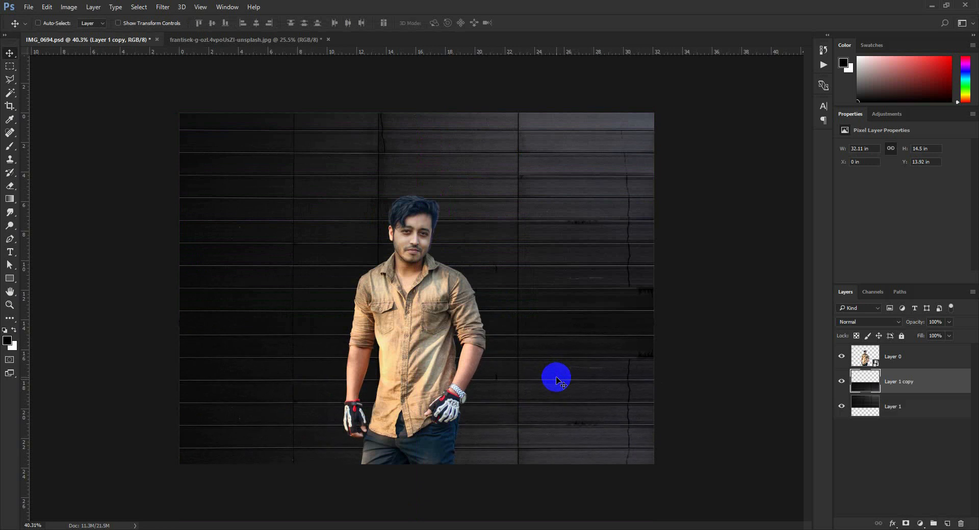
{"action": "left_click", "coordinate": [899, 408], "text": "shift"}
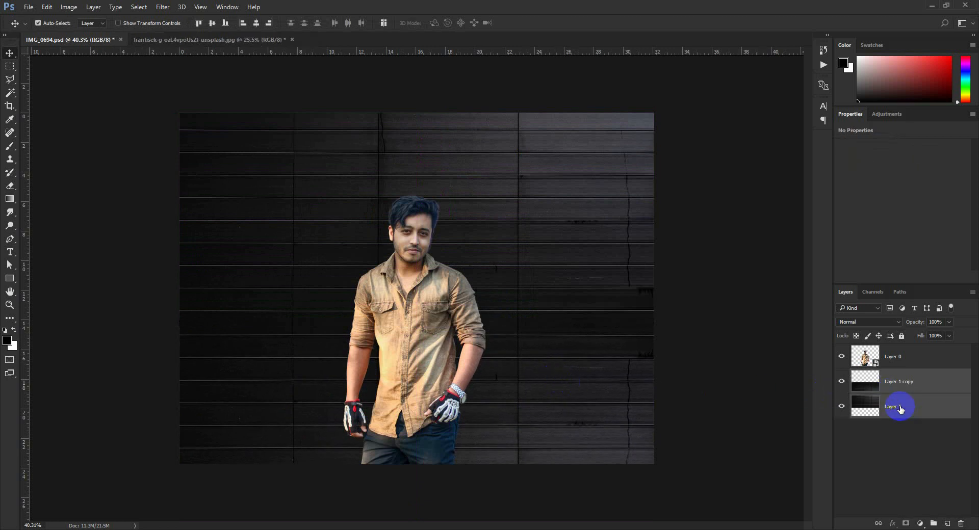
{"action": "key", "text": "ctrl+e"}
Step: Enlarge the merged wall to about 39.32 by 29.19 in, with its upper edge aligned to the canvas edge
{"action": "key", "text": "ctrl+minus"}
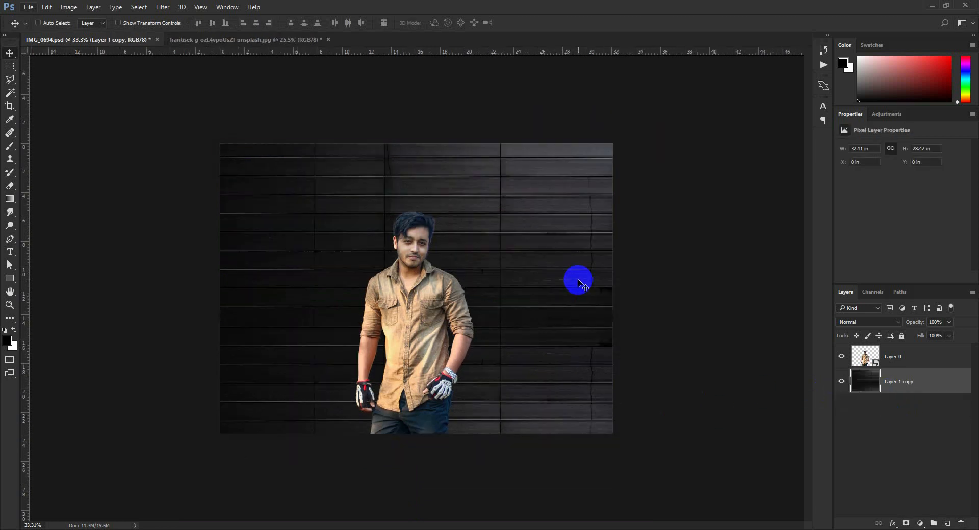
{"action": "key", "text": "ctrl+t"}
{"action": "left_click_drag", "start_coordinate": [613, 144], "coordinate": [627, 138]}
{"action": "left_click_drag", "start_coordinate": [580, 200], "coordinate": [581, 218]}
{"action": "left_click_drag", "start_coordinate": [581, 310], "coordinate": [582, 304]}
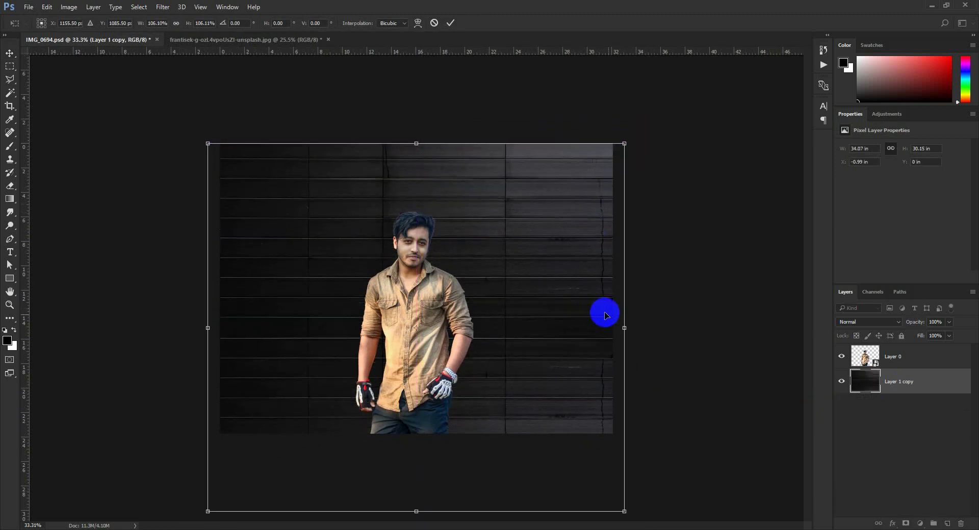
{"action": "left_click_drag", "start_coordinate": [623, 327], "coordinate": [656, 328]}
{"action": "mouse_move", "coordinate": [415, 511]}
{"action": "left_mouse_down"}
{"action": "mouse_move", "coordinate": [418, 470]}
{"action": "mouse_move", "coordinate": [415, 496]}
{"action": "left_mouse_up"}
{"action": "key", "text": "Return"}
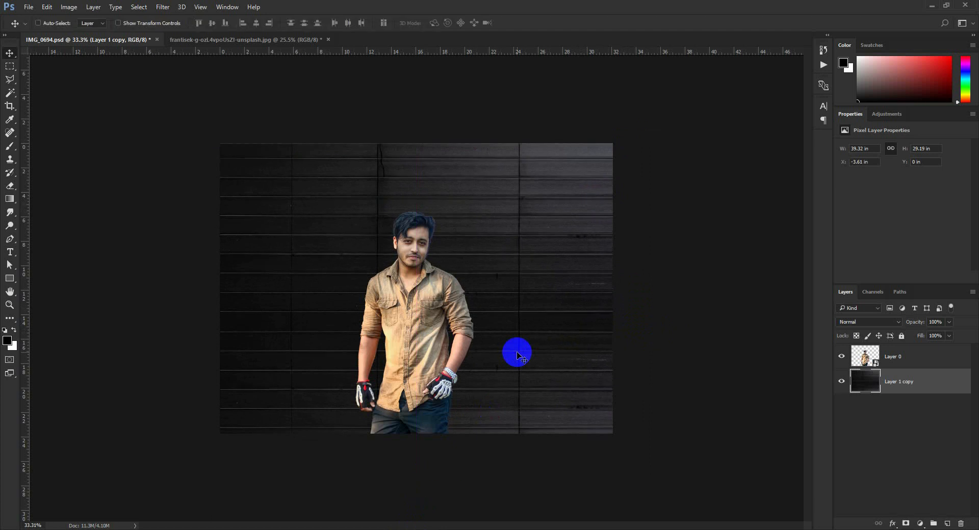
Step: Add a Brightness/Contrast adjustment above the wall layer and set its brightness to -150
{"action": "scroll", "coordinate": [509, 329], "scroll_direction": "up", "scroll_amount": 1}
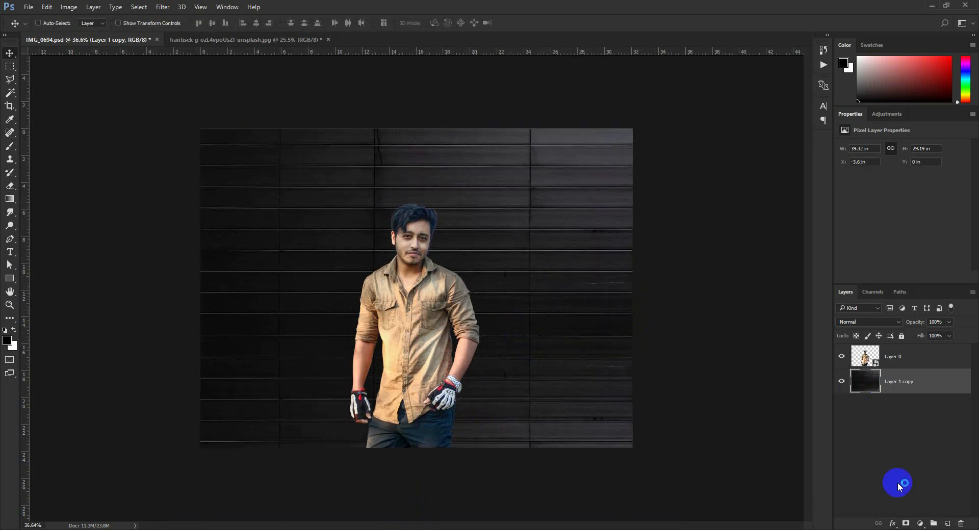
{"action": "left_click", "coordinate": [919, 523]}
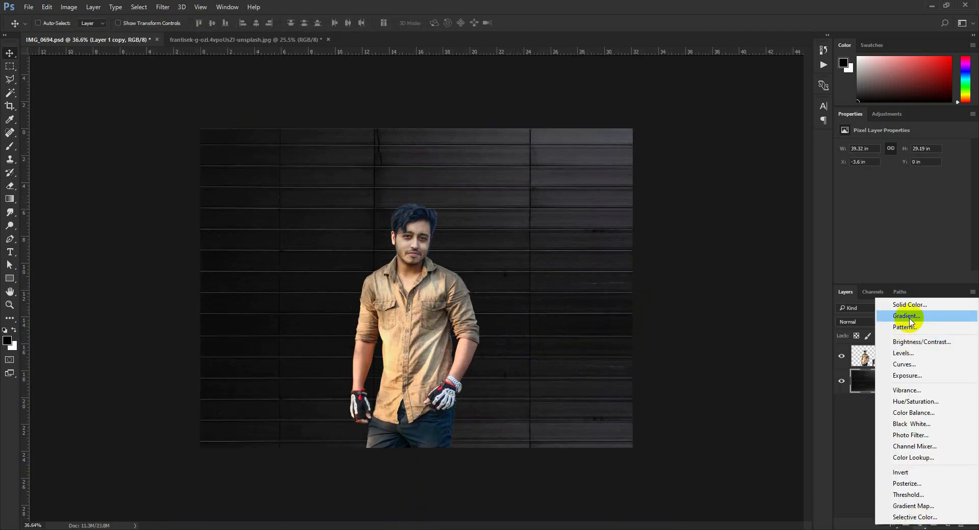
{"action": "left_click", "coordinate": [912, 341]}
{"action": "left_click_drag", "start_coordinate": [901, 175], "coordinate": [844, 174]}
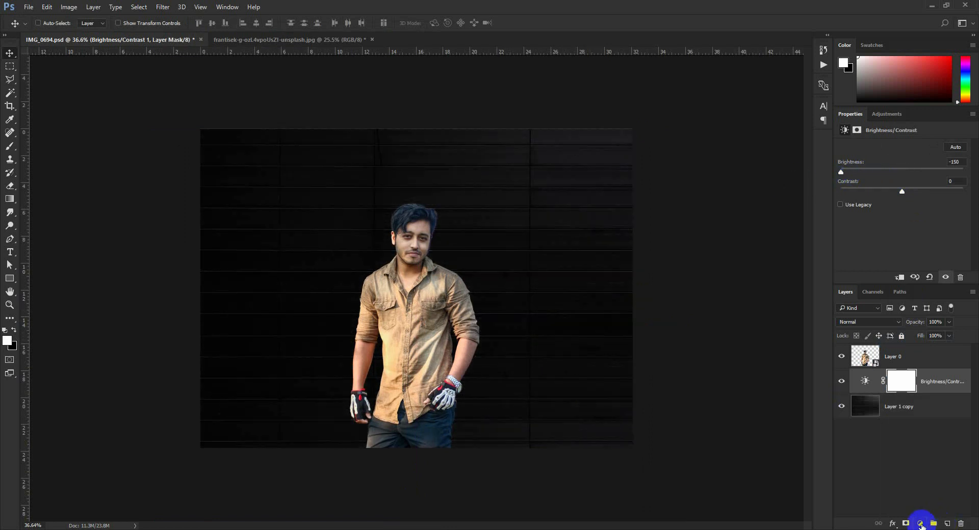
Step: Set up the Brush tool at 1600 px with black as the foreground color for the adjustment's mask
{"action": "left_click", "coordinate": [16, 148]}
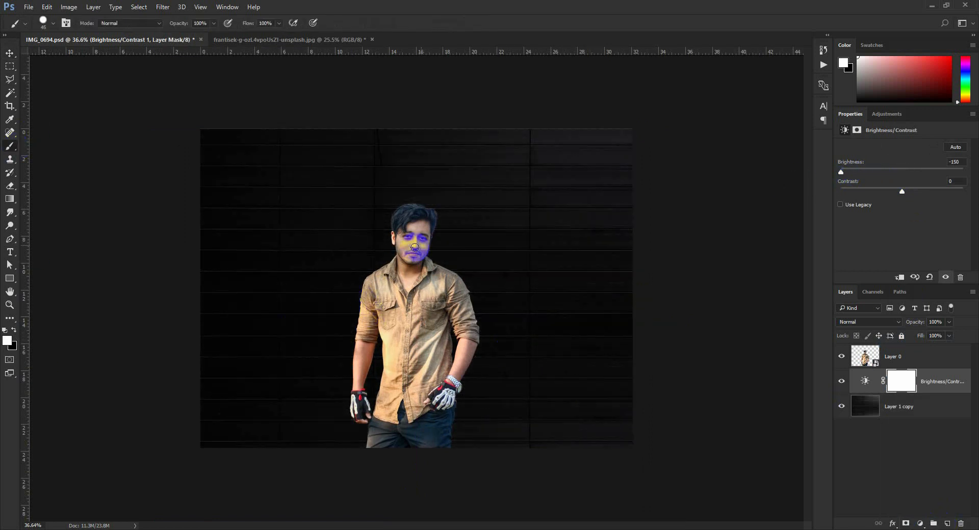
{"action": "key", "text": "bracketright"}
{"action": "key", "text": "bracketright"}
{"action": "key", "text": "bracketright"}
{"action": "key", "text": "bracketright"}
{"action": "key", "text": "bracketright"}
{"action": "key", "text": "bracketright"}
{"action": "key", "text": "bracketright"}
{"action": "key", "text": "bracketright"}
{"action": "key", "text": "bracketright"}
{"action": "key", "text": "bracketright"}
{"action": "key", "text": "bracketright"}
{"action": "key", "text": "bracketright"}
{"action": "key", "text": "bracketright"}
{"action": "key", "text": "bracketright"}
{"action": "key", "text": "bracketright"}
{"action": "key", "text": "bracketright"}
{"action": "key", "text": "bracketright"}
{"action": "key", "text": "bracketright"}
{"action": "key", "text": "bracketright"}
{"action": "key", "text": "bracketright"}
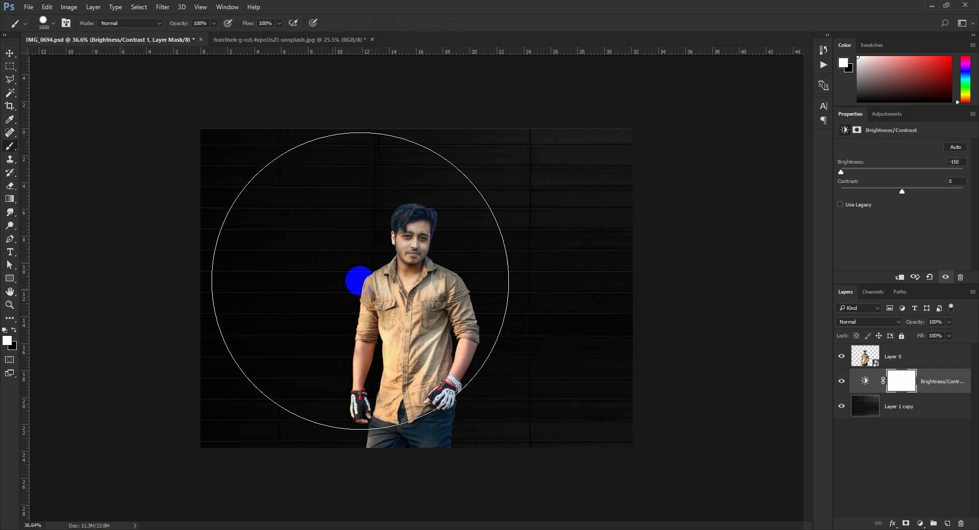
{"action": "left_click", "coordinate": [13, 330]}
Step: Undo a hard-edged dab on the Brightness/Contrast mask, then paint black behind the man with a soft brush of about 1900 px
{"action": "left_click", "coordinate": [417, 261]}
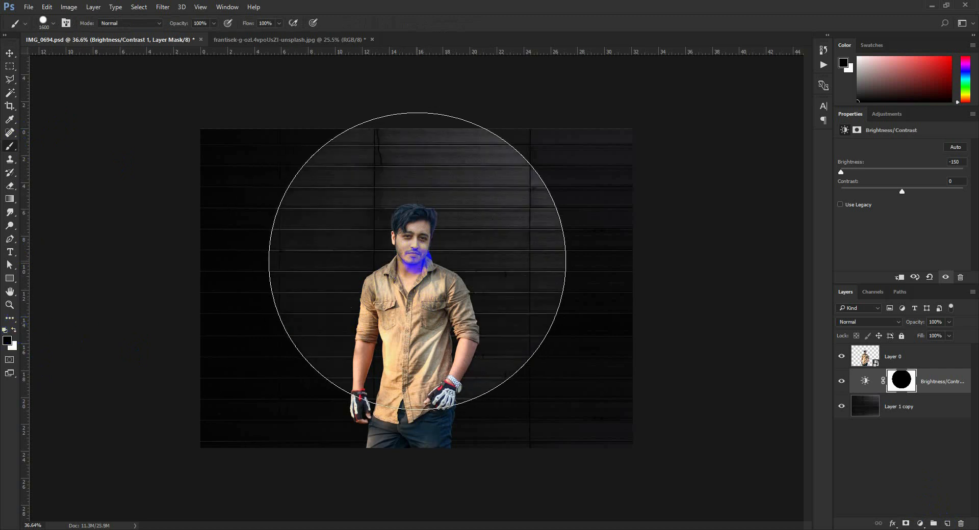
{"action": "key", "text": "ctrl+z"}
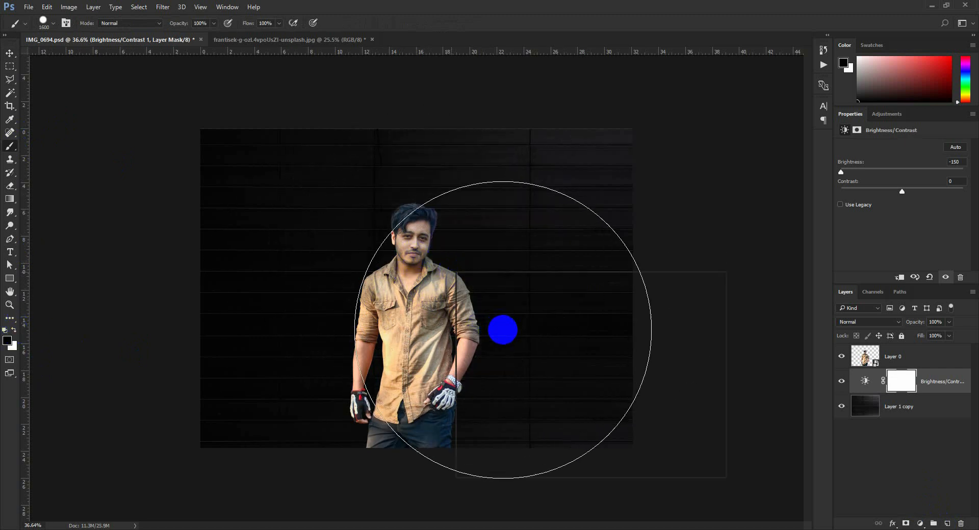
{"action": "left_click", "coordinate": [553, 362]}
{"action": "left_click", "coordinate": [532, 5]}
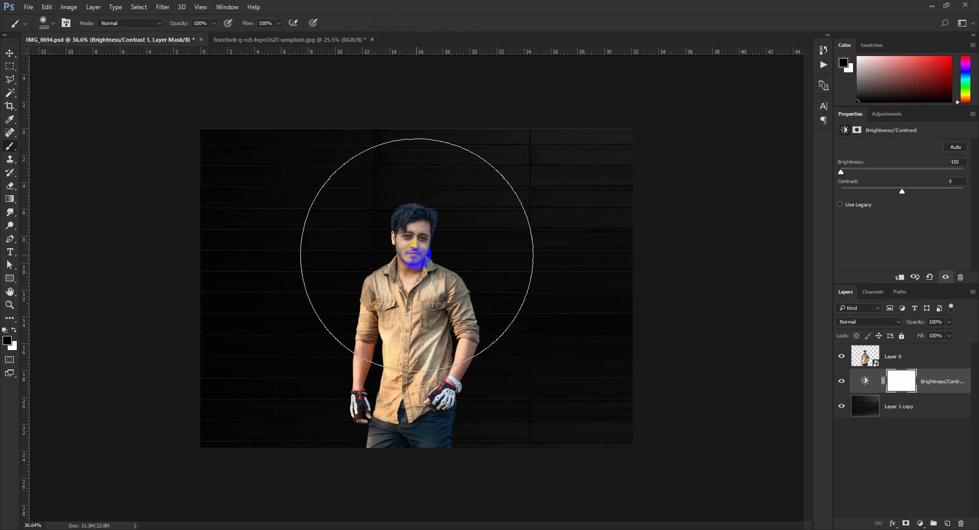
{"action": "key", "text": "bracketright"}
{"action": "key", "text": "bracketright"}
{"action": "key", "text": "bracketright"}
{"action": "left_click", "coordinate": [416, 259]}
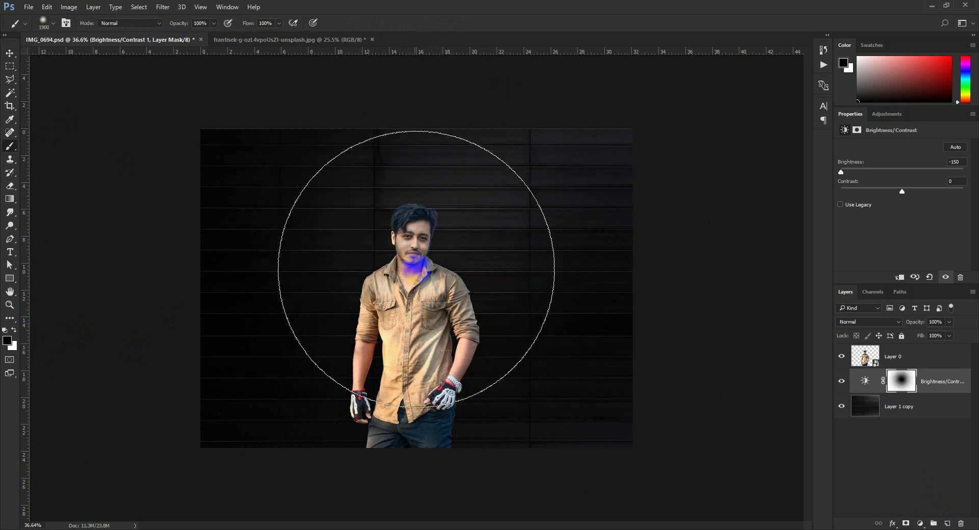
{"action": "left_click", "coordinate": [10, 53]}
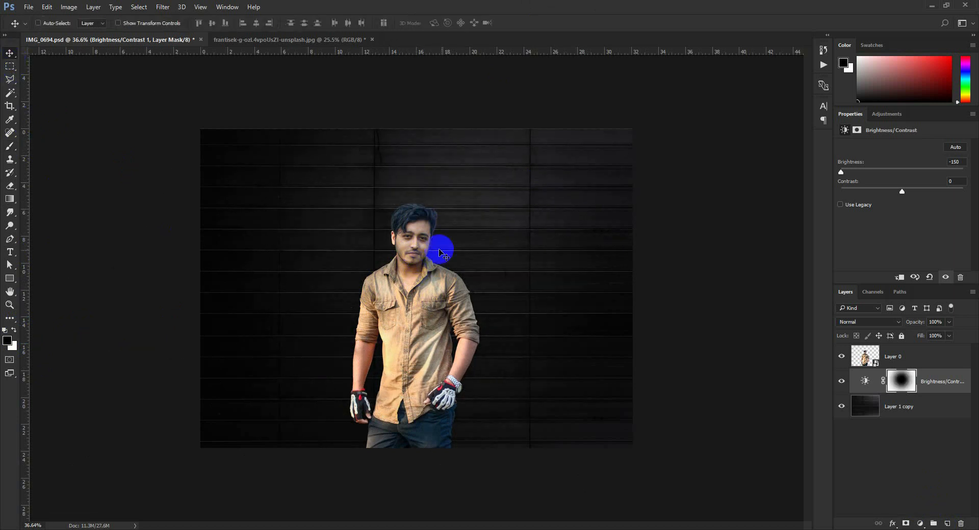
Step: Add a Photo Filter adjustment directly above the wall layer, using the Cyan filter at 48% density
{"action": "scroll", "coordinate": [446, 252], "scroll_direction": "up", "scroll_amount": 2}
{"action": "left_click", "coordinate": [916, 411]}
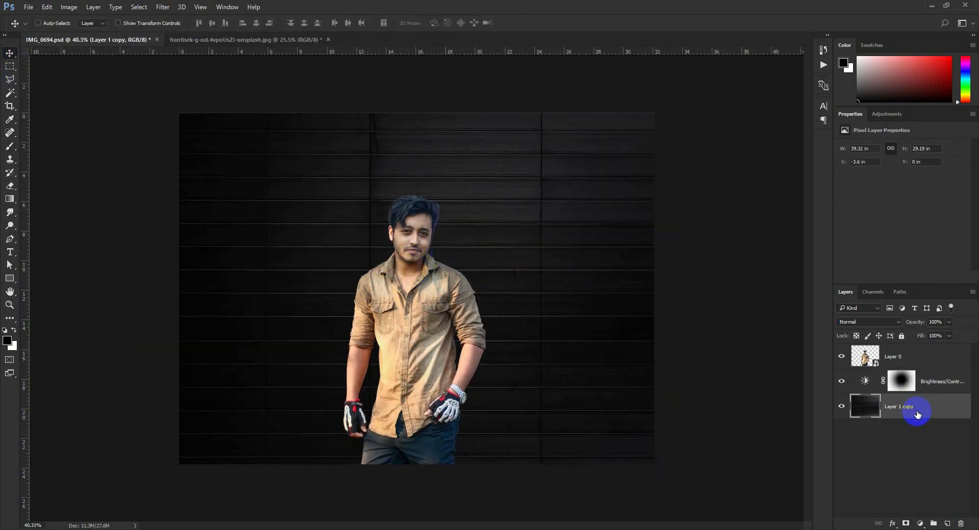
{"action": "left_click", "coordinate": [920, 524]}
{"action": "left_click", "coordinate": [910, 429]}
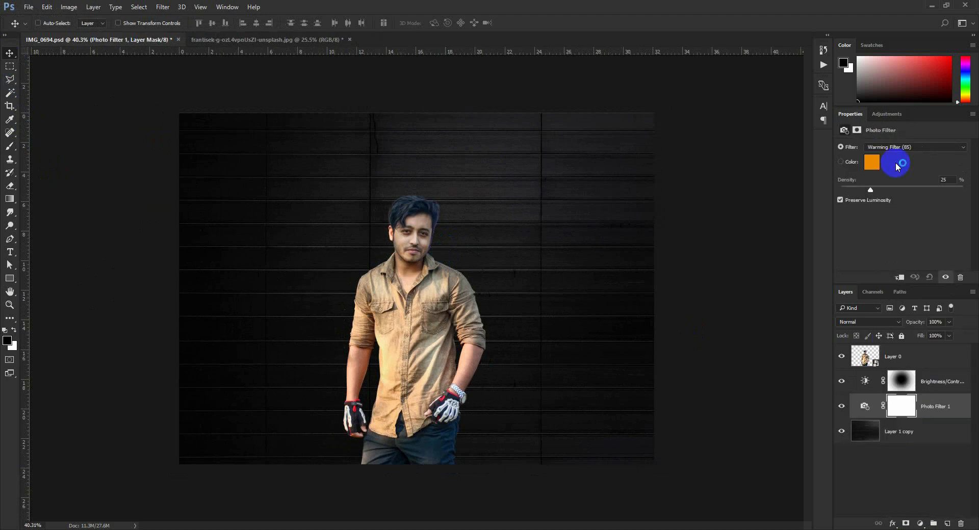
{"action": "left_click", "coordinate": [897, 146]}
{"action": "left_click", "coordinate": [889, 246]}
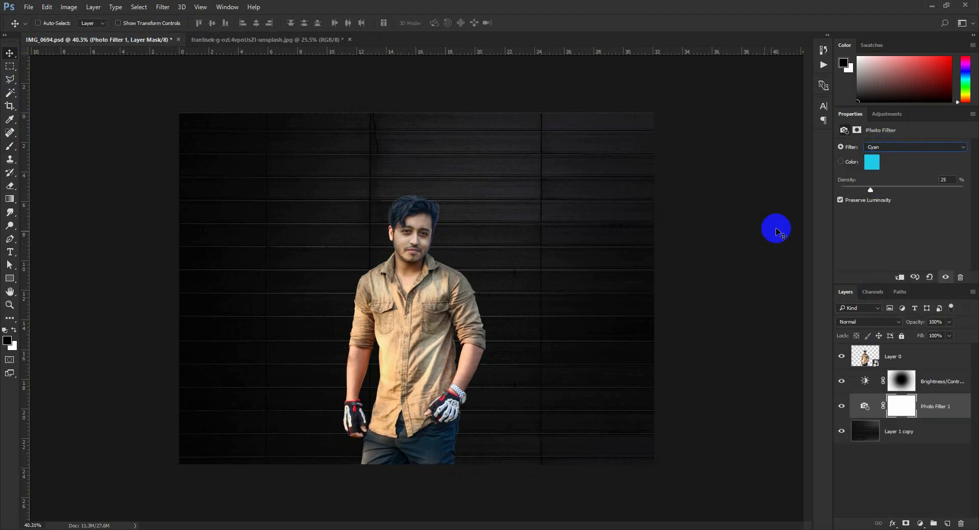
{"action": "left_click_drag", "start_coordinate": [874, 192], "coordinate": [873, 193]}
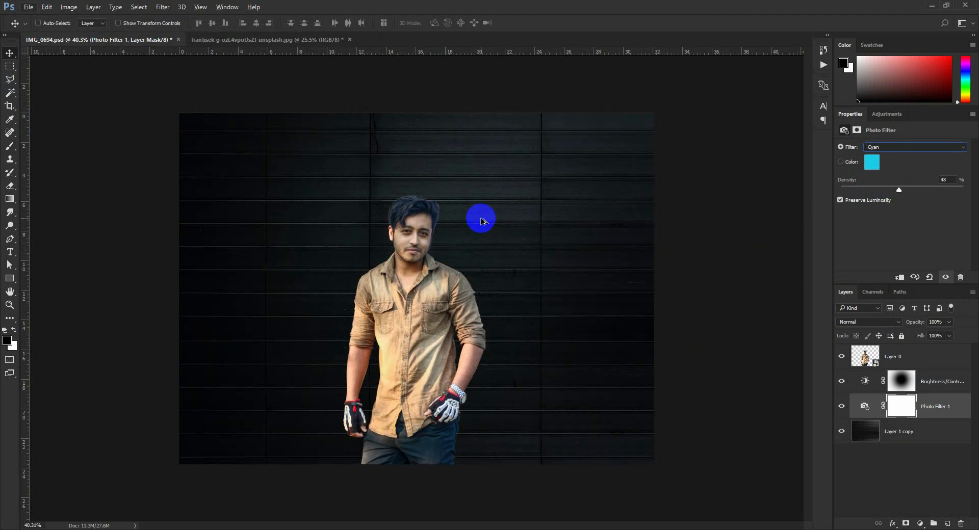
Step: Copy the hexagonal HH logo in Illustrator and paste it into the Photoshop portrait as a shape layer above the Brightness/Contrast adjustment
{"action": "left_click", "coordinate": [893, 389]}
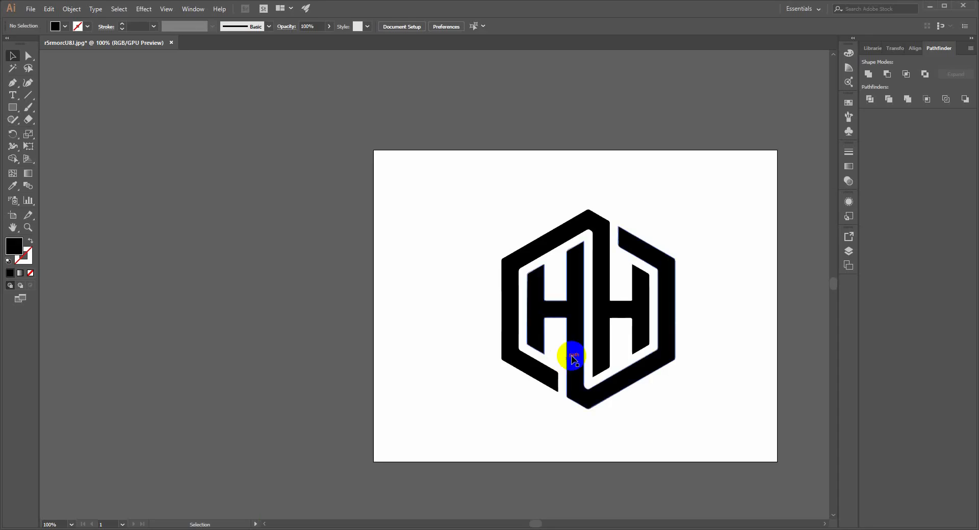
{"action": "left_click", "coordinate": [571, 351]}
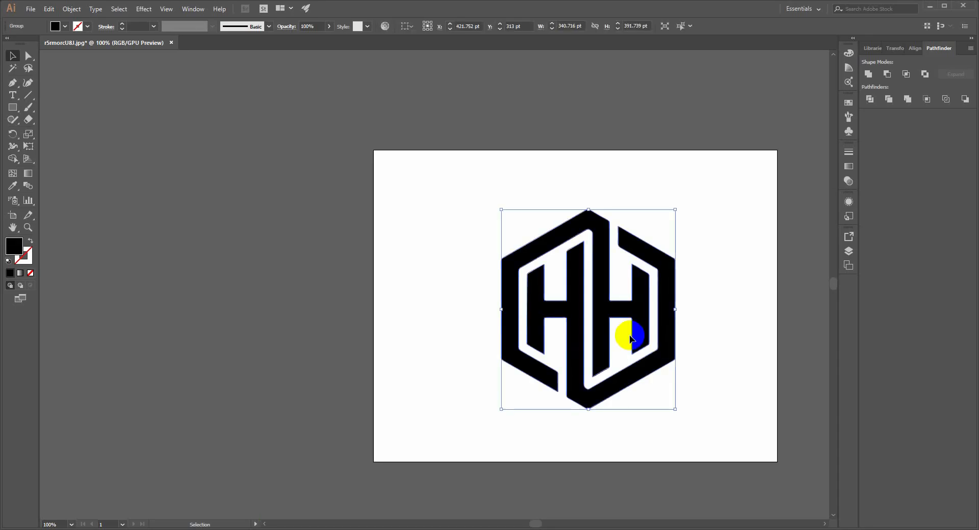
{"action": "key", "text": "ctrl+c"}
{"action": "left_click", "coordinate": [60, 7]}
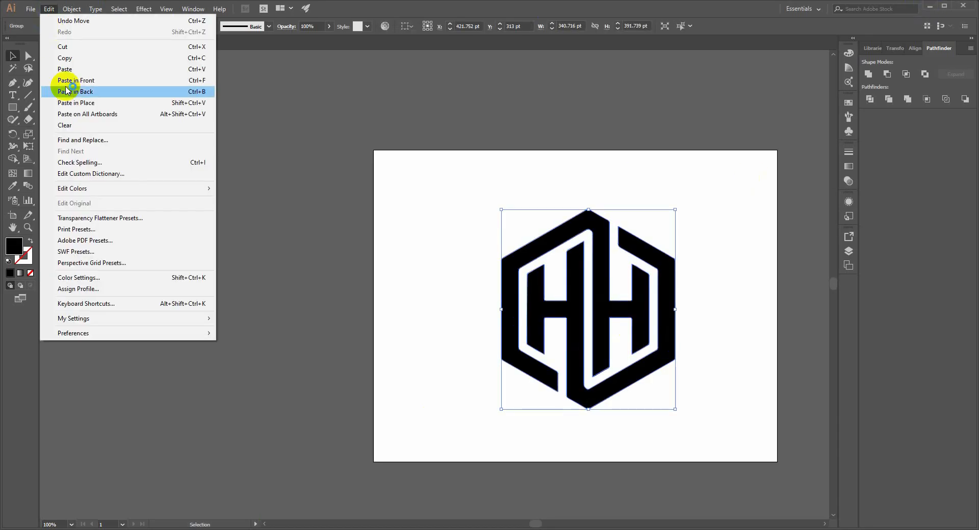
{"action": "left_click", "coordinate": [65, 58]}
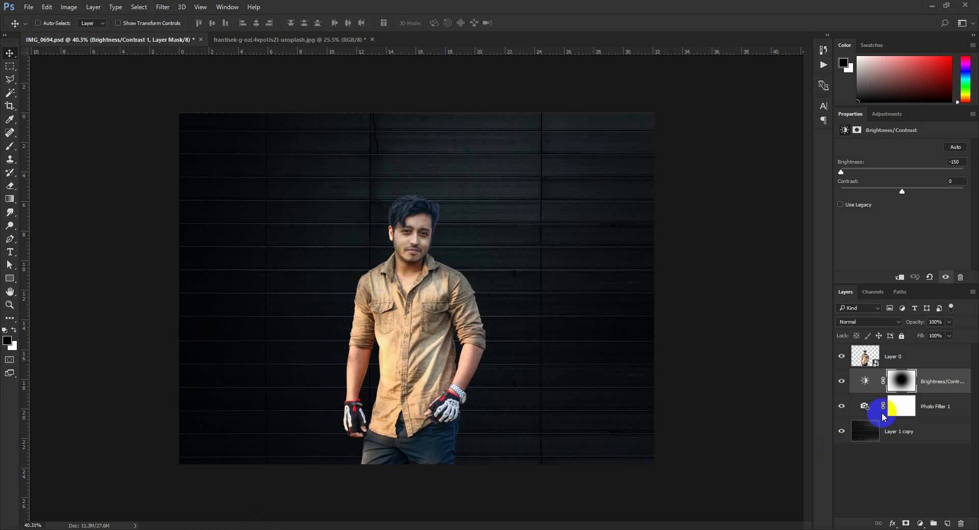
{"action": "key", "text": "ctrl+v"}
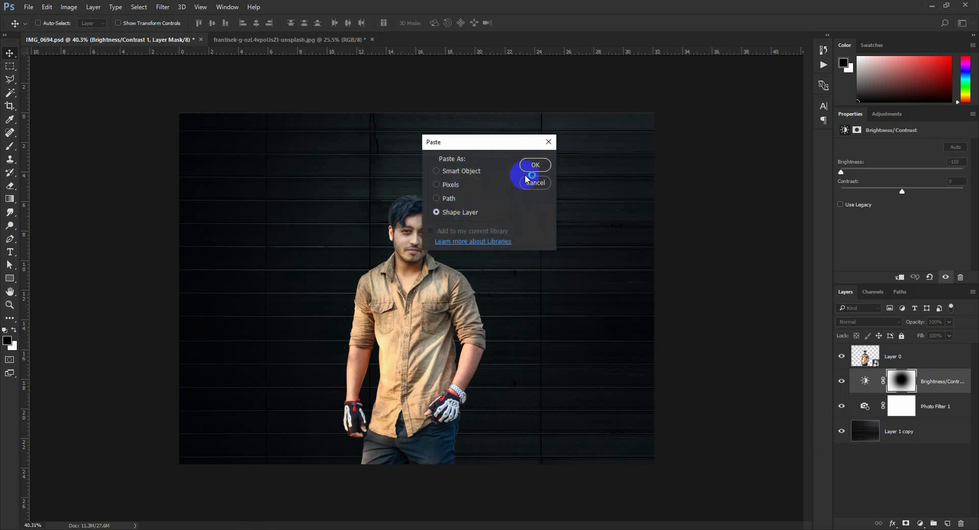
{"action": "left_click", "coordinate": [527, 170]}
Step: Change the fill color of the pasted logo shape to white
{"action": "double_click", "coordinate": [865, 381]}
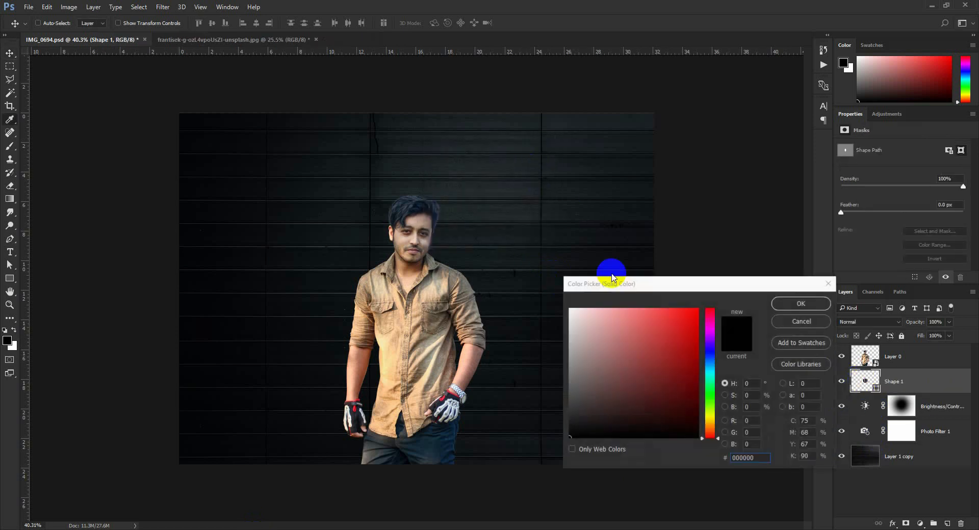
{"action": "left_click", "coordinate": [581, 315]}
{"action": "left_click", "coordinate": [795, 307]}
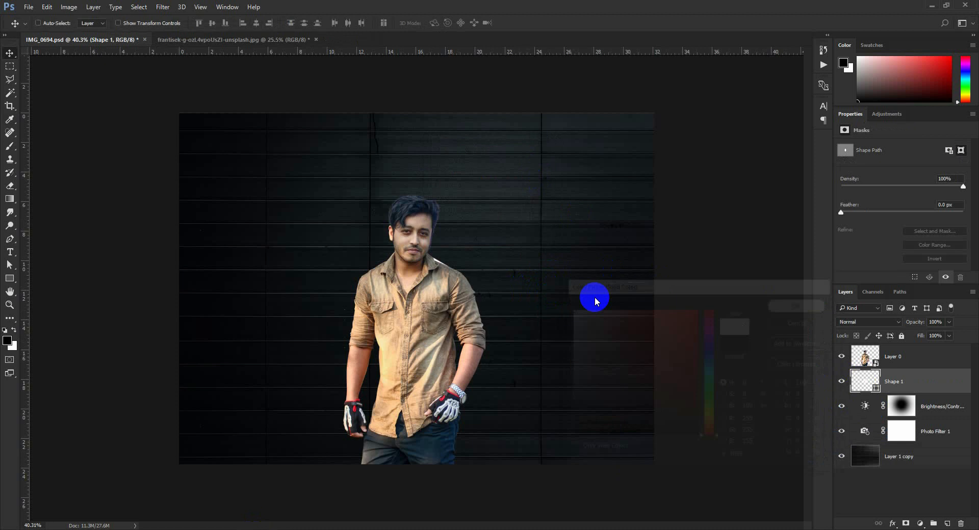
Step: Enlarge the logo to about 15 in wide and raise it so it frames the man's head and upper body
{"action": "key", "text": "ctrl+t"}
{"action": "left_click_drag", "start_coordinate": [459, 246], "coordinate": [560, 188]}
{"action": "left_click_drag", "start_coordinate": [485, 244], "coordinate": [486, 221]}
{"action": "key", "text": "Return"}
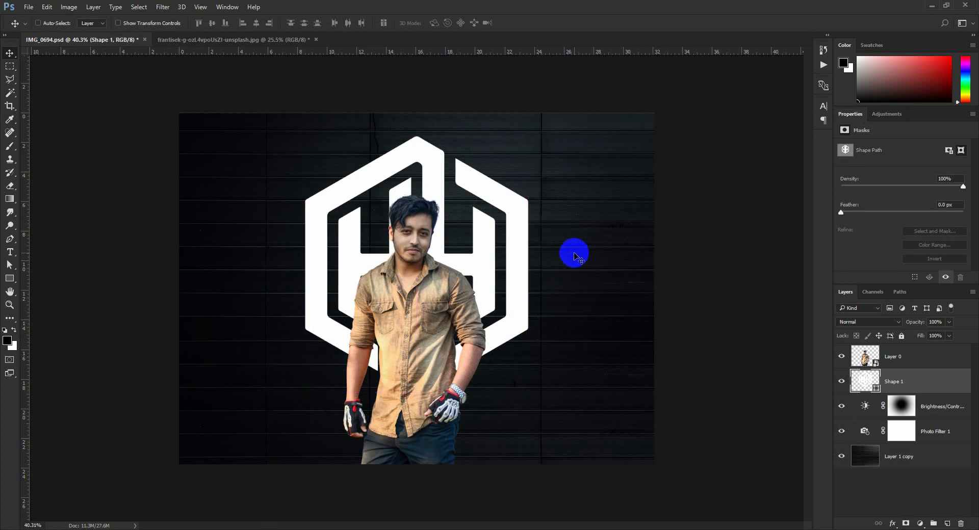
Step: Shift the man's layer slightly to the right, to about X 11.65 in, in front of the logo
{"action": "key", "text": "alt+]"}
{"action": "left_click_drag", "start_coordinate": [510, 338], "coordinate": [513, 341]}
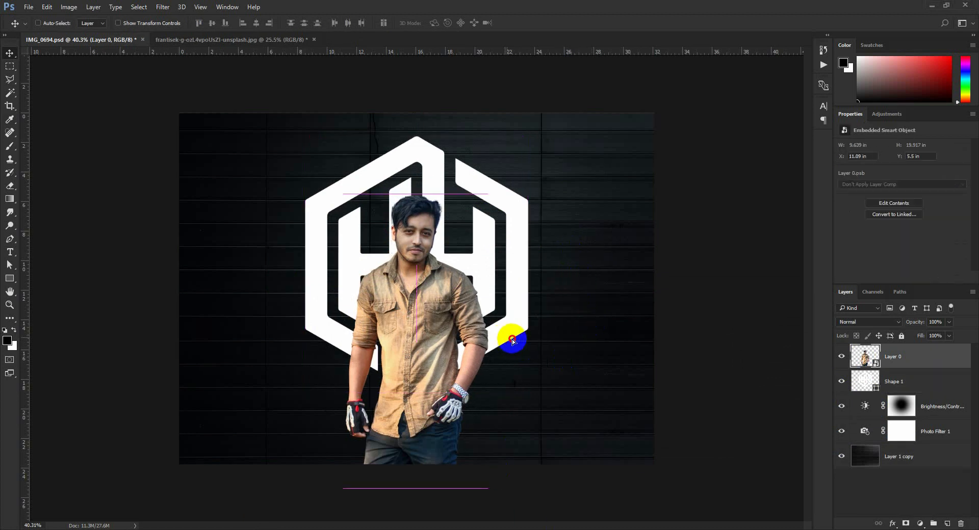
{"action": "key", "text": "shift+Right"}
{"action": "key", "text": "shift+Right"}
{"action": "key", "text": "shift+Right"}
{"action": "key", "text": "shift+Right"}
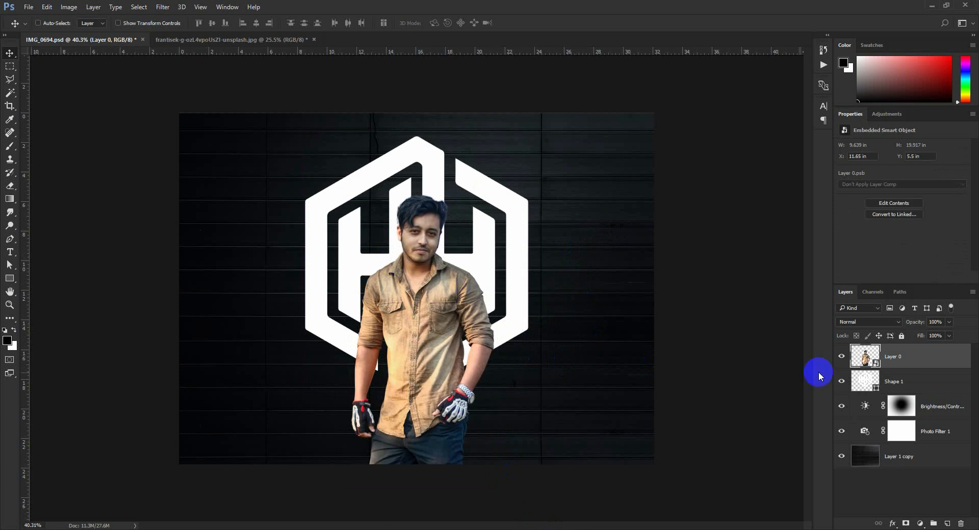
Step: Add an orange (#ff9a37) Outer Glow to the logo shape layer with 67% opacity and a size of 117 px
{"action": "left_click", "coordinate": [932, 381]}
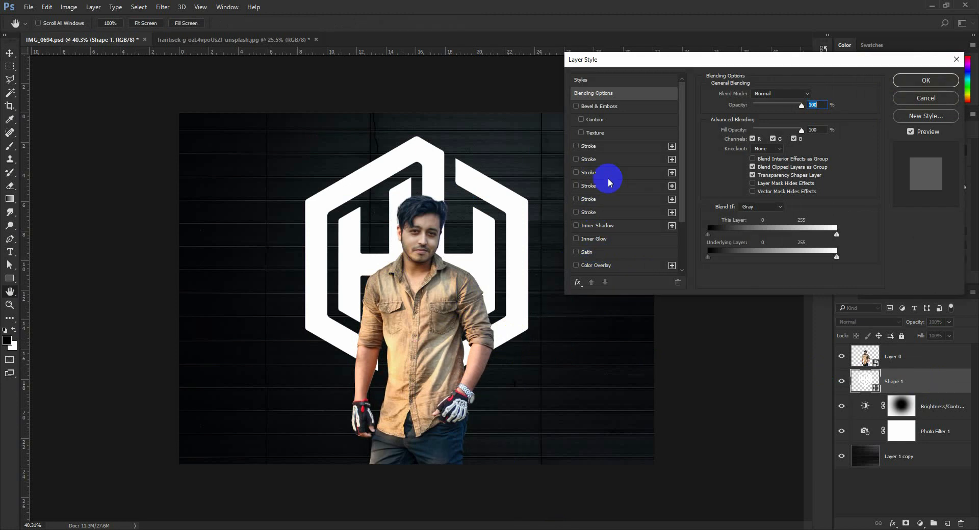
{"action": "scroll", "coordinate": [608, 183], "scroll_direction": "down", "scroll_amount": 2}
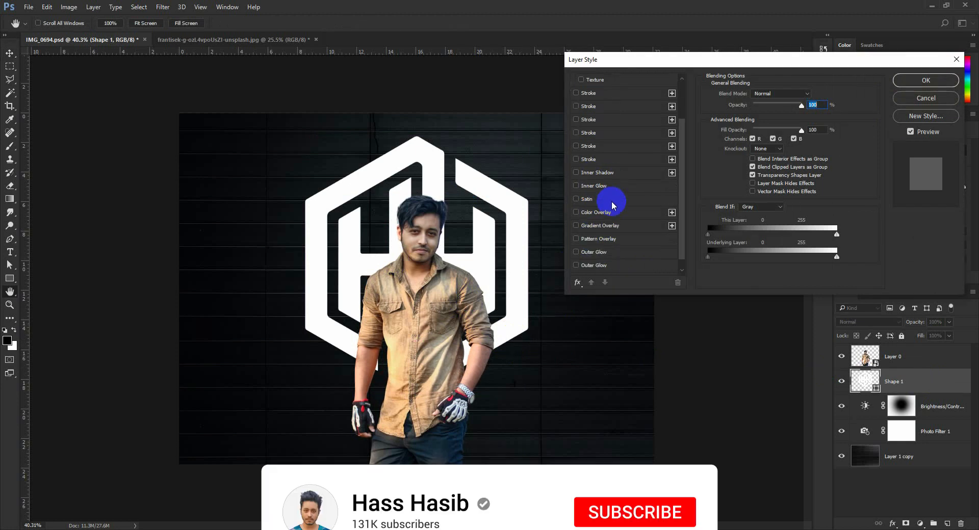
{"action": "left_click", "coordinate": [595, 252]}
{"action": "left_click", "coordinate": [731, 129]}
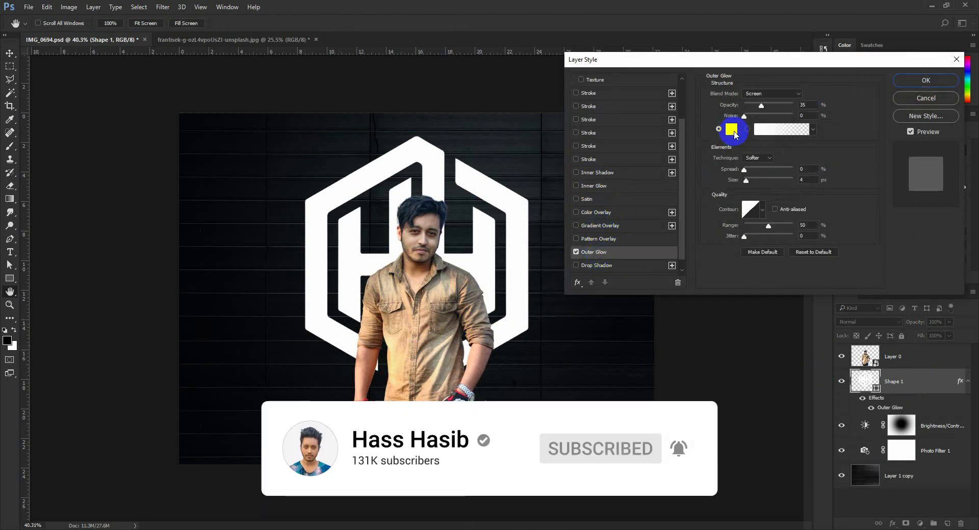
{"action": "left_click", "coordinate": [492, 348]}
{"action": "left_click", "coordinate": [670, 308]}
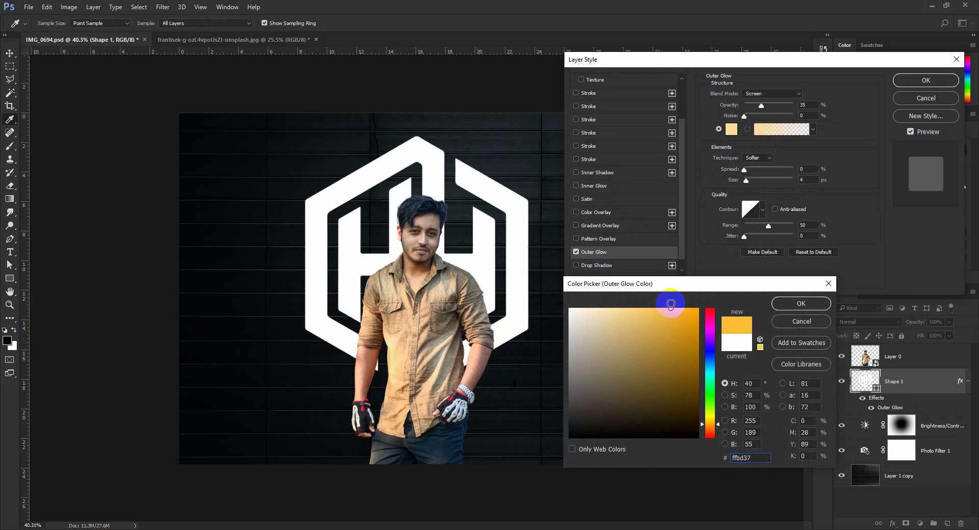
{"action": "left_click_drag", "start_coordinate": [710, 408], "coordinate": [716, 427]}
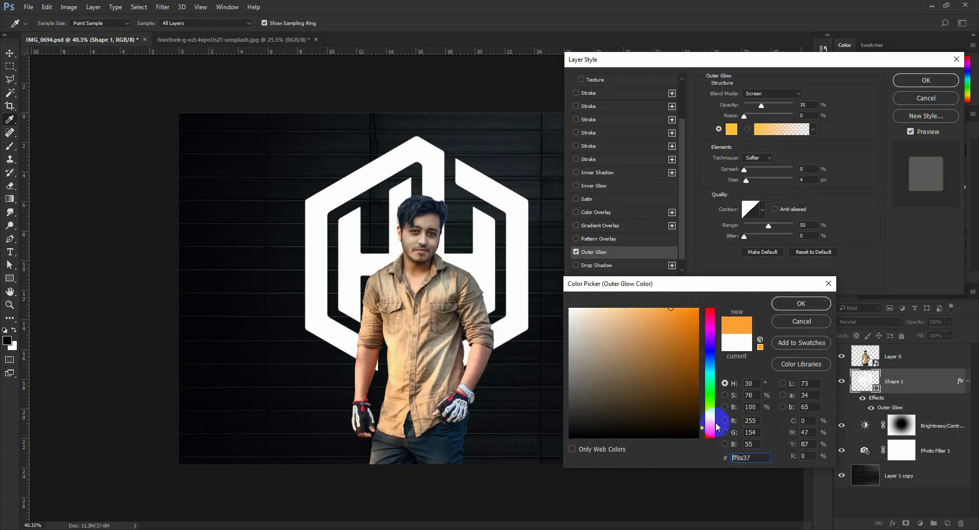
{"action": "left_click", "coordinate": [801, 303]}
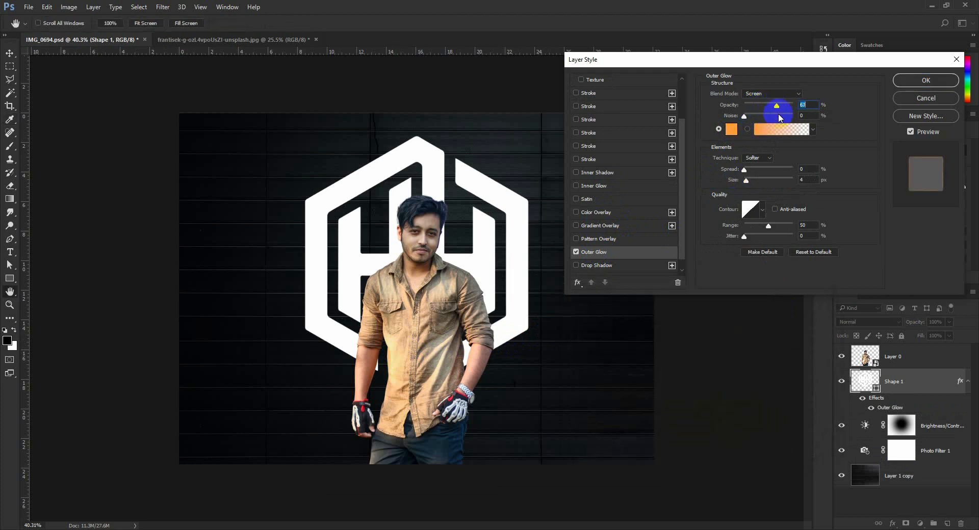
{"action": "left_click_drag", "start_coordinate": [750, 178], "coordinate": [770, 188]}
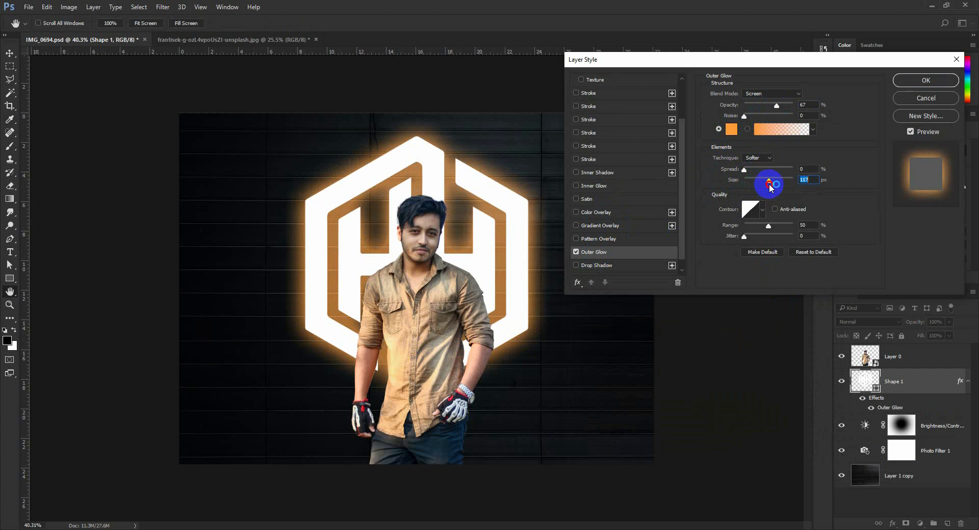
Step: Change the logo's outer glow to the Linear Dodge (Add) blend mode and lower its opacity to 40%
{"action": "left_click", "coordinate": [758, 94]}
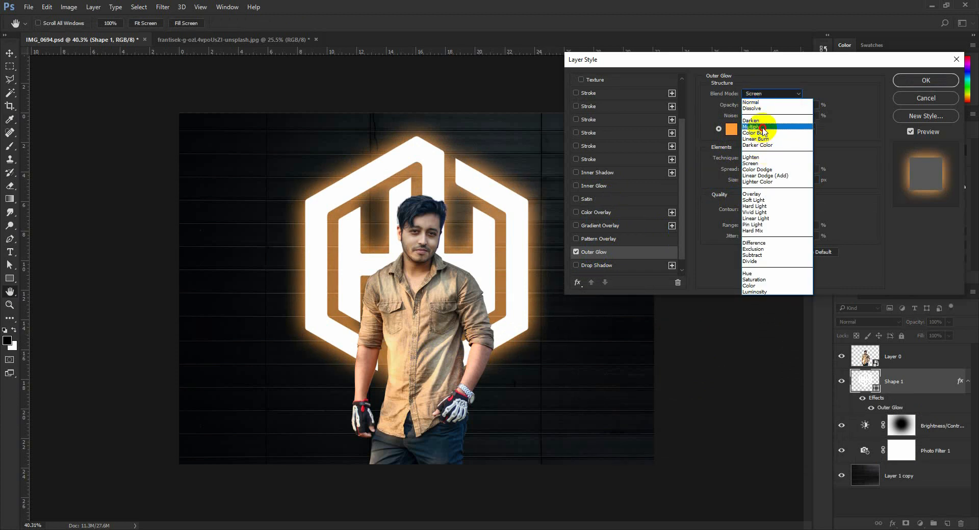
{"action": "left_click", "coordinate": [755, 139]}
{"action": "scroll", "coordinate": [777, 95], "scroll_direction": "down", "scroll_amount": 4}
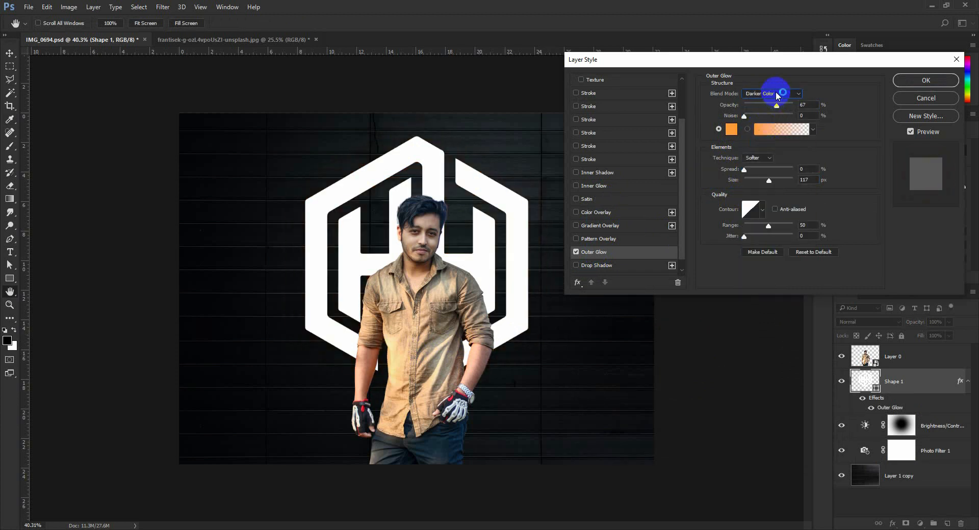
{"action": "scroll", "coordinate": [776, 94], "scroll_direction": "down", "scroll_amount": 2}
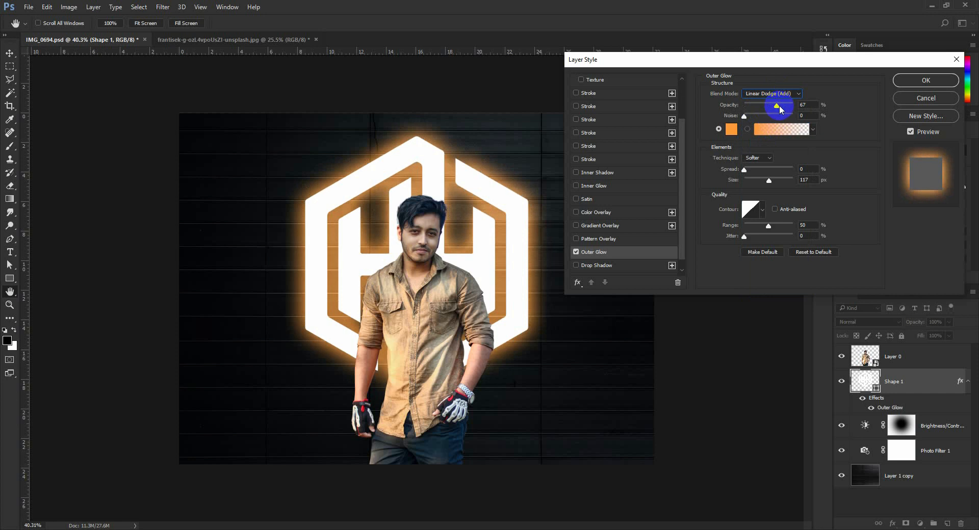
{"action": "left_click_drag", "start_coordinate": [780, 109], "coordinate": [767, 109]}
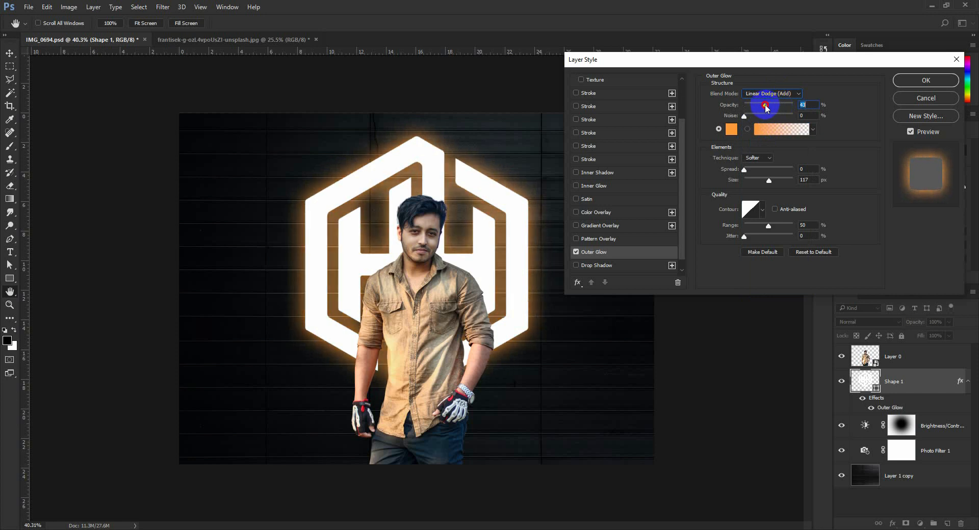
Step: Add a yellow (#ffcc29) Inner Glow to the logo with 55% opacity and a size of 18 px
{"action": "left_click", "coordinate": [607, 187]}
{"action": "left_click", "coordinate": [731, 129]}
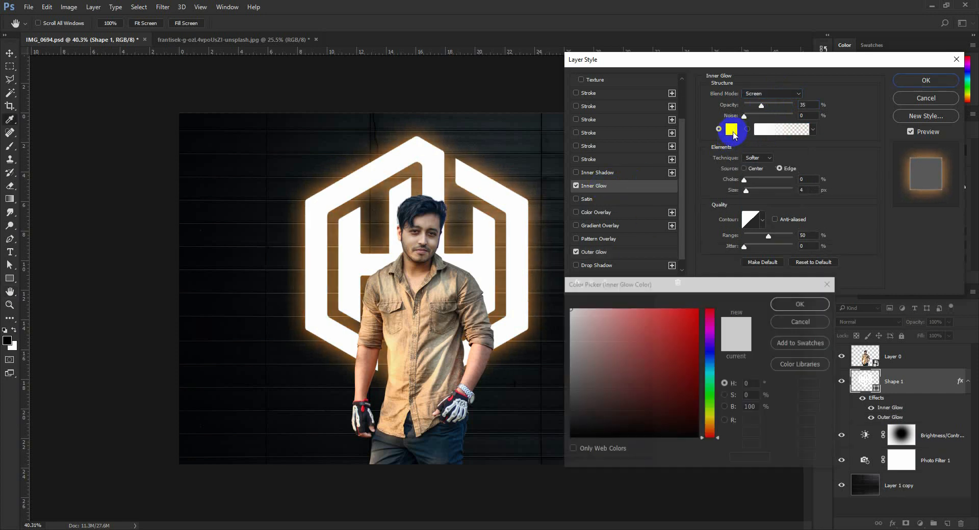
{"action": "left_click", "coordinate": [680, 325]}
{"action": "left_click", "coordinate": [801, 303]}
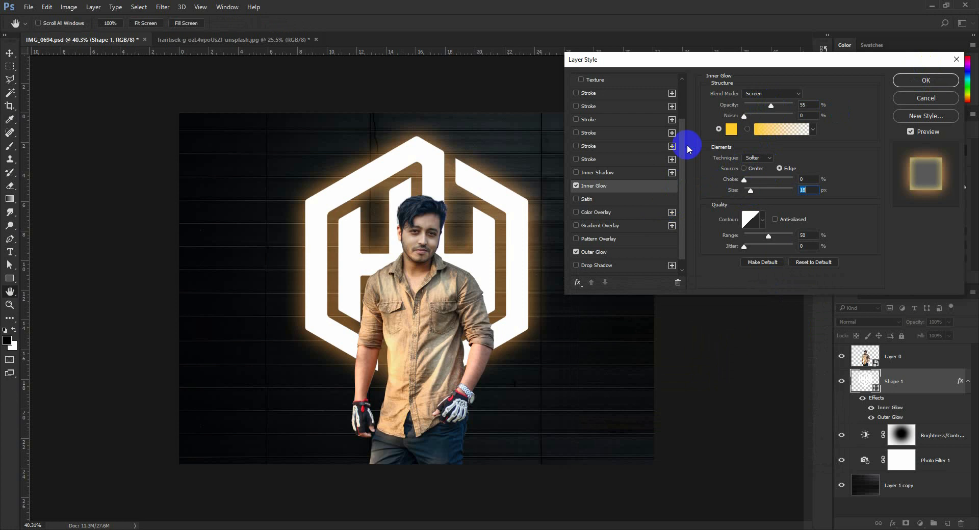
Step: Shift the outer glow to a deeper orange, with the Screen blend mode and 49% opacity
{"action": "left_click", "coordinate": [596, 252]}
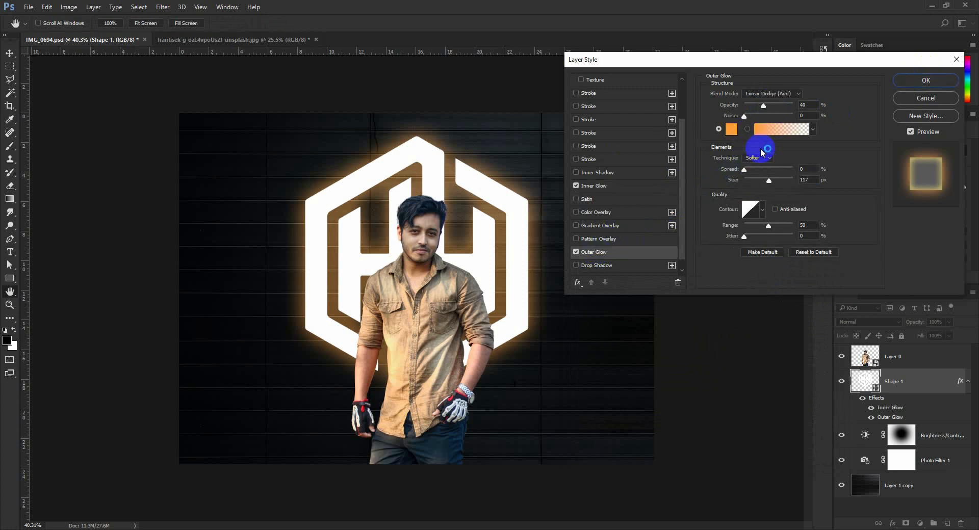
{"action": "left_click", "coordinate": [731, 129]}
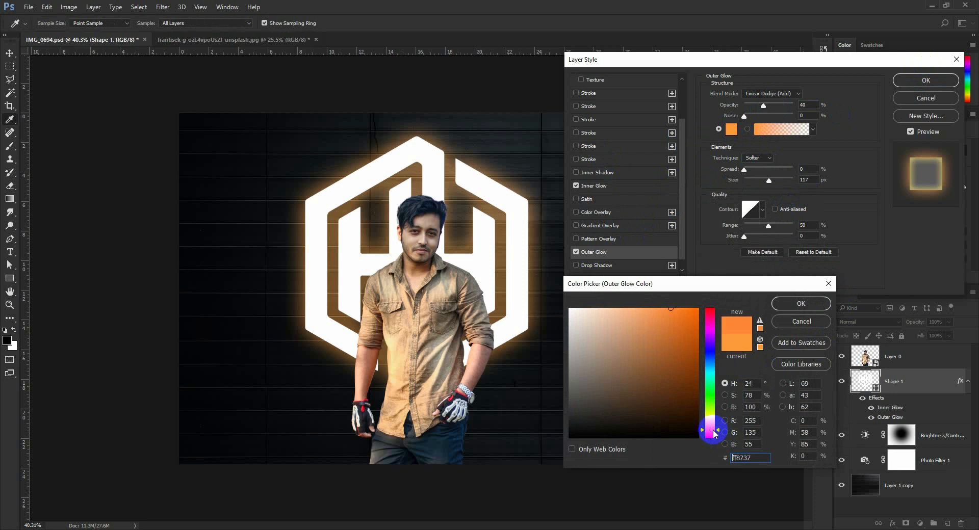
{"action": "left_click", "coordinate": [787, 305]}
{"action": "left_click", "coordinate": [768, 94]}
{"action": "left_click", "coordinate": [773, 169]}
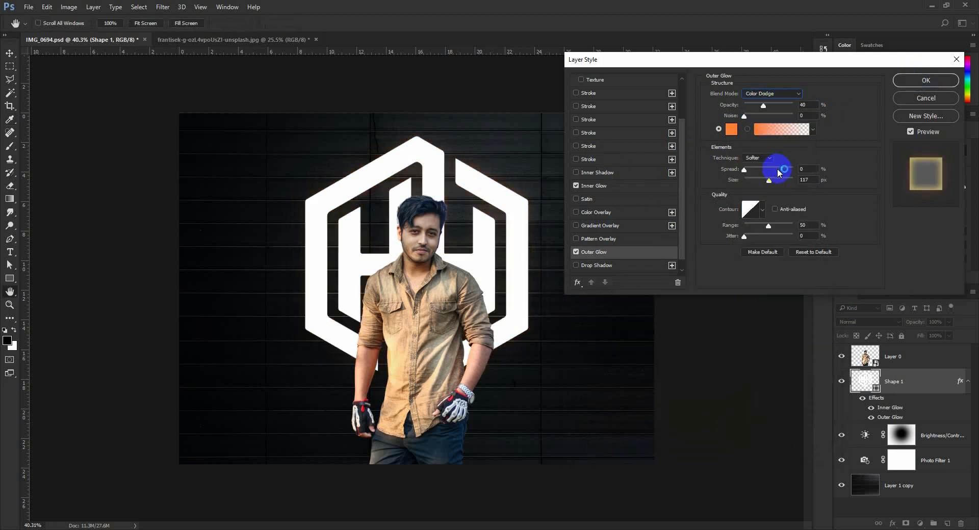
{"action": "left_click", "coordinate": [771, 94]}
{"action": "left_click", "coordinate": [773, 163]}
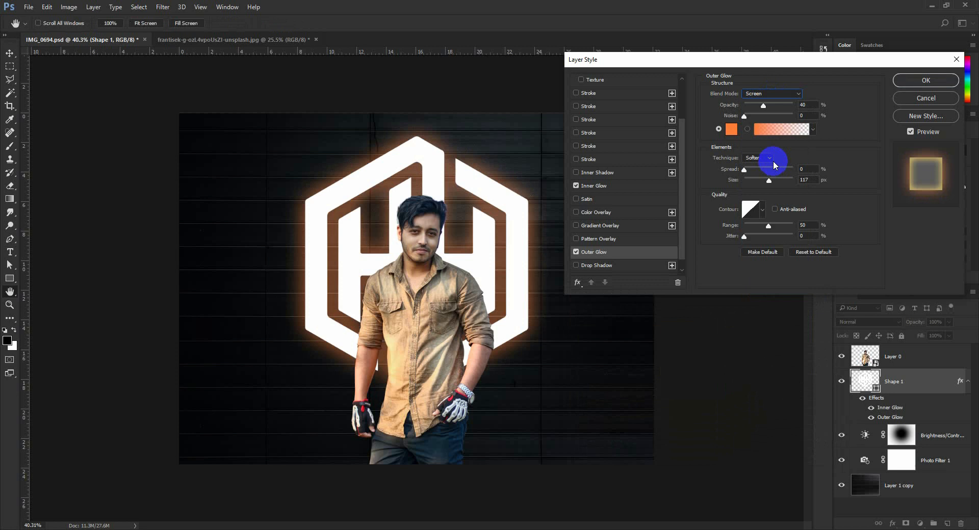
{"action": "mouse_move", "coordinate": [767, 113]}
{"action": "left_mouse_down"}
{"action": "mouse_move", "coordinate": [766, 104]}
{"action": "mouse_move", "coordinate": [772, 110]}
{"action": "left_mouse_up"}
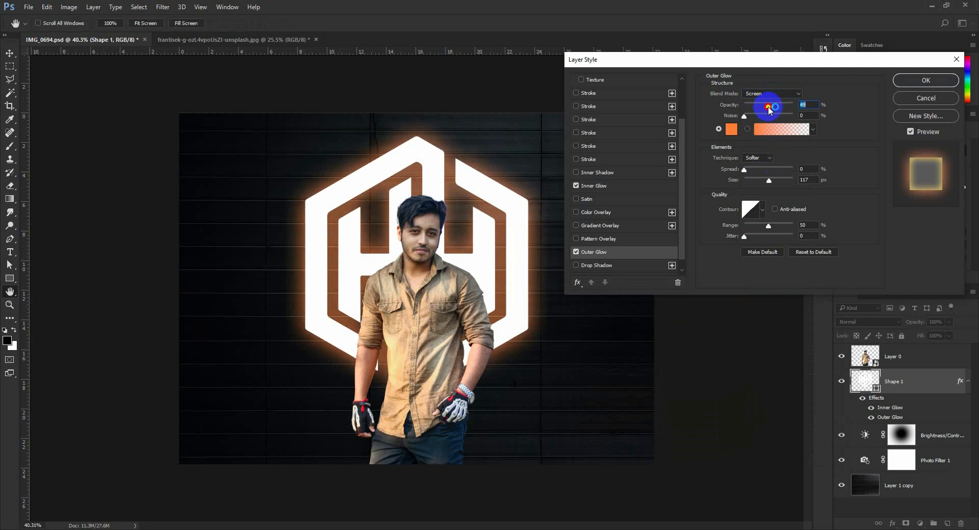
Step: Set the logo's inner glow to the Vivid Light blend mode, 65% opacity and a size of 84 px
{"action": "left_click", "coordinate": [599, 186]}
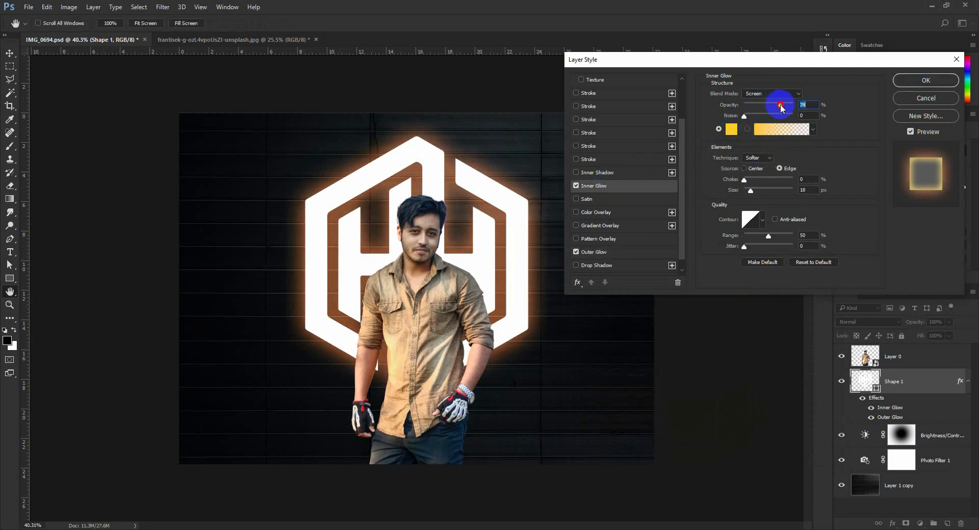
{"action": "left_click", "coordinate": [754, 94]}
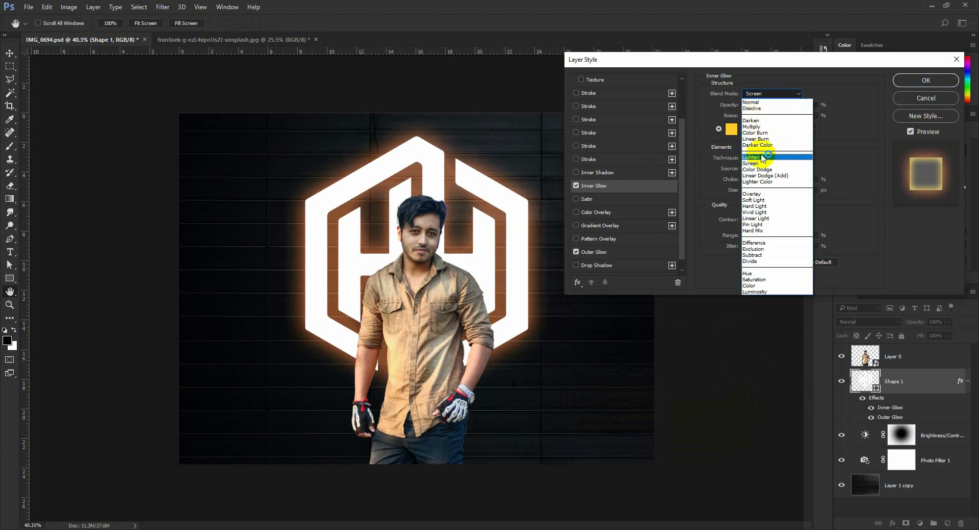
{"action": "left_click", "coordinate": [761, 163]}
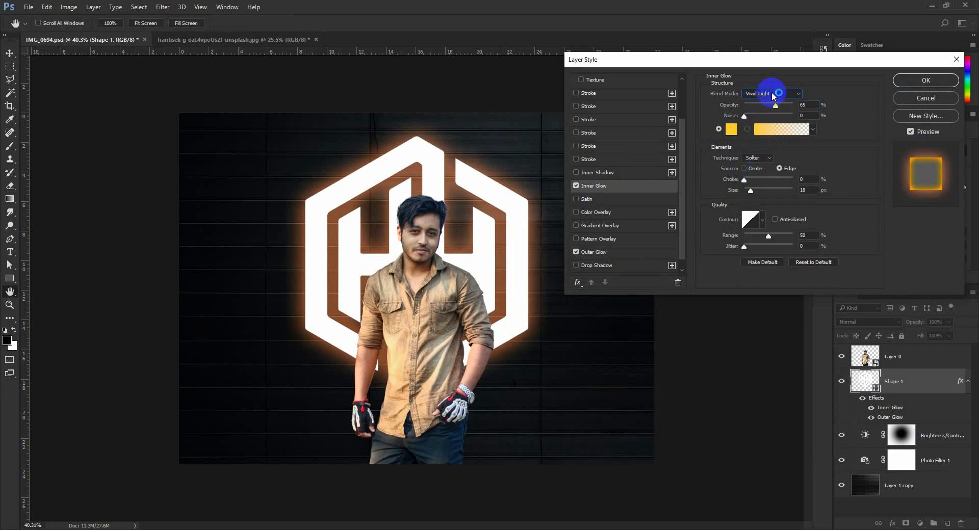
{"action": "left_click_drag", "start_coordinate": [750, 192], "coordinate": [762, 193]}
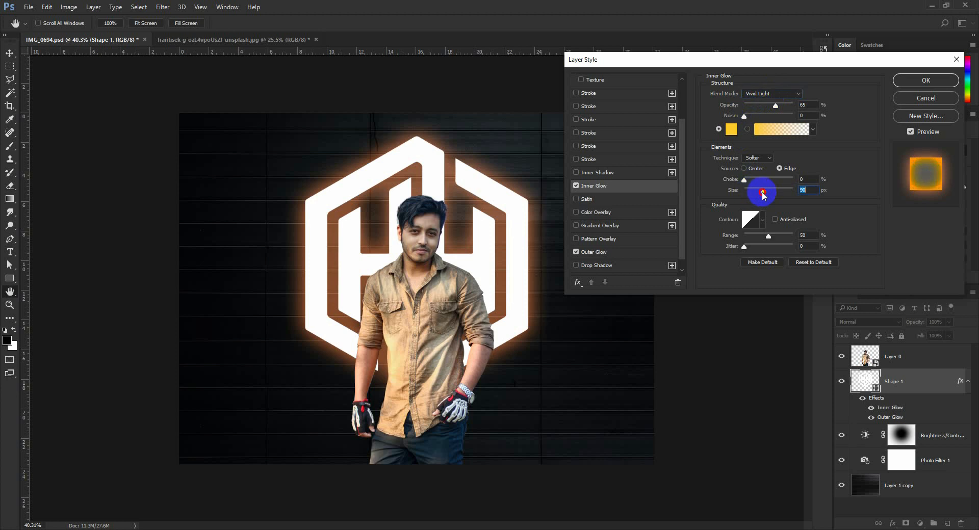
Step: Change the inner glow color to orange #ff6c00 and apply the layer style
{"action": "left_click", "coordinate": [732, 131]}
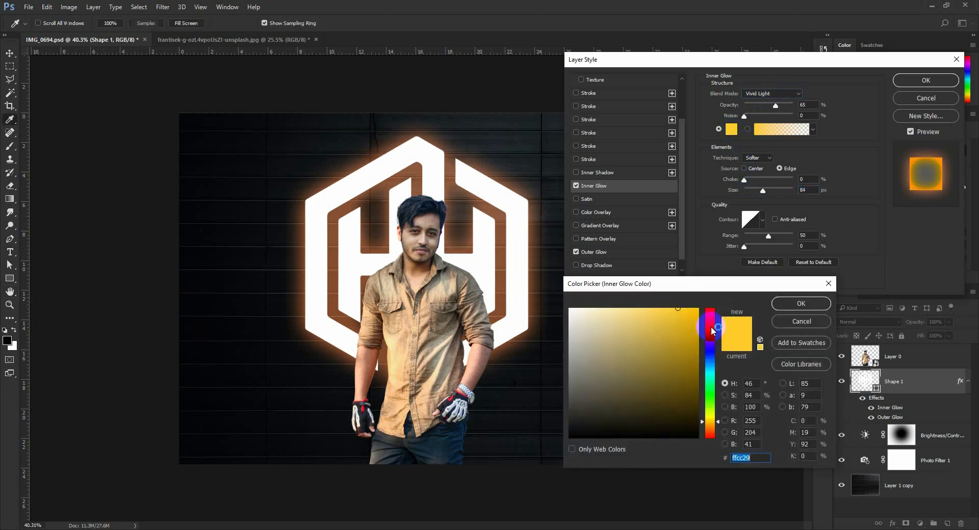
{"action": "left_click", "coordinate": [710, 427]}
{"action": "left_click_drag", "start_coordinate": [708, 351], "coordinate": [709, 430]}
{"action": "left_click", "coordinate": [792, 303]}
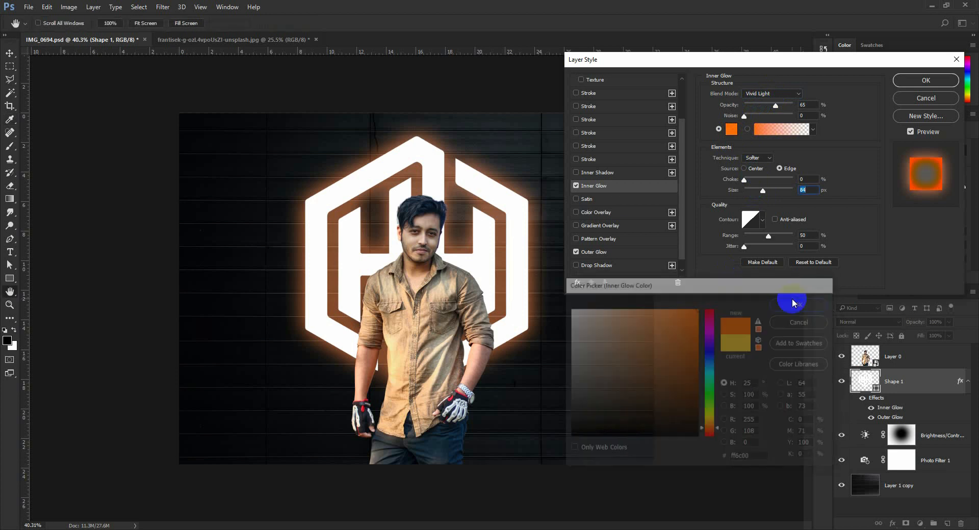
{"action": "left_click", "coordinate": [924, 80]}
Step: Change the logo shape's fill from white to a pale warm yellow, about #fef1c9
{"action": "double_click", "coordinate": [865, 376]}
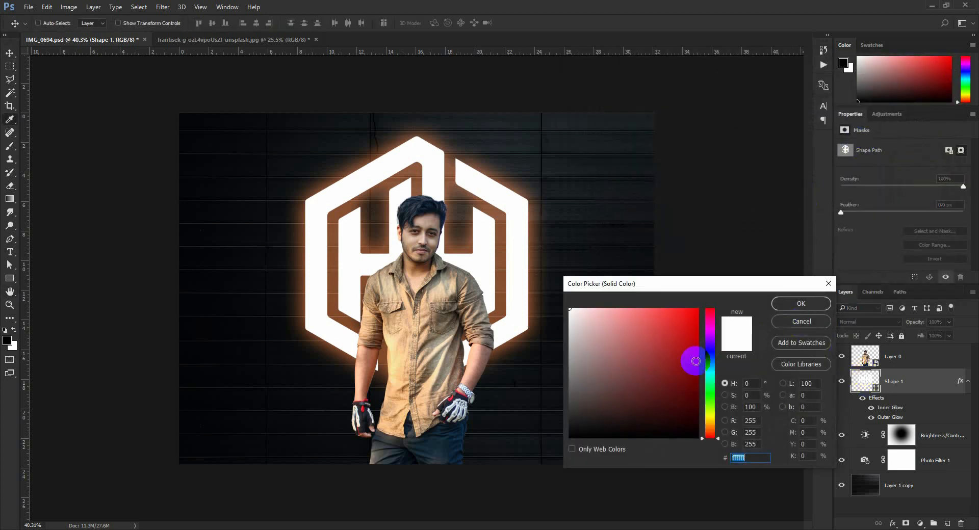
{"action": "left_click", "coordinate": [708, 423]}
{"action": "left_click", "coordinate": [635, 307]}
{"action": "left_click_drag", "start_coordinate": [633, 306], "coordinate": [632, 307]}
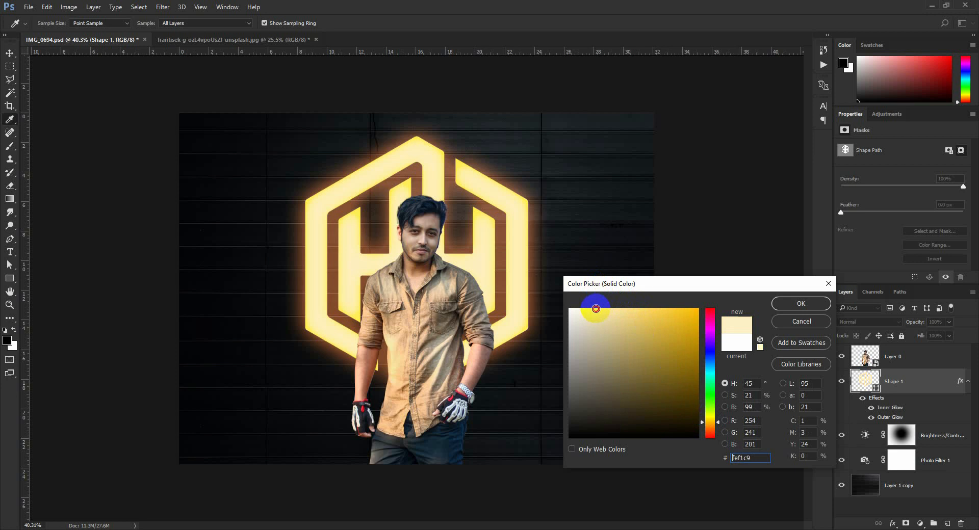
{"action": "left_click", "coordinate": [792, 306]}
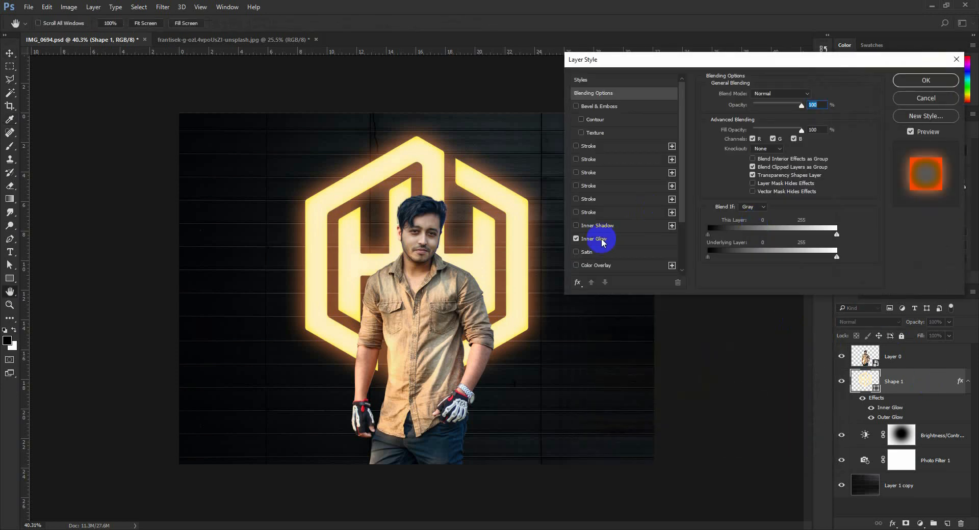
Step: Raise the logo's inner glow opacity to 74% and set its blend mode to Hard Mix
{"action": "left_click", "coordinate": [594, 239]}
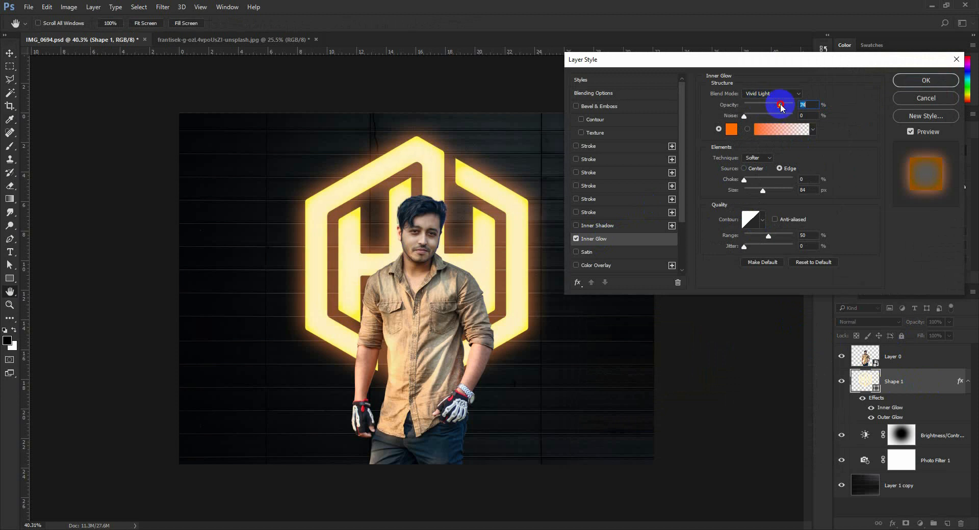
{"action": "left_click", "coordinate": [729, 130]}
{"action": "left_click", "coordinate": [769, 94]}
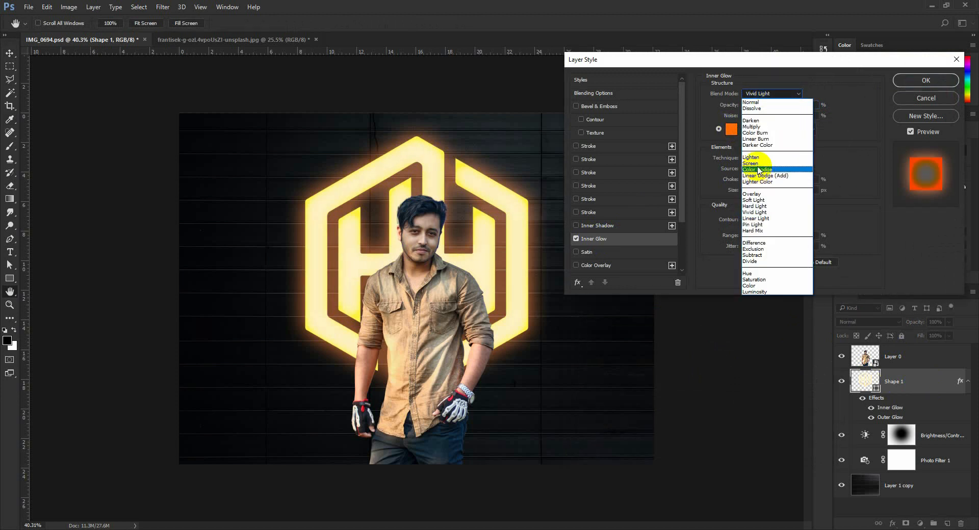
{"action": "left_click", "coordinate": [760, 160]}
{"action": "scroll", "coordinate": [764, 98], "scroll_direction": "down", "scroll_amount": 2}
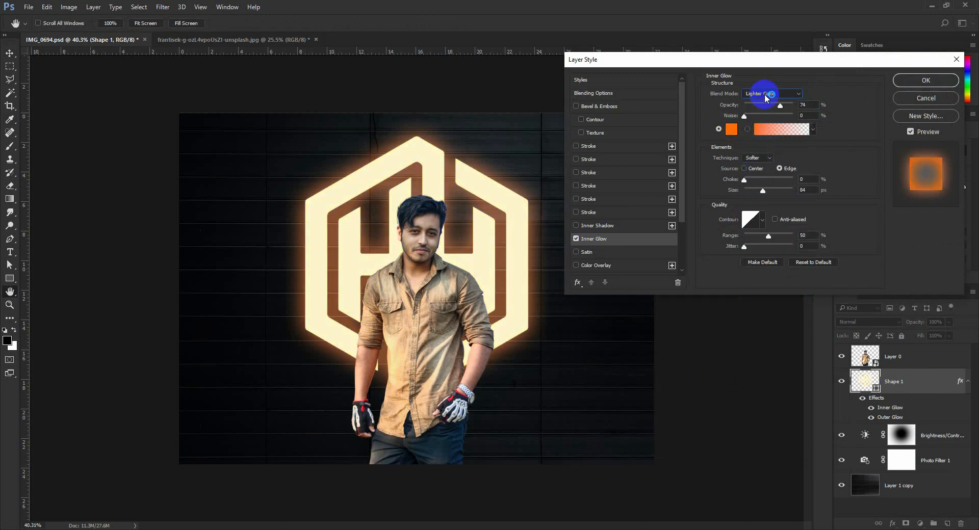
{"action": "scroll", "coordinate": [765, 98], "scroll_direction": "down", "scroll_amount": 1}
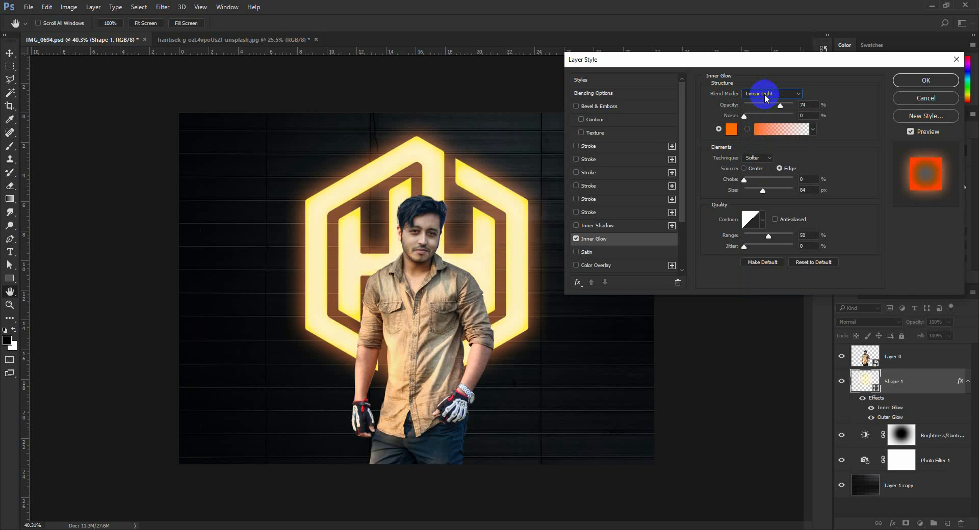
{"action": "scroll", "coordinate": [765, 98], "scroll_direction": "down", "scroll_amount": 1}
{"action": "scroll", "coordinate": [765, 98], "scroll_direction": "down", "scroll_amount": 1}
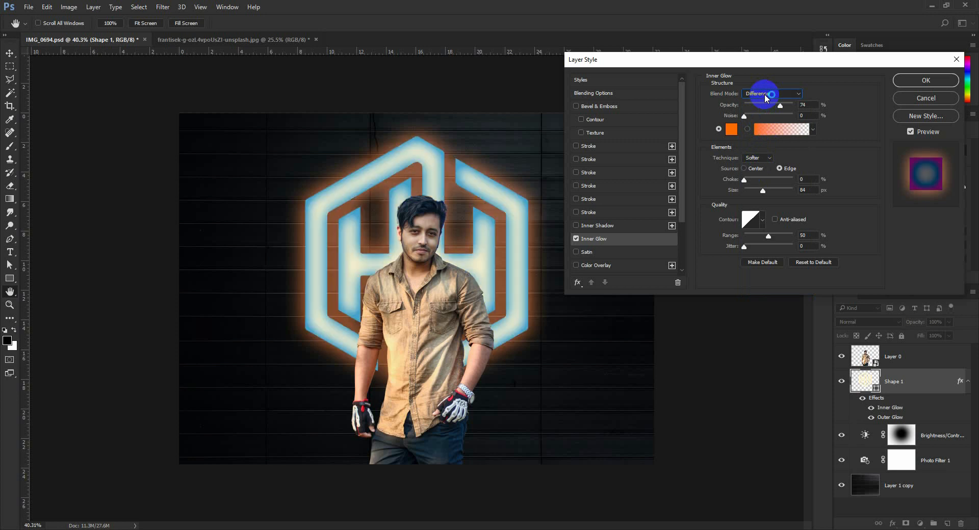
{"action": "scroll", "coordinate": [764, 98], "scroll_direction": "up", "scroll_amount": 1}
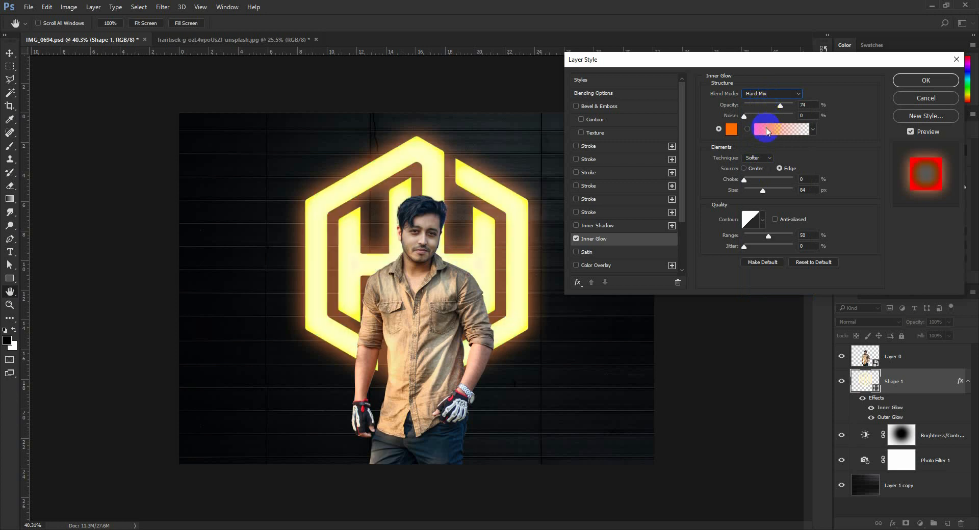
Step: Change the logo's outer glow color to a yellow-orange, about #ffa837, and apply the layer style
{"action": "scroll", "coordinate": [606, 245], "scroll_direction": "down", "scroll_amount": 1}
{"action": "left_click", "coordinate": [593, 265]}
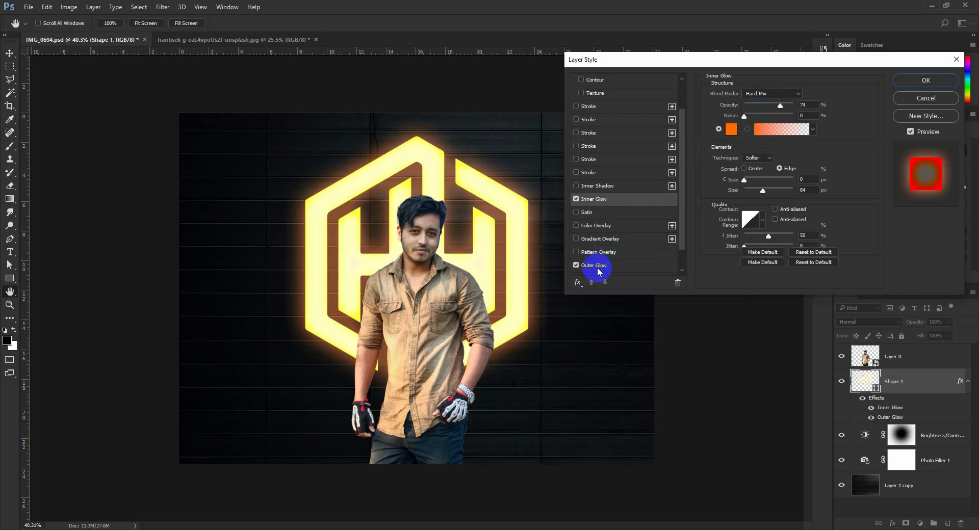
{"action": "left_click", "coordinate": [731, 130]}
{"action": "left_click", "coordinate": [709, 424]}
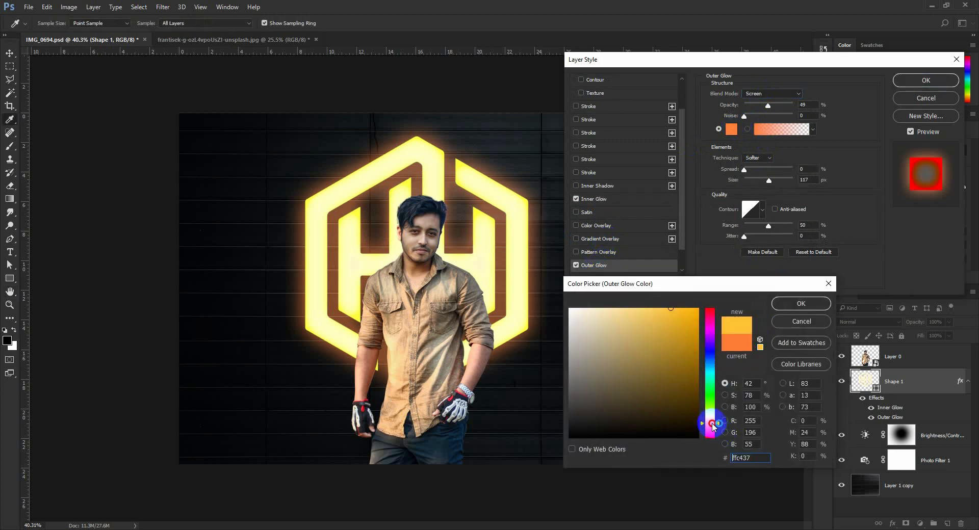
{"action": "left_click_drag", "start_coordinate": [712, 423], "coordinate": [712, 428]}
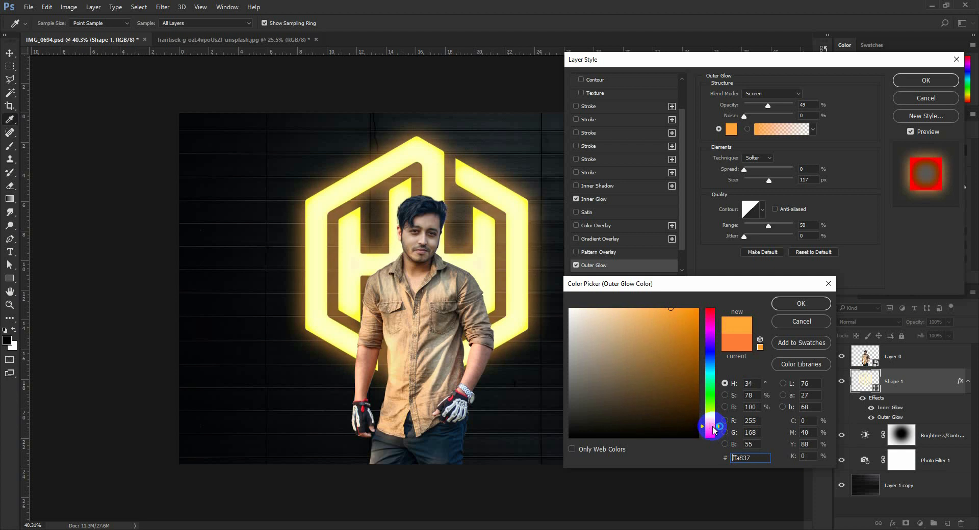
{"action": "left_click", "coordinate": [813, 304]}
{"action": "left_click", "coordinate": [926, 81]}
{"action": "double_click", "coordinate": [865, 381]}
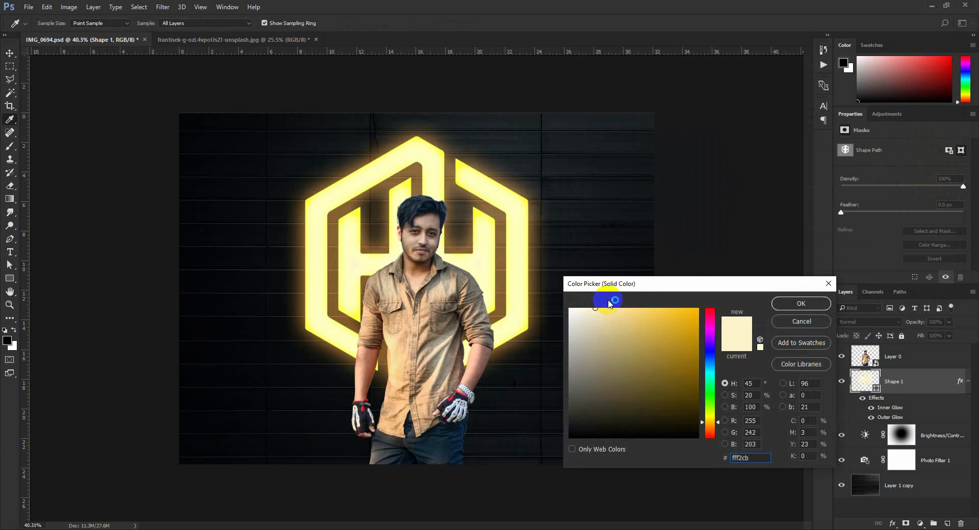
{"action": "left_click", "coordinate": [799, 304]}
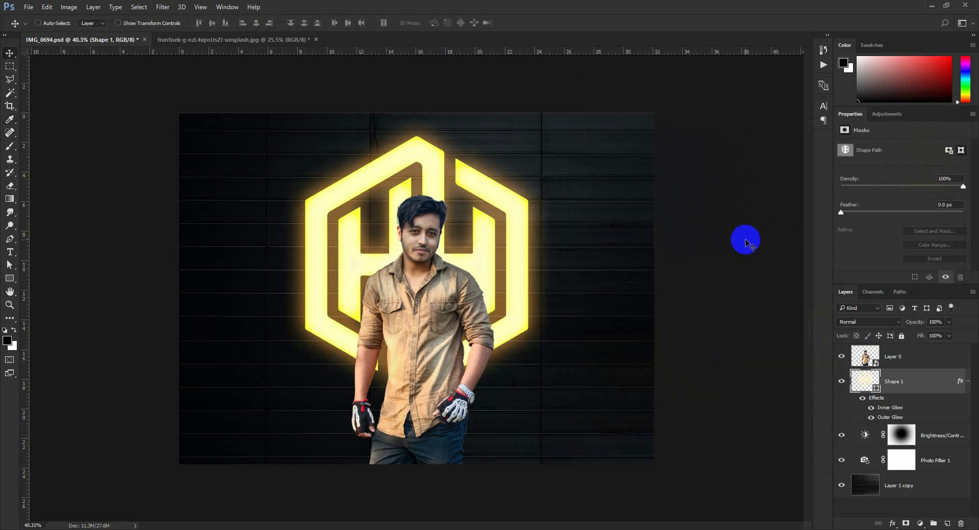
Step: Collapse the logo's effects list, add a new layer above the man's layer and clip it to him
{"action": "left_click", "coordinate": [968, 377]}
{"action": "left_click", "coordinate": [928, 363]}
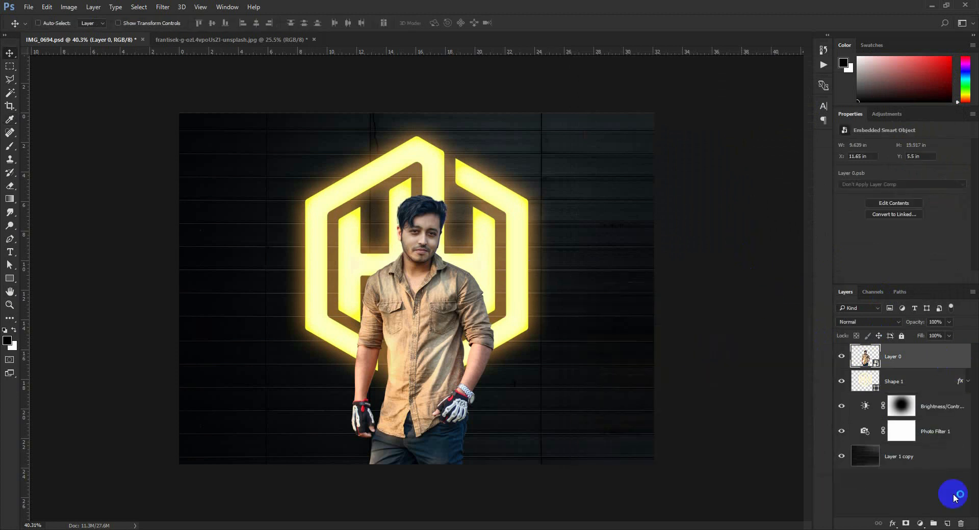
{"action": "left_click", "coordinate": [946, 524]}
{"action": "right_click", "coordinate": [925, 359]}
{"action": "left_click", "coordinate": [818, 251]}
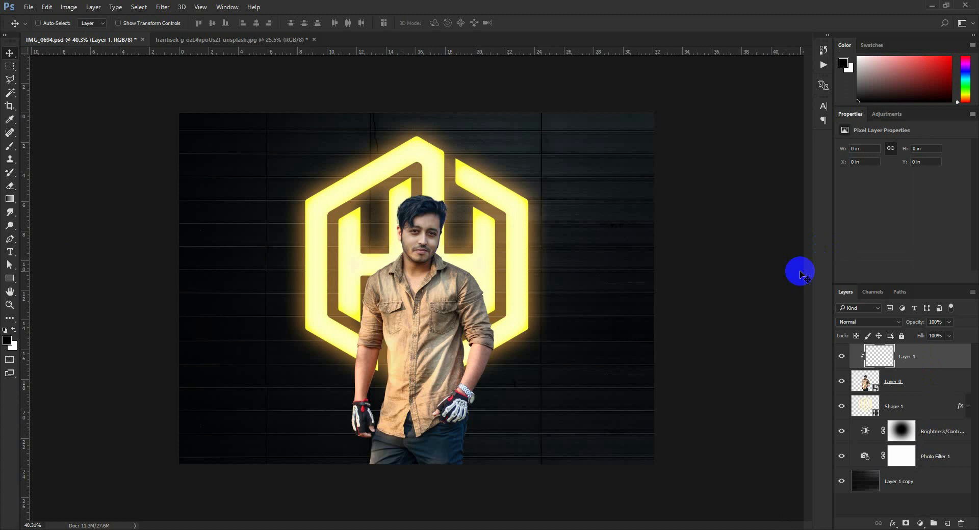
Step: Sample the logo's bright edge yellow beside the man's head as the foreground color
{"action": "left_click", "coordinate": [11, 120]}
{"action": "scroll", "coordinate": [492, 168], "scroll_direction": "up", "scroll_amount": 6}
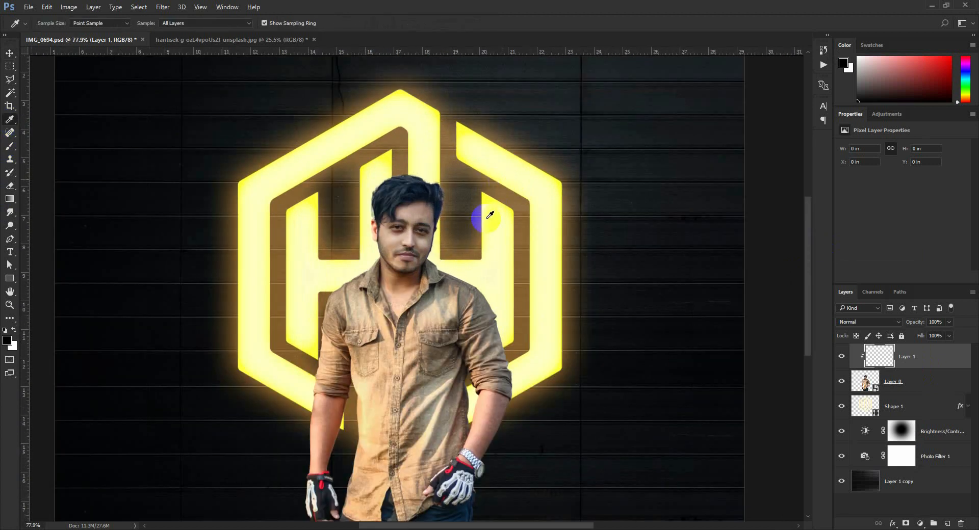
{"action": "scroll", "coordinate": [489, 215], "scroll_direction": "up", "scroll_amount": 5}
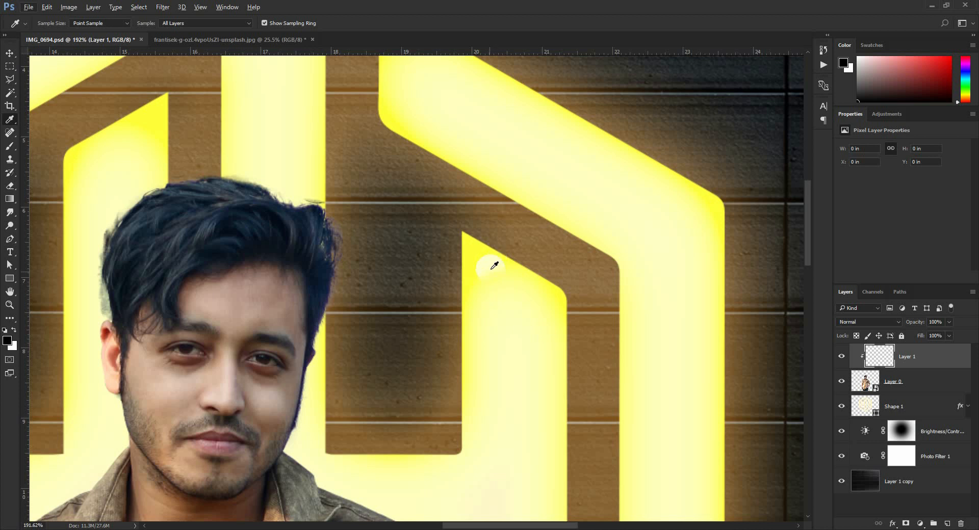
{"action": "scroll", "coordinate": [487, 285], "scroll_direction": "up", "scroll_amount": 4}
{"action": "left_click", "coordinate": [457, 219]}
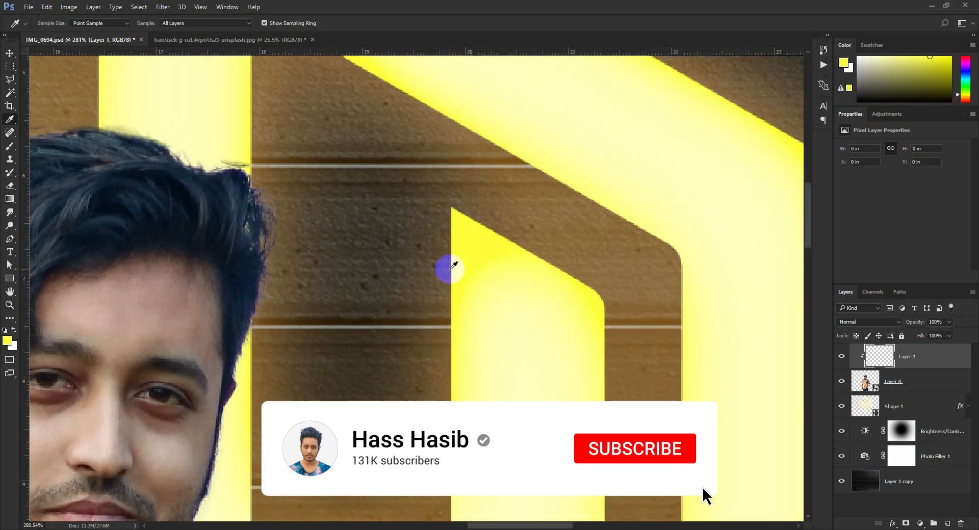
Step: With a soft 100 px brush at 0% hardness, paint yellow rim light along the face, neck, collar and shoulder on the image's right side
{"action": "left_click_drag", "start_coordinate": [428, 325], "coordinate": [494, 158]}
{"action": "left_click", "coordinate": [9, 146]}
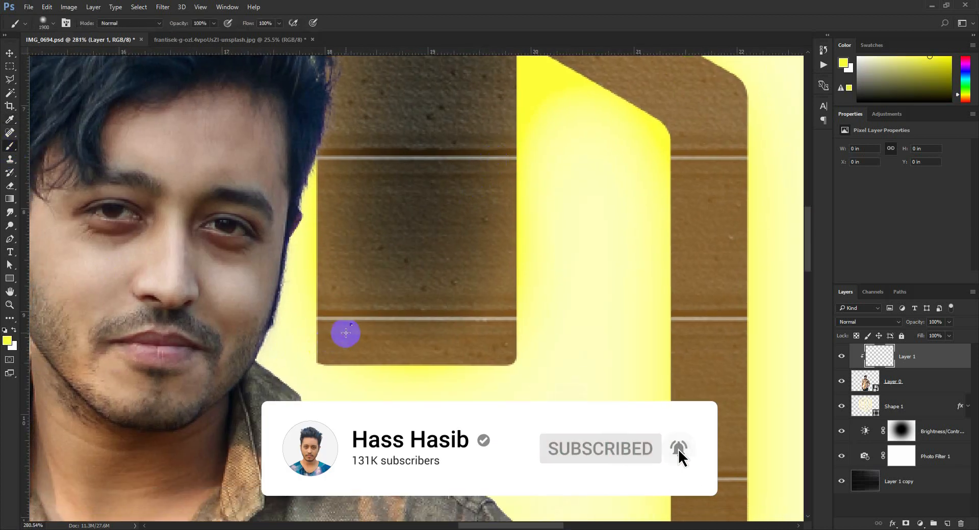
{"action": "right_click", "coordinate": [345, 334]}
{"action": "left_click", "coordinate": [442, 350]}
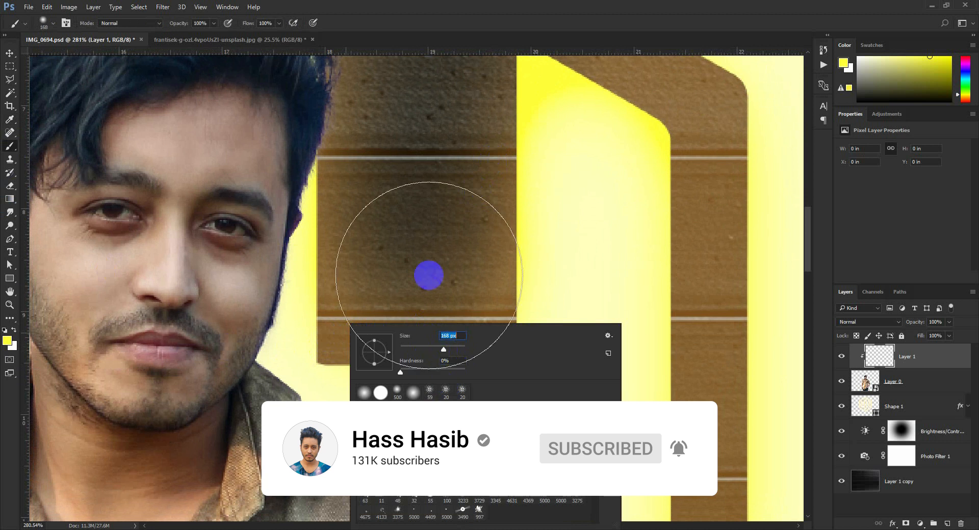
{"action": "left_click", "coordinate": [518, 5]}
{"action": "key", "text": "bracketleft"}
{"action": "key", "text": "bracketleft"}
{"action": "key", "text": "bracketleft"}
{"action": "left_click", "coordinate": [356, 194]}
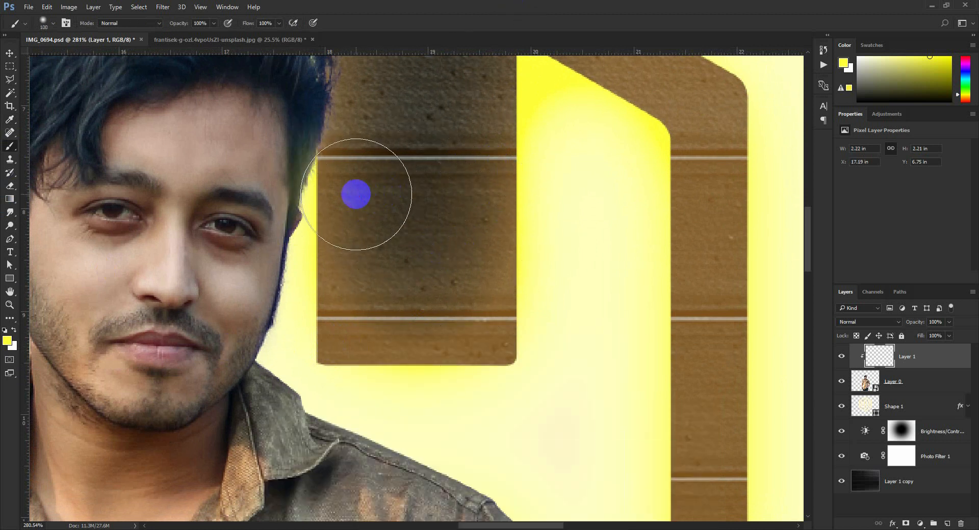
{"action": "mouse_move", "coordinate": [351, 231]}
{"action": "left_mouse_down"}
{"action": "mouse_move", "coordinate": [347, 316]}
{"action": "mouse_move", "coordinate": [330, 352]}
{"action": "mouse_move", "coordinate": [316, 345]}
{"action": "mouse_move", "coordinate": [320, 353]}
{"action": "mouse_move", "coordinate": [348, 261]}
{"action": "left_mouse_up"}
{"action": "scroll", "coordinate": [377, 339], "scroll_direction": "down", "scroll_amount": 3}
{"action": "left_click_drag", "start_coordinate": [350, 343], "coordinate": [437, 376]}
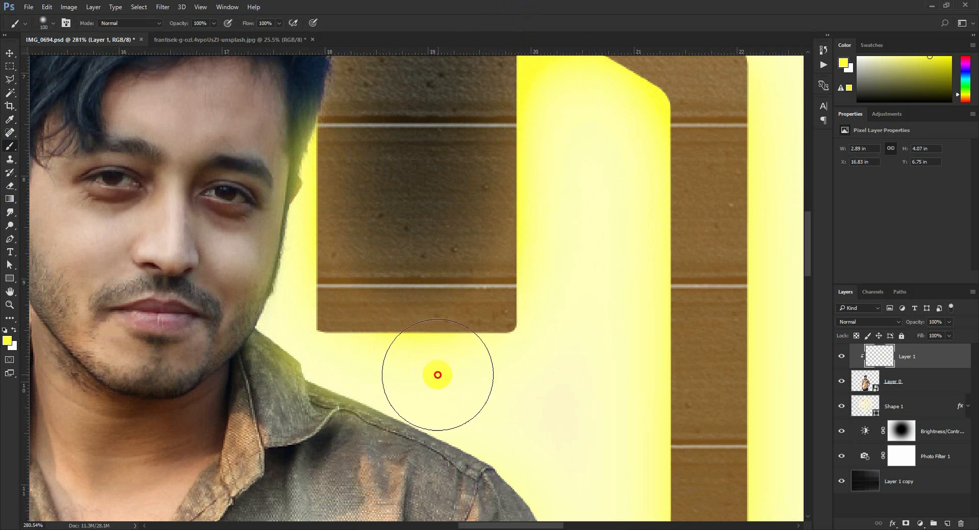
{"action": "left_click", "coordinate": [469, 396]}
Step: Continue the yellow rim light down the outer edges of the sleeve, forearm and trousers on the image's right side
{"action": "mouse_move", "coordinate": [514, 413]}
{"action": "left_mouse_down"}
{"action": "mouse_move", "coordinate": [559, 457]}
{"action": "mouse_move", "coordinate": [468, 164]}
{"action": "mouse_move", "coordinate": [544, 346]}
{"action": "mouse_move", "coordinate": [496, 135]}
{"action": "mouse_move", "coordinate": [505, 229]}
{"action": "mouse_move", "coordinate": [536, 323]}
{"action": "mouse_move", "coordinate": [518, 313]}
{"action": "mouse_move", "coordinate": [565, 146]}
{"action": "left_mouse_up"}
{"action": "mouse_move", "coordinate": [540, 219]}
{"action": "left_mouse_down"}
{"action": "mouse_move", "coordinate": [520, 345]}
{"action": "mouse_move", "coordinate": [504, 359]}
{"action": "left_mouse_up"}
{"action": "mouse_move", "coordinate": [525, 372]}
{"action": "left_mouse_down"}
{"action": "mouse_move", "coordinate": [586, 229]}
{"action": "mouse_move", "coordinate": [578, 201]}
{"action": "left_mouse_up"}
{"action": "mouse_move", "coordinate": [562, 263]}
{"action": "left_mouse_down"}
{"action": "mouse_move", "coordinate": [524, 320]}
{"action": "mouse_move", "coordinate": [480, 426]}
{"action": "mouse_move", "coordinate": [530, 444]}
{"action": "mouse_move", "coordinate": [480, 440]}
{"action": "mouse_move", "coordinate": [475, 427]}
{"action": "mouse_move", "coordinate": [620, 249]}
{"action": "left_mouse_up"}
{"action": "mouse_move", "coordinate": [569, 373]}
{"action": "left_mouse_down"}
{"action": "mouse_move", "coordinate": [524, 450]}
{"action": "mouse_move", "coordinate": [531, 500]}
{"action": "left_mouse_up"}
{"action": "left_click_drag", "start_coordinate": [545, 440], "coordinate": [559, 341]}
{"action": "left_click_drag", "start_coordinate": [536, 410], "coordinate": [534, 429]}
{"action": "left_click_drag", "start_coordinate": [544, 423], "coordinate": [570, 250]}
{"action": "left_click_drag", "start_coordinate": [532, 352], "coordinate": [525, 480]}
{"action": "left_click_drag", "start_coordinate": [578, 291], "coordinate": [578, 479]}
{"action": "mouse_move", "coordinate": [597, 204]}
{"action": "left_mouse_down"}
{"action": "mouse_move", "coordinate": [601, 399]}
{"action": "mouse_move", "coordinate": [588, 480]}
{"action": "left_mouse_up"}
{"action": "left_click_drag", "start_coordinate": [597, 339], "coordinate": [576, 492]}
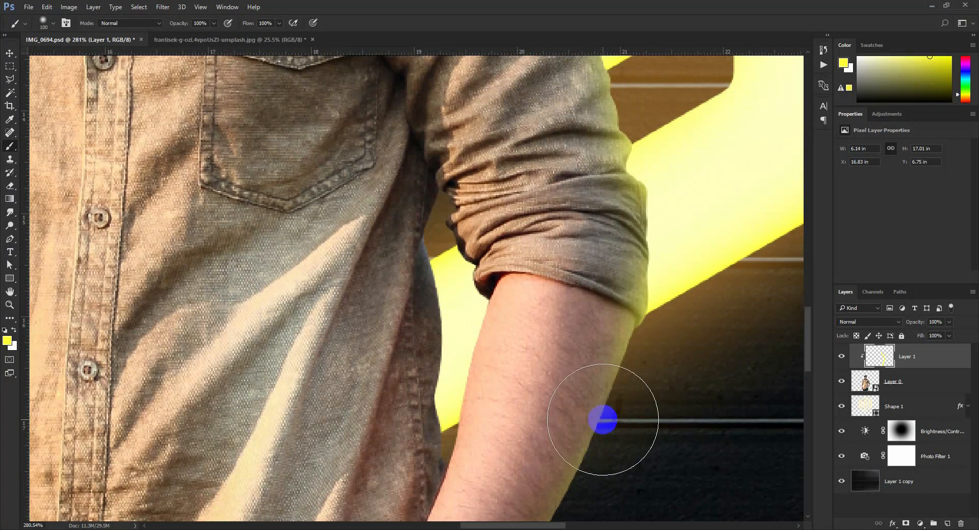
Step: Reduce the brush to 20 px, then about 9 px, and paint thin yellow edges around the gap between the right-side arm and the shirt
{"action": "key", "text": "bracketleft"}
{"action": "key", "text": "bracketleft"}
{"action": "key", "text": "bracketleft"}
{"action": "key", "text": "bracketleft"}
{"action": "key", "text": "bracketleft"}
{"action": "key", "text": "bracketleft"}
{"action": "left_click", "coordinate": [468, 294]}
{"action": "left_click_drag", "start_coordinate": [464, 293], "coordinate": [440, 206]}
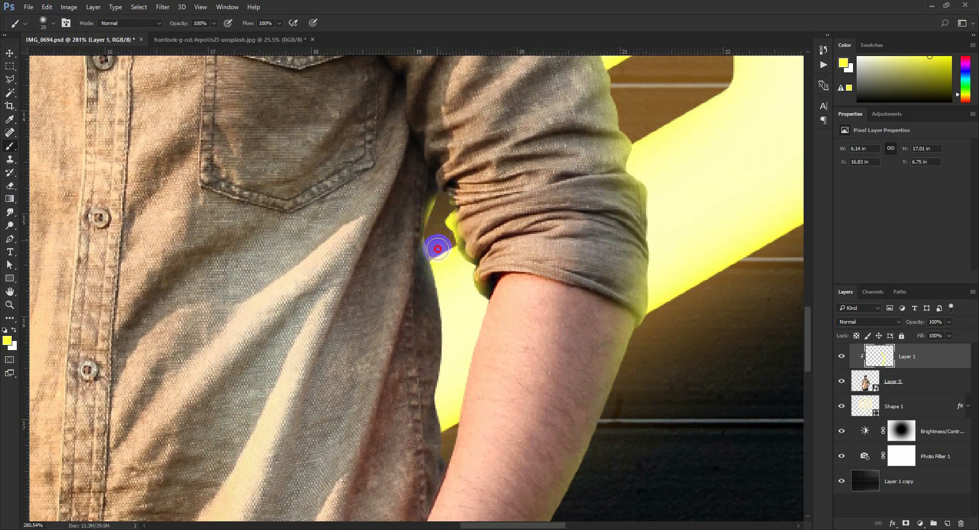
{"action": "mouse_move", "coordinate": [437, 249]}
{"action": "left_mouse_down"}
{"action": "mouse_move", "coordinate": [453, 340]}
{"action": "mouse_move", "coordinate": [443, 409]}
{"action": "mouse_move", "coordinate": [476, 305]}
{"action": "mouse_move", "coordinate": [450, 406]}
{"action": "left_mouse_up"}
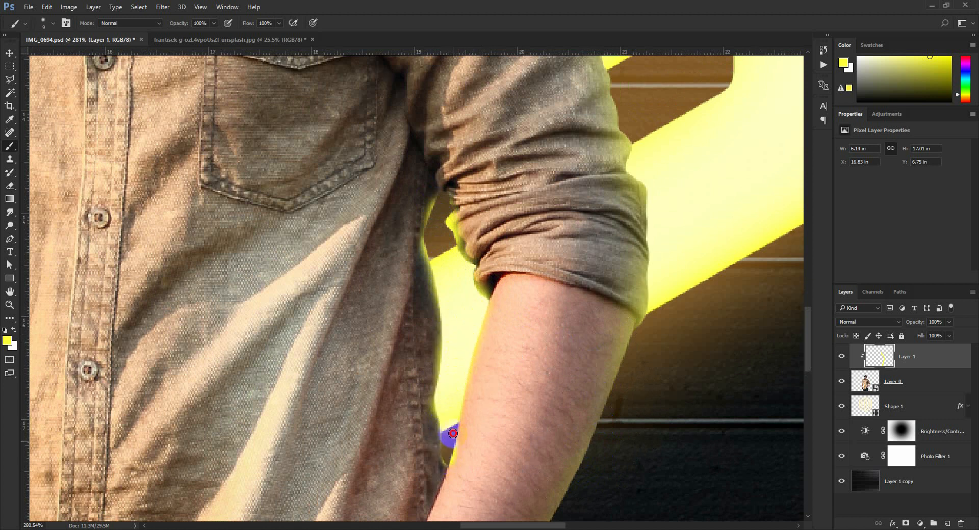
{"action": "left_click_drag", "start_coordinate": [465, 292], "coordinate": [562, 408]}
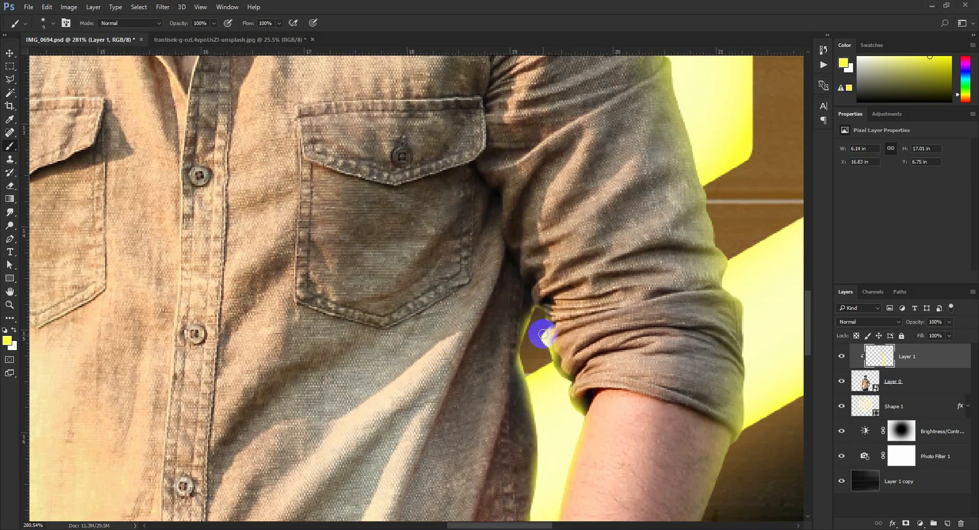
{"action": "left_click_drag", "start_coordinate": [537, 310], "coordinate": [914, 96]}
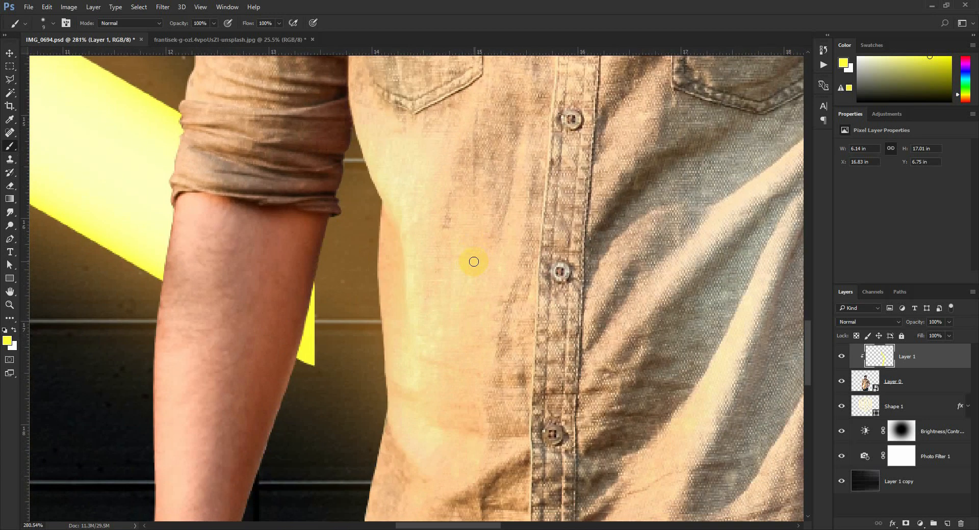
Step: Paint yellow light along the left-side forearm's inner edge and the facing shirt edge, enlarging the brush from 25 to 45 px
{"action": "left_click_drag", "start_coordinate": [336, 236], "coordinate": [304, 402]}
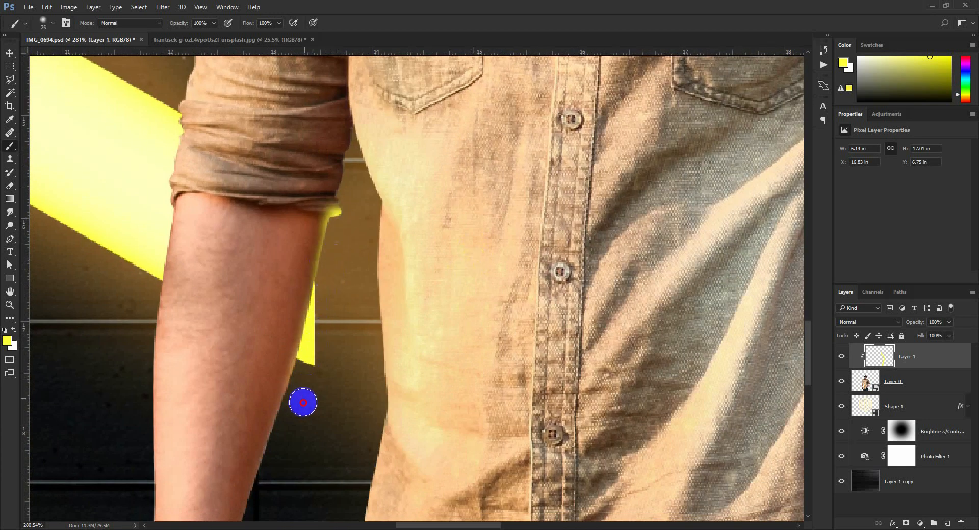
{"action": "key", "text": "bracketright"}
{"action": "key", "text": "bracketright"}
{"action": "key", "text": "bracketright"}
{"action": "key", "text": "bracketright"}
{"action": "left_click_drag", "start_coordinate": [330, 349], "coordinate": [288, 494]}
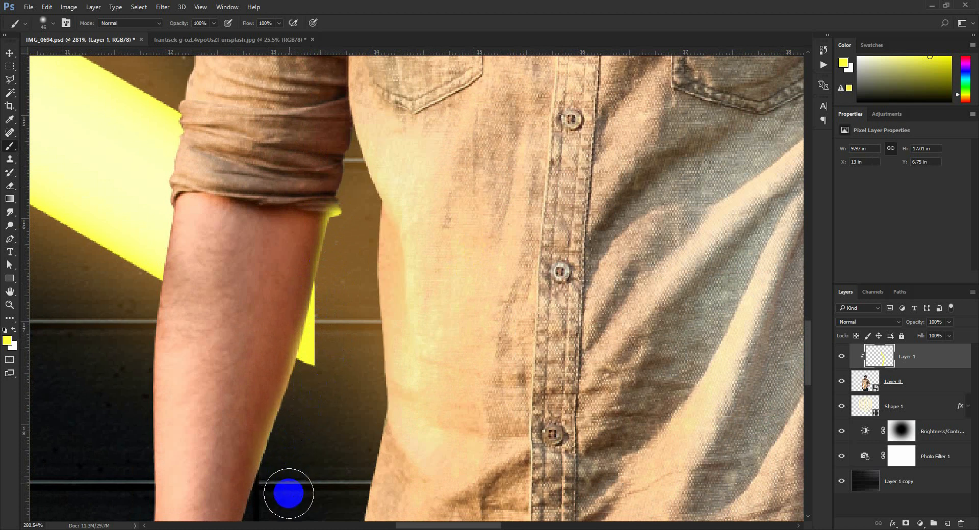
{"action": "left_click_drag", "start_coordinate": [310, 454], "coordinate": [361, 230]}
{"action": "mouse_move", "coordinate": [328, 282]}
{"action": "left_mouse_down"}
{"action": "mouse_move", "coordinate": [312, 323]}
{"action": "mouse_move", "coordinate": [350, 435]}
{"action": "mouse_move", "coordinate": [358, 305]}
{"action": "left_mouse_up"}
{"action": "mouse_move", "coordinate": [368, 263]}
{"action": "left_mouse_down"}
{"action": "mouse_move", "coordinate": [408, 116]}
{"action": "mouse_move", "coordinate": [347, 356]}
{"action": "left_mouse_up"}
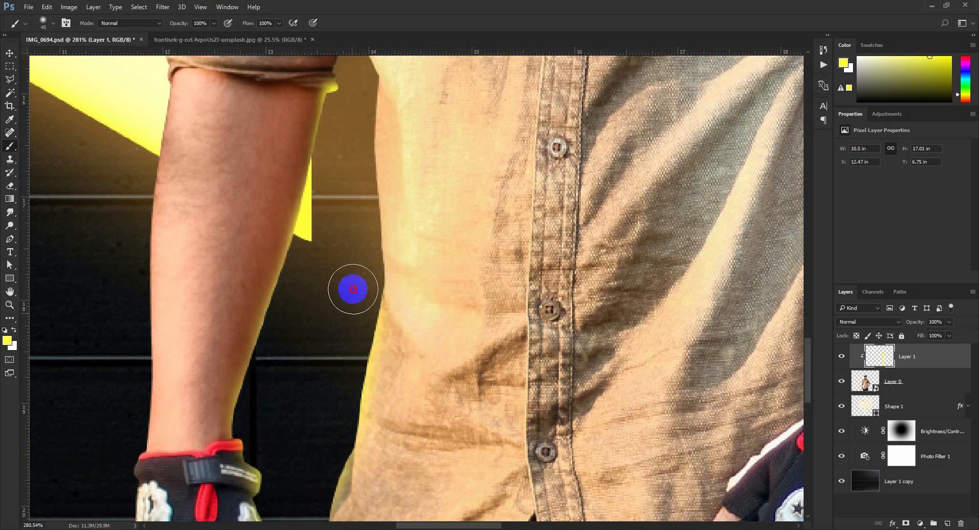
{"action": "left_click_drag", "start_coordinate": [352, 288], "coordinate": [364, 164]}
{"action": "mouse_move", "coordinate": [357, 162]}
{"action": "left_mouse_down"}
{"action": "mouse_move", "coordinate": [352, 358]}
{"action": "mouse_move", "coordinate": [349, 235]}
{"action": "left_mouse_up"}
Step: Reduce the brush and add a thin yellow edge along the inside of the left-side rolled sleeve and its cuff
{"action": "key", "text": "["}
{"action": "key", "text": "["}
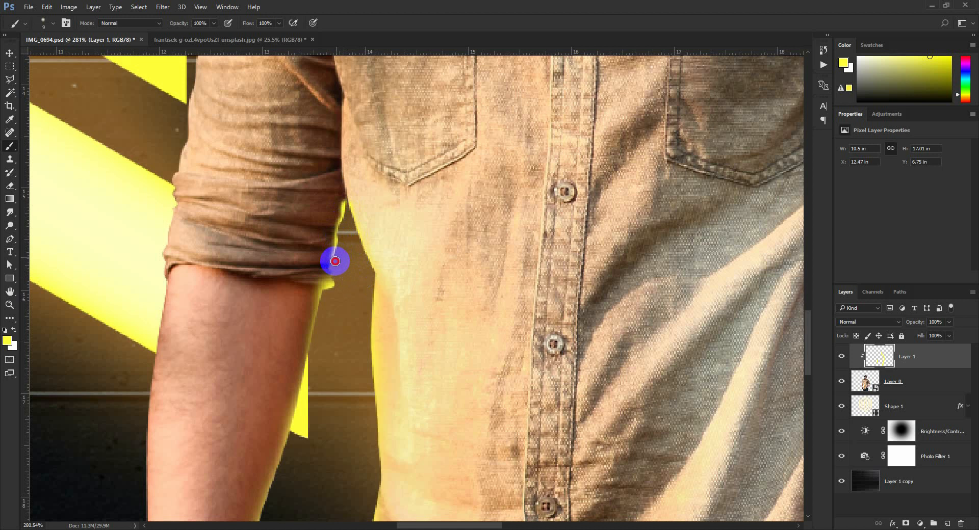
{"action": "left_click_drag", "start_coordinate": [335, 261], "coordinate": [290, 452]}
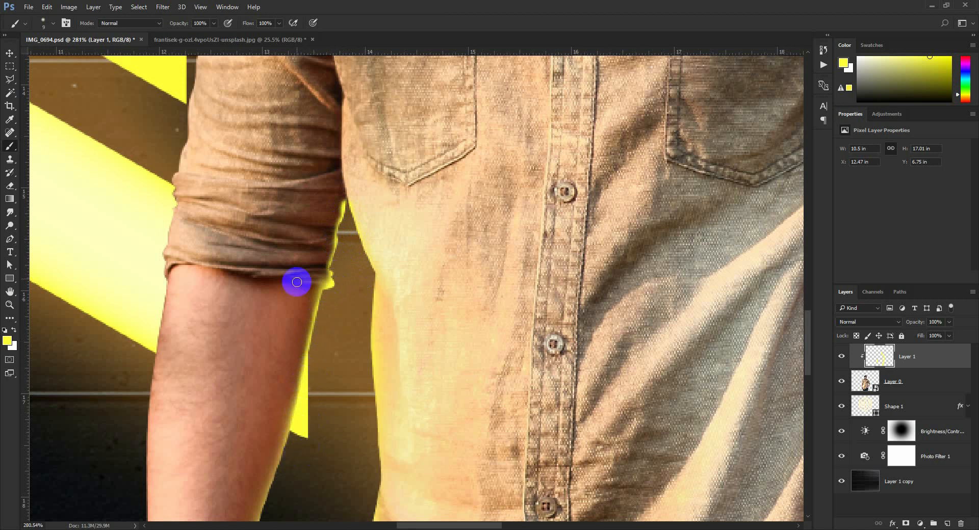
{"action": "left_click_drag", "start_coordinate": [315, 348], "coordinate": [459, 256]}
Step: Enlarge the brush to 70 px and paint yellow rim light along the outer edge of the left-side arm, sleeve and shoulder
{"action": "scroll", "coordinate": [459, 255], "scroll_direction": "down", "scroll_amount": 3}
{"action": "key", "text": "]"}
{"action": "key", "text": "]"}
{"action": "key", "text": "]"}
{"action": "key", "text": "]"}
{"action": "key", "text": "]"}
{"action": "key", "text": "]"}
{"action": "key", "text": "]"}
{"action": "key", "text": "]"}
{"action": "key", "text": "]"}
{"action": "key", "text": "]"}
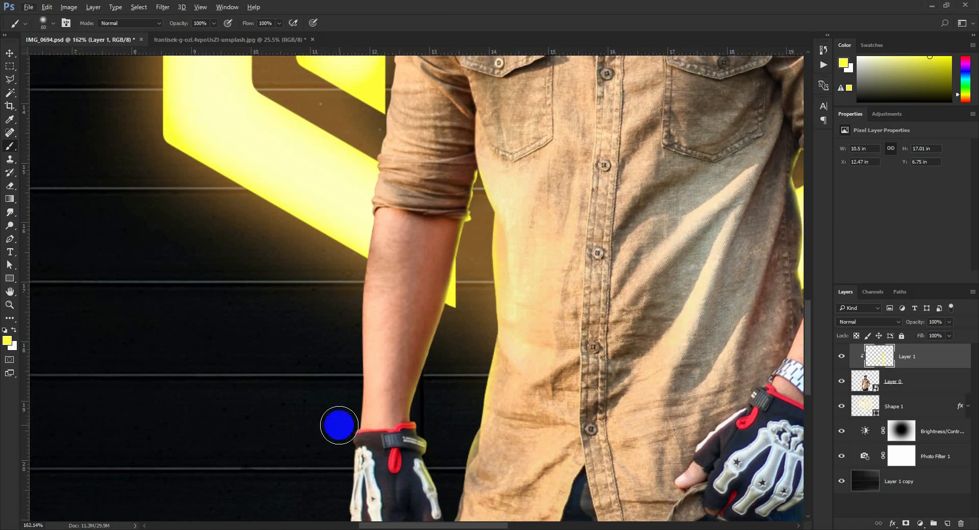
{"action": "key", "text": "]"}
{"action": "left_click", "coordinate": [353, 233]}
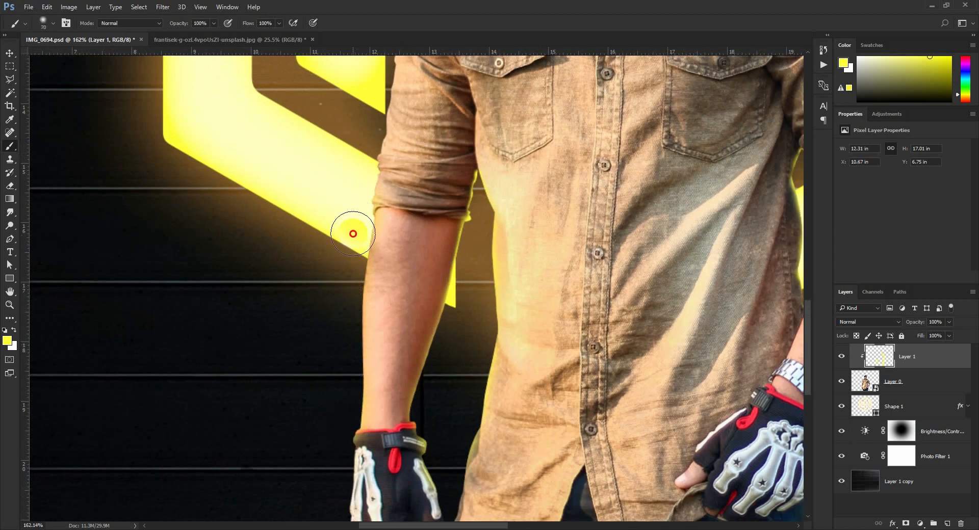
{"action": "left_click_drag", "start_coordinate": [352, 234], "coordinate": [326, 371]}
{"action": "mouse_move", "coordinate": [360, 186]}
{"action": "left_mouse_down"}
{"action": "mouse_move", "coordinate": [382, 121]}
{"action": "mouse_move", "coordinate": [383, 320]}
{"action": "mouse_move", "coordinate": [391, 248]}
{"action": "mouse_move", "coordinate": [410, 199]}
{"action": "mouse_move", "coordinate": [525, 111]}
{"action": "mouse_move", "coordinate": [464, 321]}
{"action": "mouse_move", "coordinate": [474, 291]}
{"action": "mouse_move", "coordinate": [454, 257]}
{"action": "mouse_move", "coordinate": [452, 221]}
{"action": "left_mouse_up"}
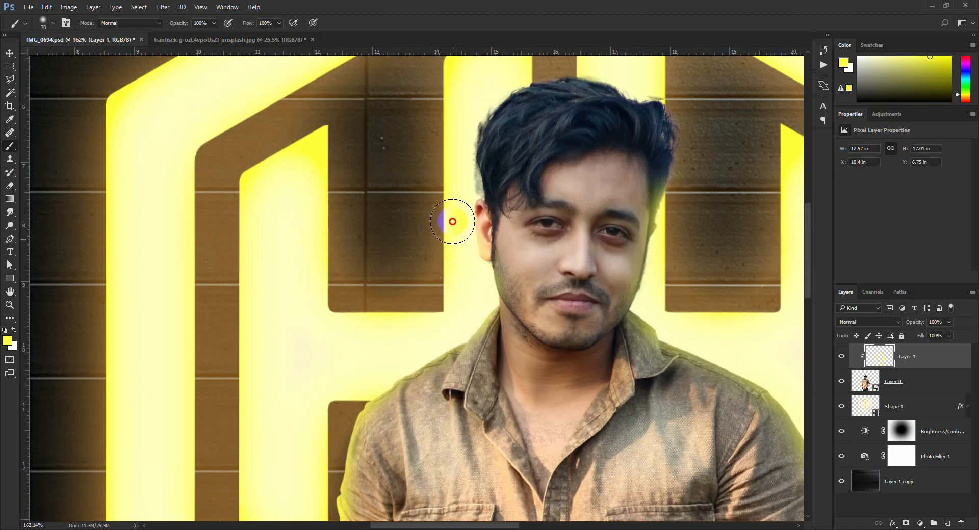
Step: Paint yellow rim light around the man's ear and the outer edge of his hair
{"action": "mouse_move", "coordinate": [454, 188]}
{"action": "left_mouse_down"}
{"action": "mouse_move", "coordinate": [464, 82]}
{"action": "mouse_move", "coordinate": [490, 81]}
{"action": "left_mouse_up"}
{"action": "left_click_drag", "start_coordinate": [496, 87], "coordinate": [443, 184]}
{"action": "mouse_move", "coordinate": [443, 184]}
{"action": "left_mouse_down"}
{"action": "mouse_move", "coordinate": [452, 166]}
{"action": "mouse_move", "coordinate": [537, 153]}
{"action": "mouse_move", "coordinate": [630, 207]}
{"action": "mouse_move", "coordinate": [629, 252]}
{"action": "left_mouse_up"}
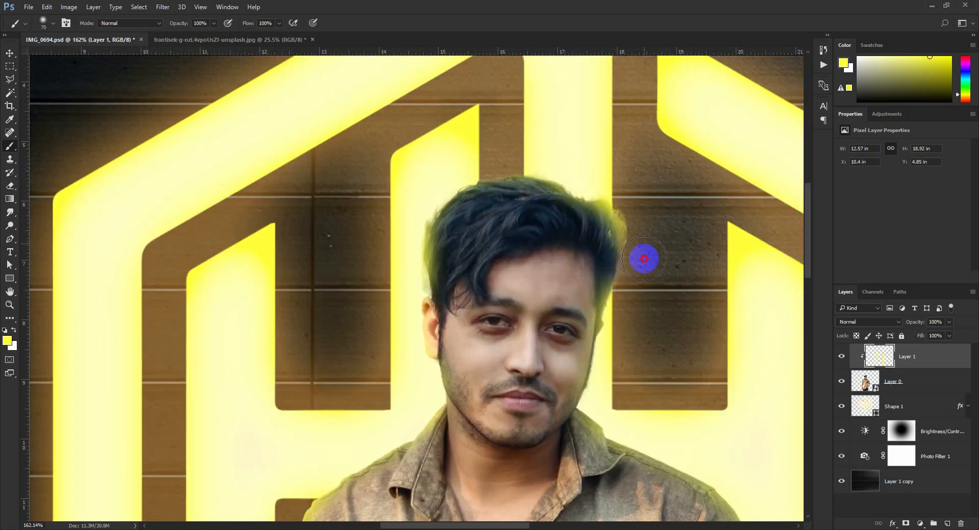
{"action": "scroll", "coordinate": [664, 344], "scroll_direction": "down", "scroll_amount": 2}
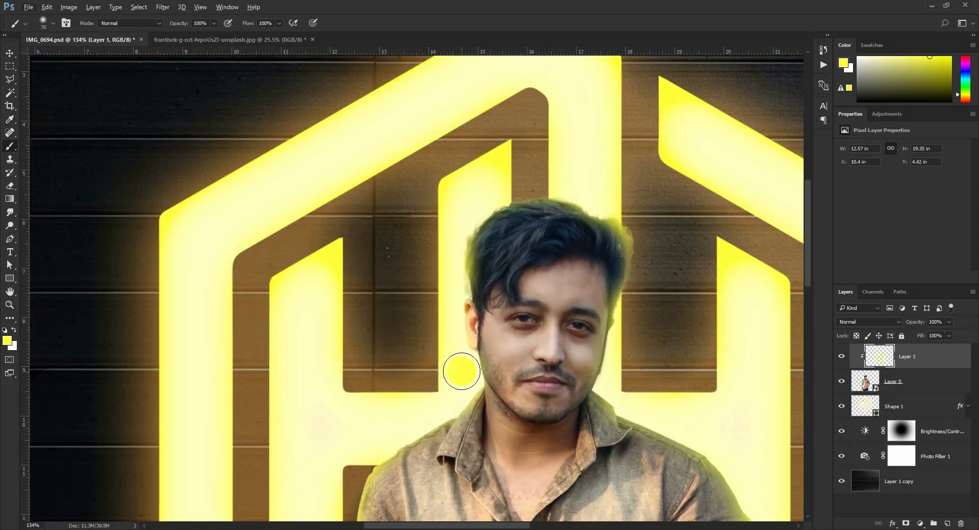
{"action": "left_click_drag", "start_coordinate": [461, 371], "coordinate": [444, 386]}
Step: Paint yellow edges on the left-side trouser leg and glove, using a 15 px brush between the glove and the shirt
{"action": "scroll", "coordinate": [393, 357], "scroll_direction": "down", "scroll_amount": 10}
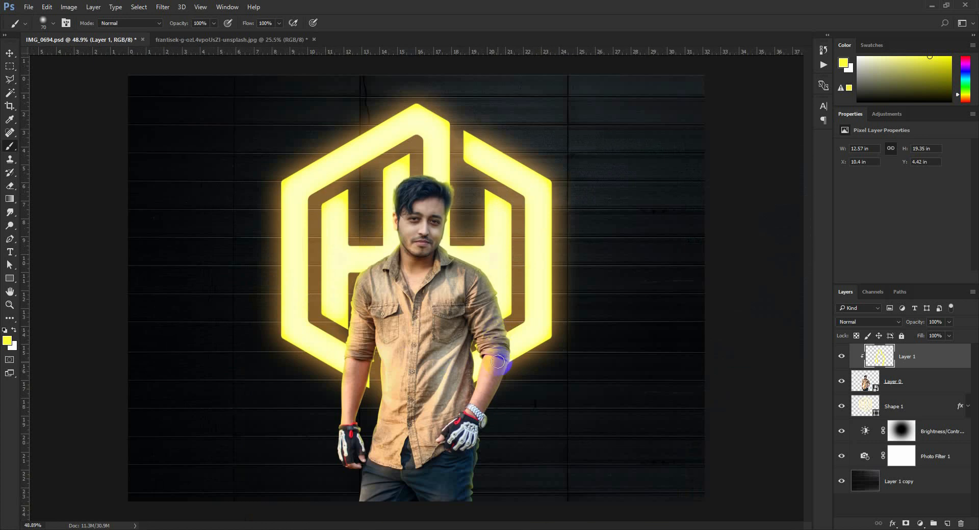
{"action": "scroll", "coordinate": [377, 474], "scroll_direction": "up", "scroll_amount": 10}
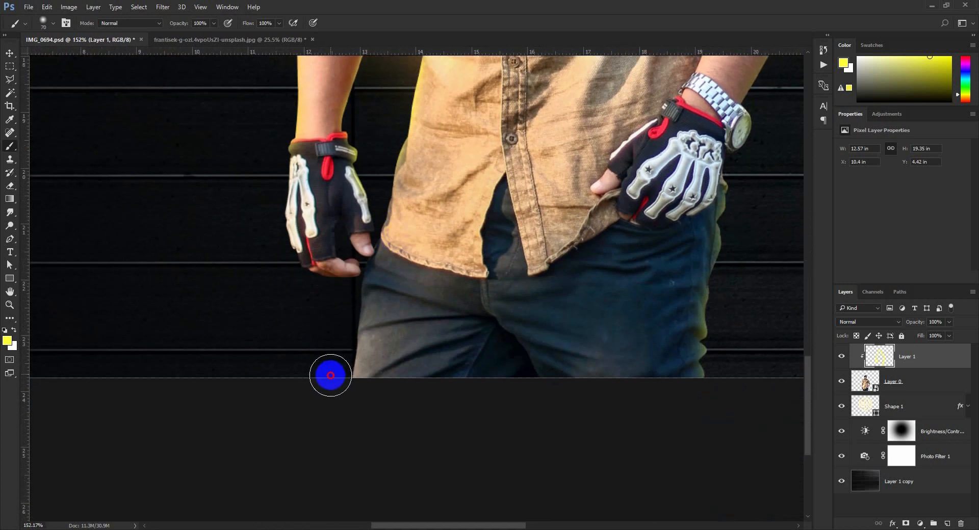
{"action": "mouse_move", "coordinate": [330, 376]}
{"action": "left_mouse_down"}
{"action": "mouse_move", "coordinate": [337, 309]}
{"action": "mouse_move", "coordinate": [310, 302]}
{"action": "mouse_move", "coordinate": [280, 272]}
{"action": "mouse_move", "coordinate": [252, 215]}
{"action": "left_mouse_up"}
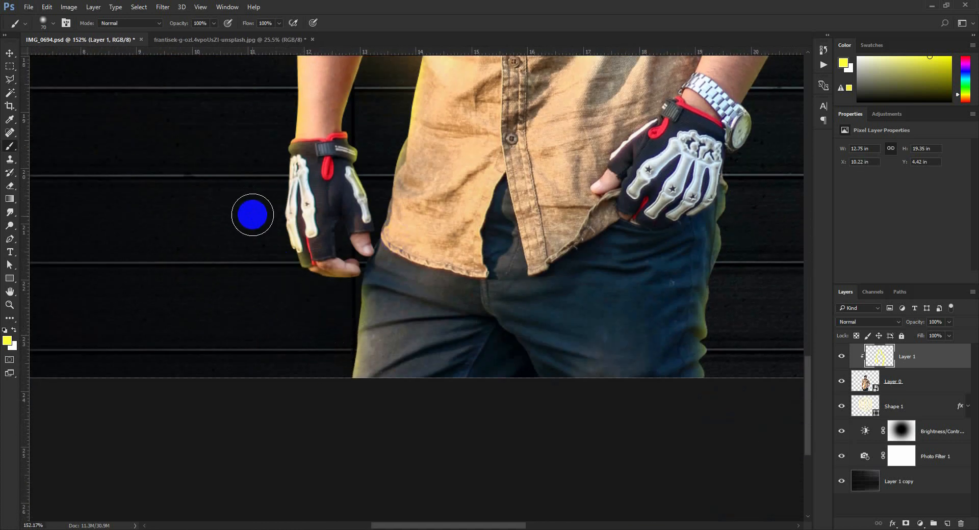
{"action": "left_click_drag", "start_coordinate": [373, 147], "coordinate": [373, 268]}
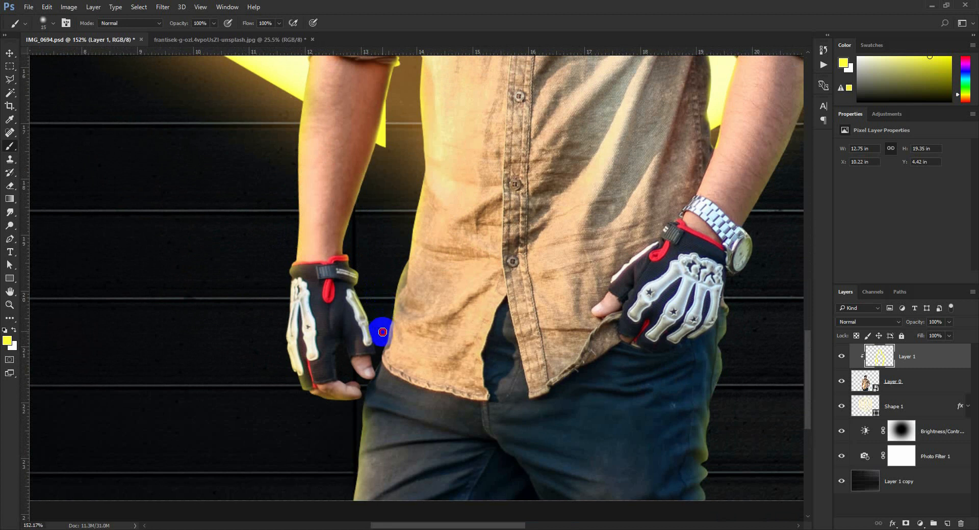
Step: Duplicate the painted yellow rim-light layer, Layer 1
{"action": "scroll", "coordinate": [454, 316], "scroll_direction": "down", "scroll_amount": 10}
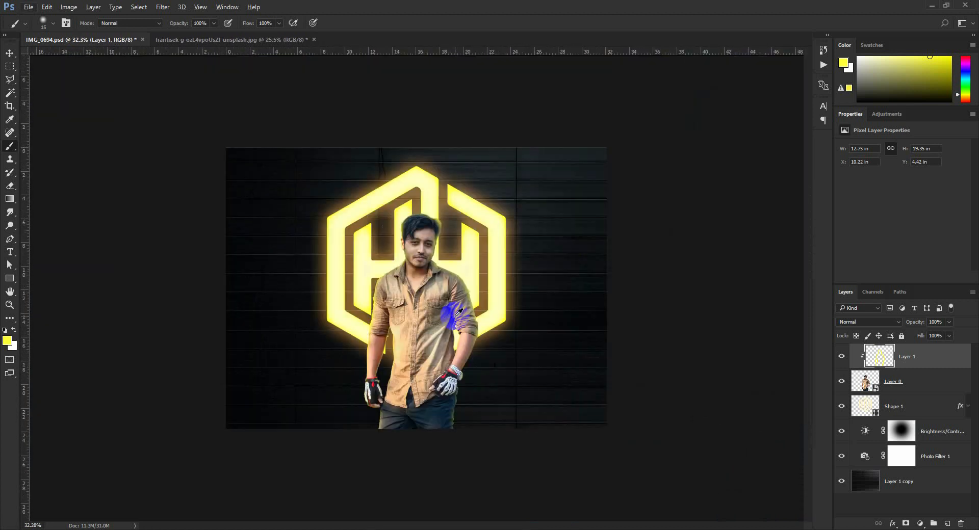
{"action": "scroll", "coordinate": [470, 284], "scroll_direction": "up", "scroll_amount": 2}
{"action": "right_click", "coordinate": [900, 359]}
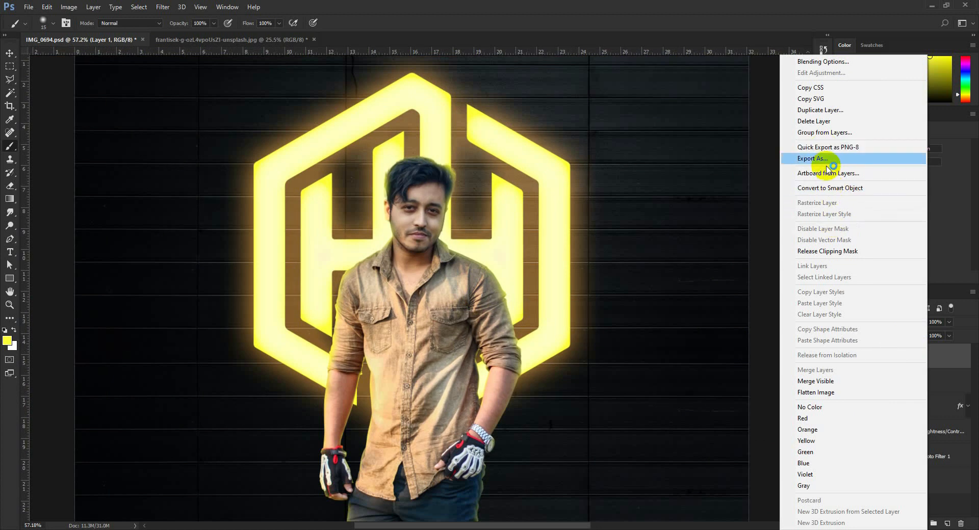
{"action": "left_click", "coordinate": [818, 110]}
{"action": "left_click", "coordinate": [578, 164]}
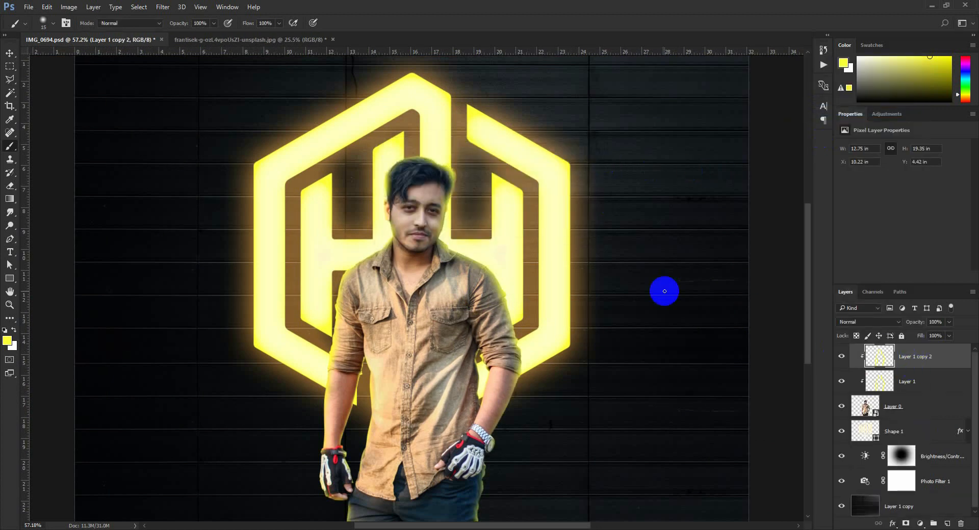
Step: Set the duplicated rim-light layer's blend mode to Color Dodge and hide the original Layer 1
{"action": "left_click", "coordinate": [874, 324]}
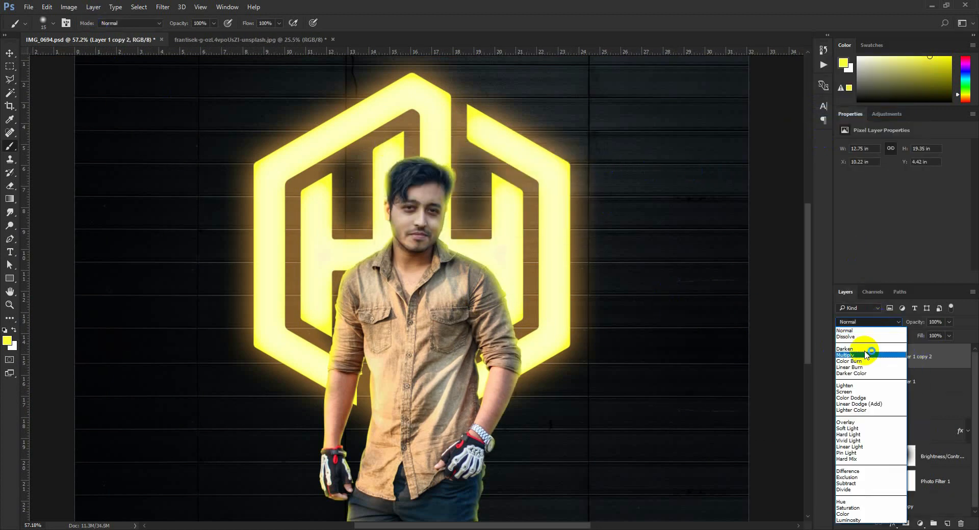
{"action": "left_click", "coordinate": [860, 397]}
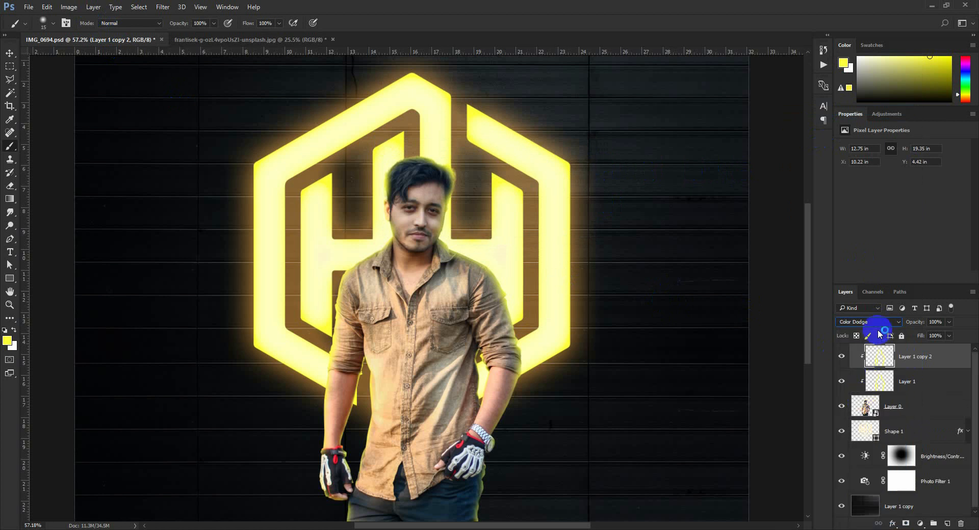
{"action": "left_click", "coordinate": [842, 382]}
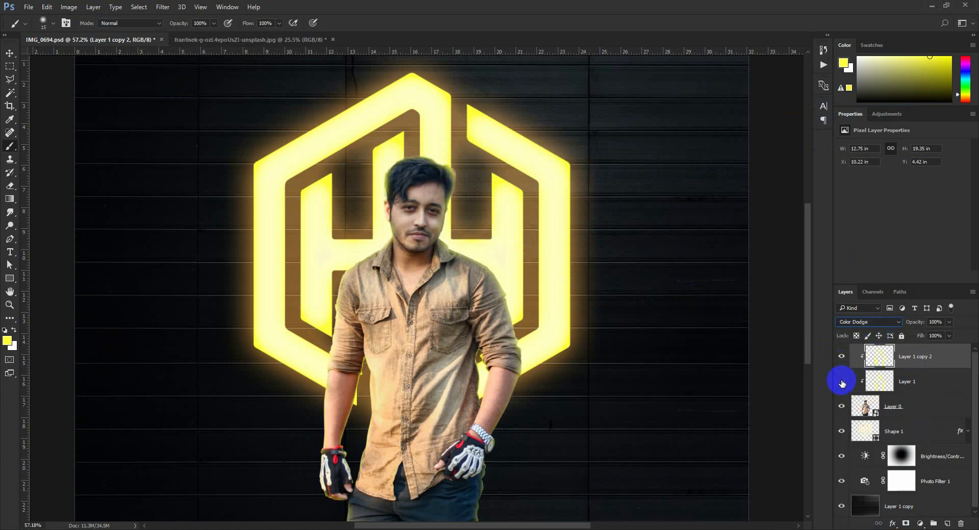
{"action": "left_click", "coordinate": [842, 357]}
{"action": "left_click", "coordinate": [842, 357]}
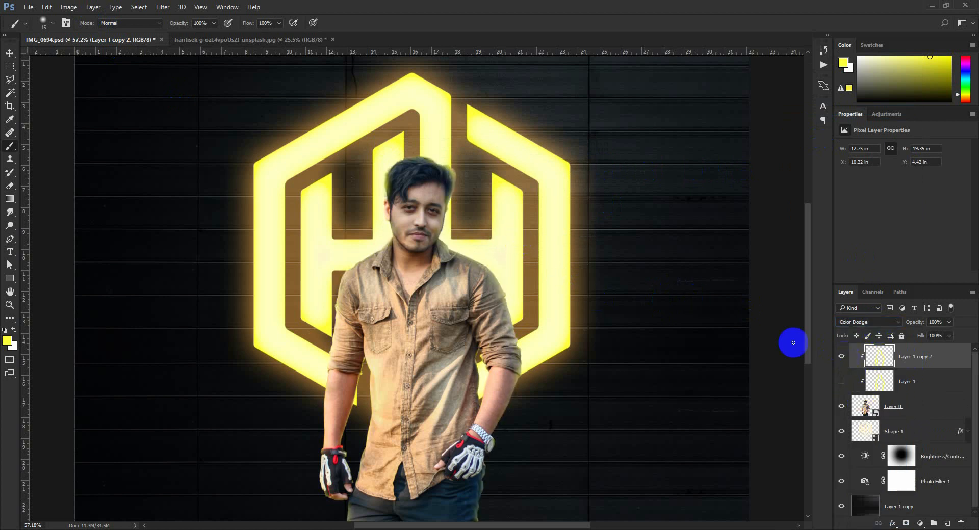
Step: Apply Hue/Saturation to the duplicated rim-light layer with Hue -19 and Saturation +74
{"action": "left_click", "coordinate": [69, 6]}
{"action": "left_click", "coordinate": [99, 34]}
{"action": "left_click", "coordinate": [207, 86]}
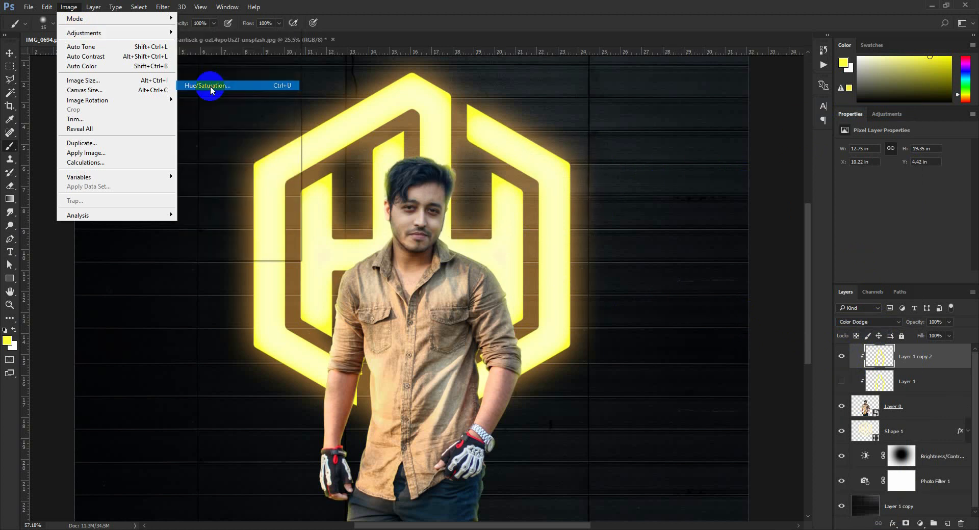
{"action": "mouse_move", "coordinate": [578, 390]}
{"action": "left_mouse_down"}
{"action": "mouse_move", "coordinate": [550, 393]}
{"action": "mouse_move", "coordinate": [591, 390]}
{"action": "mouse_move", "coordinate": [565, 391]}
{"action": "left_mouse_up"}
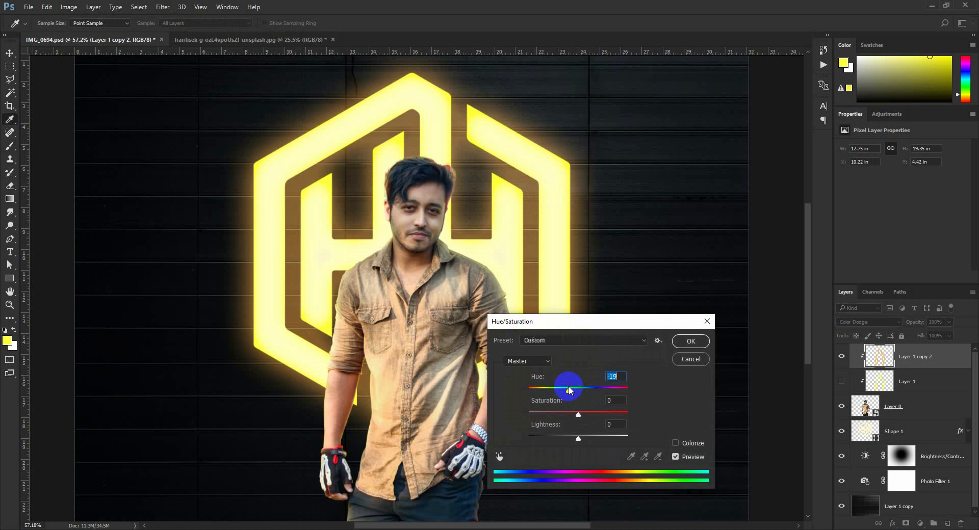
{"action": "left_click_drag", "start_coordinate": [582, 414], "coordinate": [616, 415]}
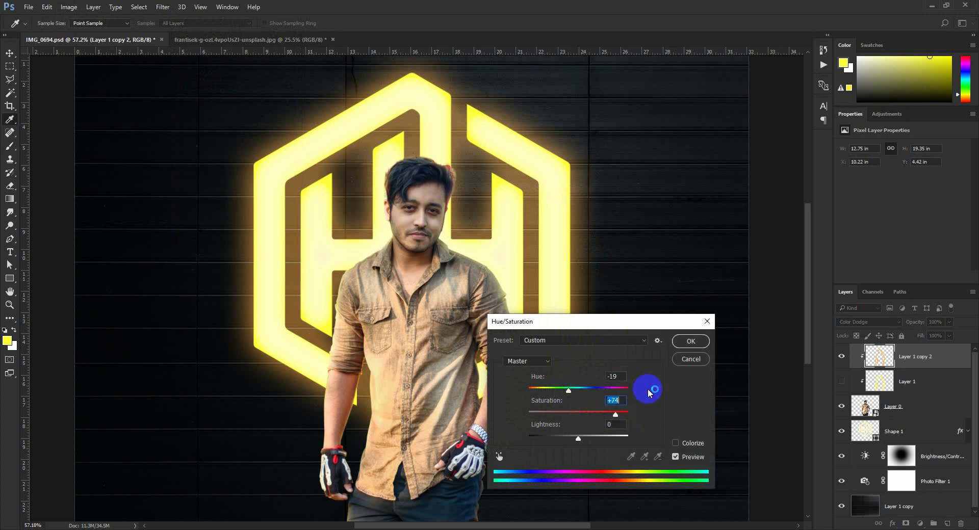
{"action": "left_click", "coordinate": [689, 342]}
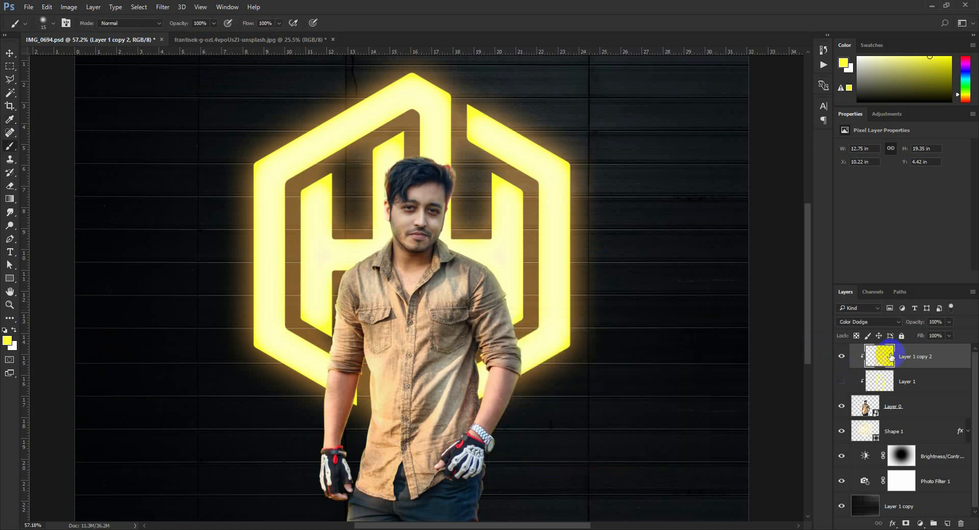
Step: Place the orange rim-light copy beneath Layer 1, show Layer 1 again and set its opacity to 71%
{"action": "left_click_drag", "start_coordinate": [891, 357], "coordinate": [890, 391]}
{"action": "left_click", "coordinate": [841, 356]}
{"action": "left_click", "coordinate": [907, 357]}
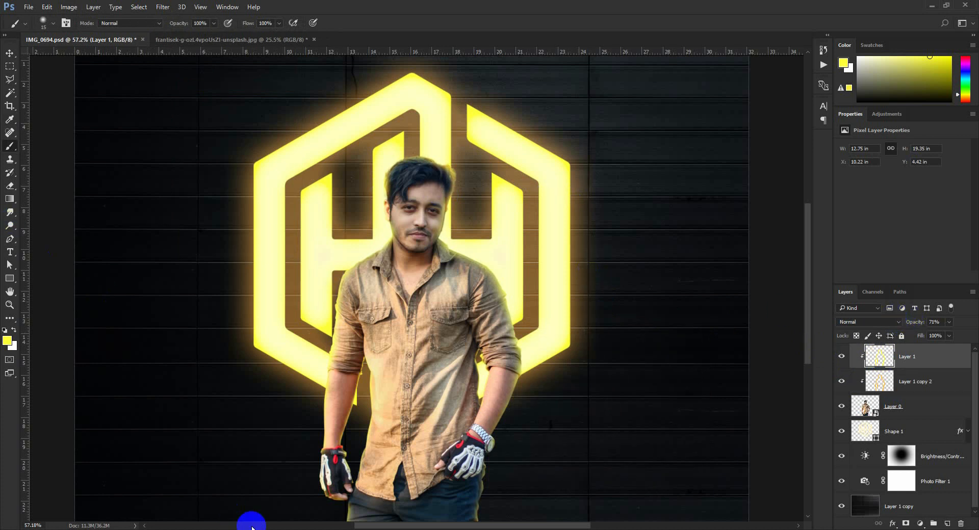
Step: Enlarge the eraser to 300 px and remove Layer 1's yellow light around the man's hair and ear
{"action": "scroll", "coordinate": [443, 179], "scroll_direction": "up", "scroll_amount": 3}
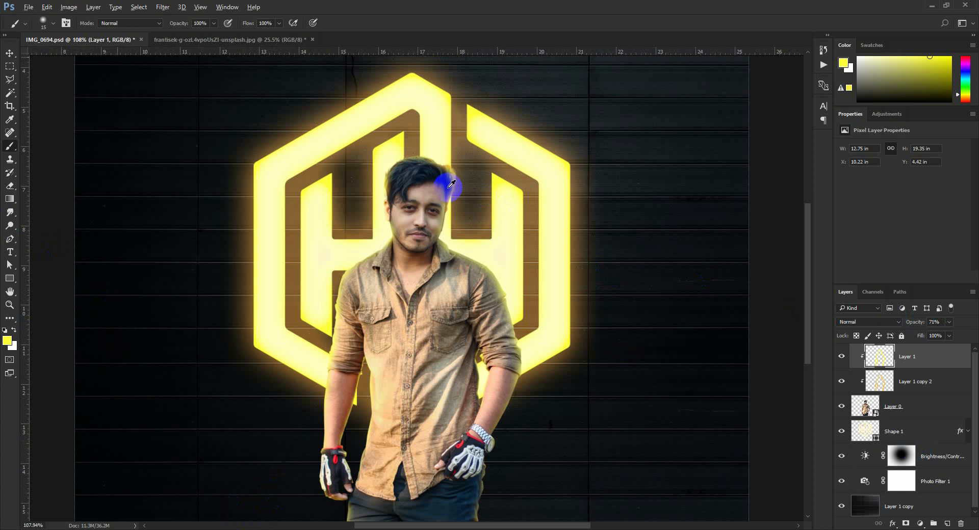
{"action": "left_click", "coordinate": [10, 187]}
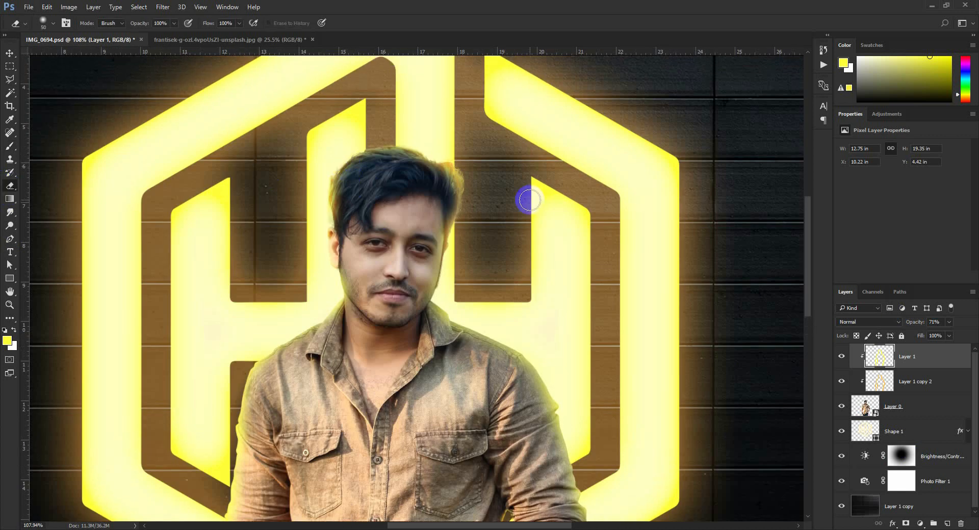
{"action": "key", "text": "bracketright"}
{"action": "key", "text": "bracketright"}
{"action": "key", "text": "bracketright"}
{"action": "key", "text": "bracketright"}
{"action": "key", "text": "bracketright"}
{"action": "key", "text": "bracketright"}
{"action": "key", "text": "bracketright"}
{"action": "key", "text": "bracketright"}
{"action": "key", "text": "bracketright"}
{"action": "key", "text": "bracketright"}
{"action": "key", "text": "bracketright"}
{"action": "key", "text": "bracketright"}
{"action": "key", "text": "bracketright"}
{"action": "mouse_move", "coordinate": [465, 192]}
{"action": "left_mouse_down"}
{"action": "mouse_move", "coordinate": [417, 146]}
{"action": "mouse_move", "coordinate": [323, 160]}
{"action": "mouse_move", "coordinate": [314, 196]}
{"action": "mouse_move", "coordinate": [332, 250]}
{"action": "left_mouse_up"}
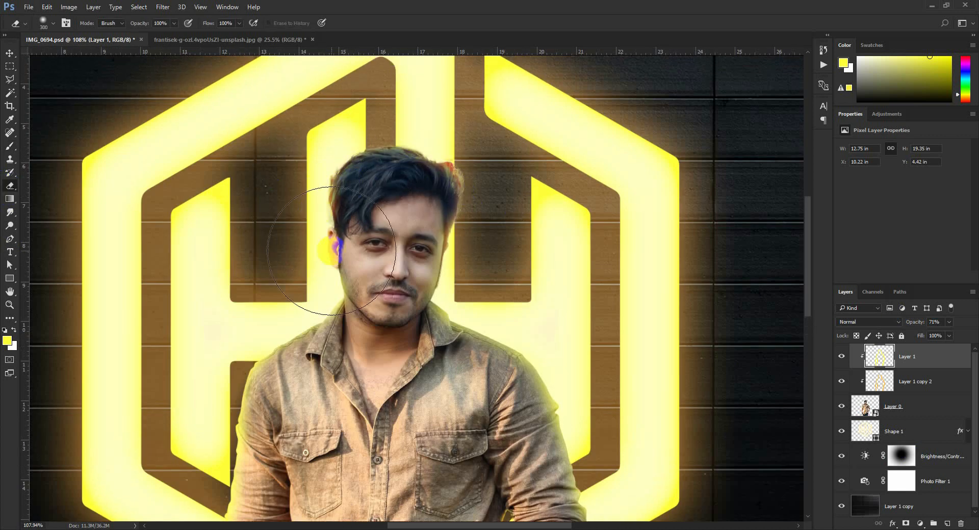
{"action": "left_click", "coordinate": [9, 52]}
{"action": "scroll", "coordinate": [529, 204], "scroll_direction": "down", "scroll_amount": 5}
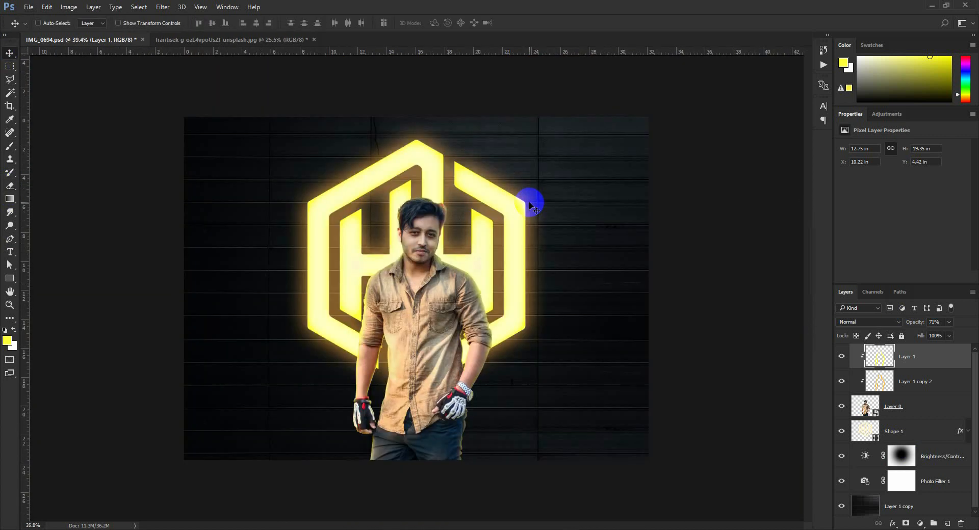
Step: Paste the smoke image above the Brightness/Contrast layer and enlarge it to 18.21 by 10.24 in in the canvas's lower-left corner
{"action": "scroll", "coordinate": [529, 205], "scroll_direction": "up", "scroll_amount": 1}
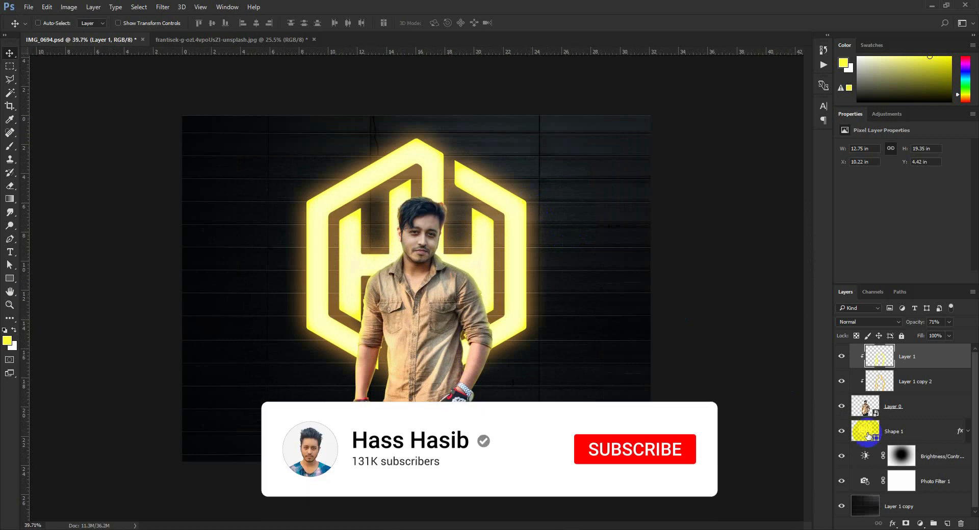
{"action": "scroll", "coordinate": [867, 436], "scroll_direction": "down", "scroll_amount": 1}
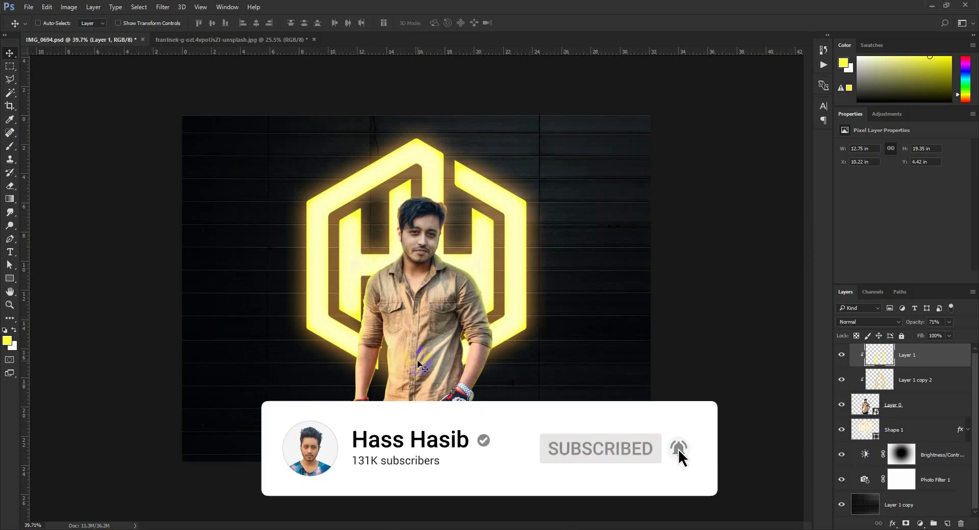
{"action": "scroll", "coordinate": [418, 363], "scroll_direction": "down", "scroll_amount": 1}
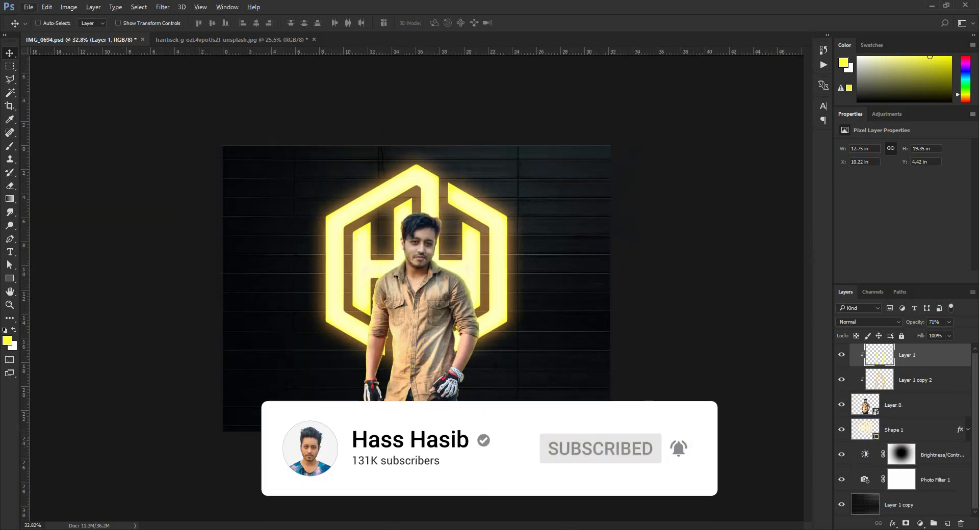
{"action": "left_click", "coordinate": [941, 453]}
{"action": "key", "text": "ctrl+v"}
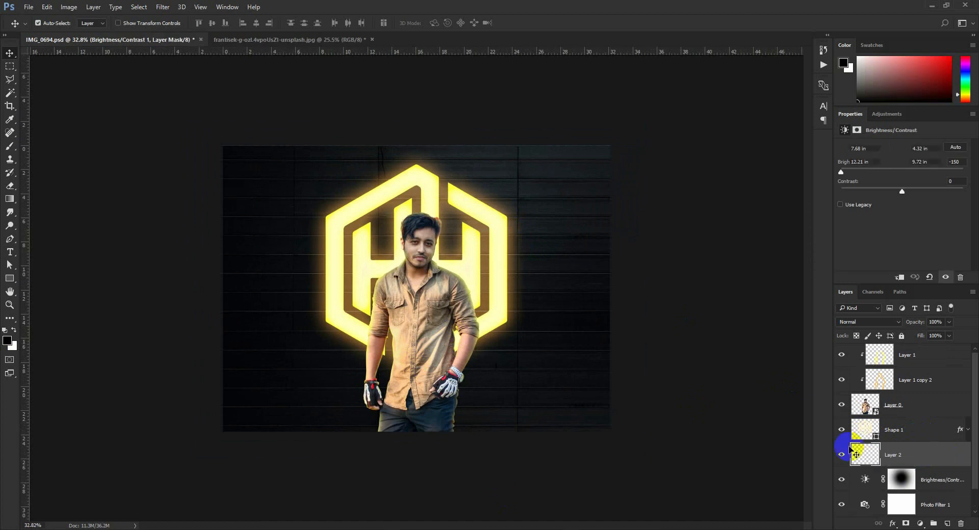
{"action": "left_click_drag", "start_coordinate": [479, 350], "coordinate": [358, 437]}
{"action": "key", "text": "ctrl+t"}
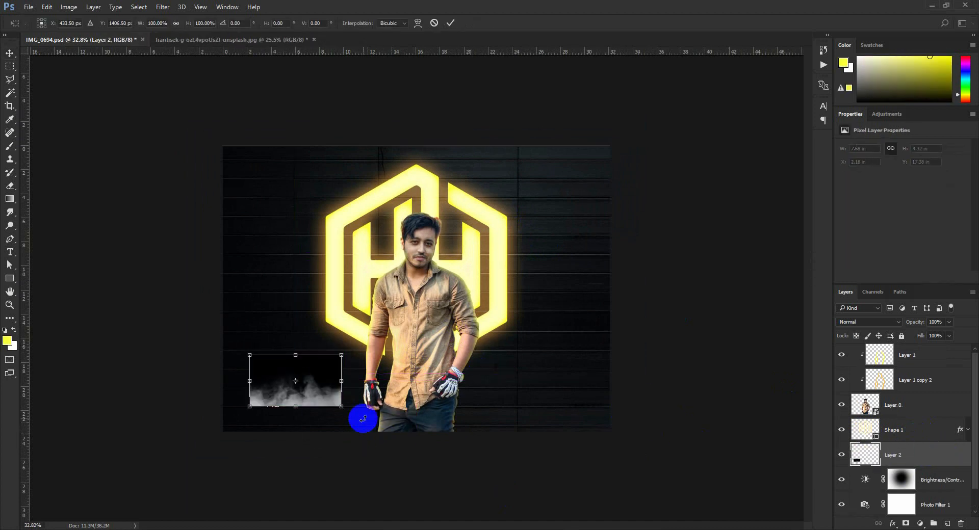
{"action": "left_click_drag", "start_coordinate": [341, 355], "coordinate": [405, 317]}
{"action": "left_click_drag", "start_coordinate": [372, 360], "coordinate": [406, 366]}
{"action": "key", "text": "Return"}
Step: Set the smoke layer's blend mode to Screen and place a duplicate of it along the canvas's lower-right side
{"action": "left_click", "coordinate": [868, 322]}
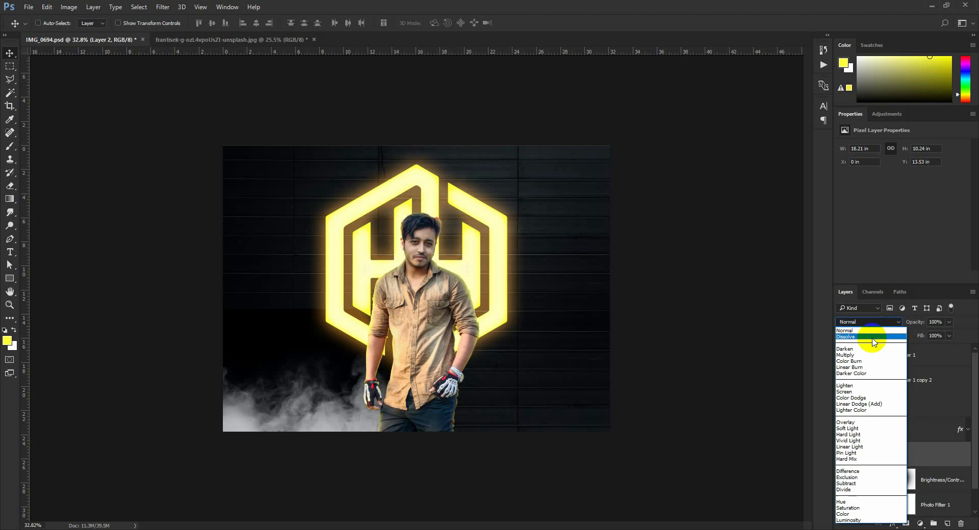
{"action": "left_click", "coordinate": [856, 399]}
{"action": "left_click_drag", "start_coordinate": [378, 408], "coordinate": [551, 400]}
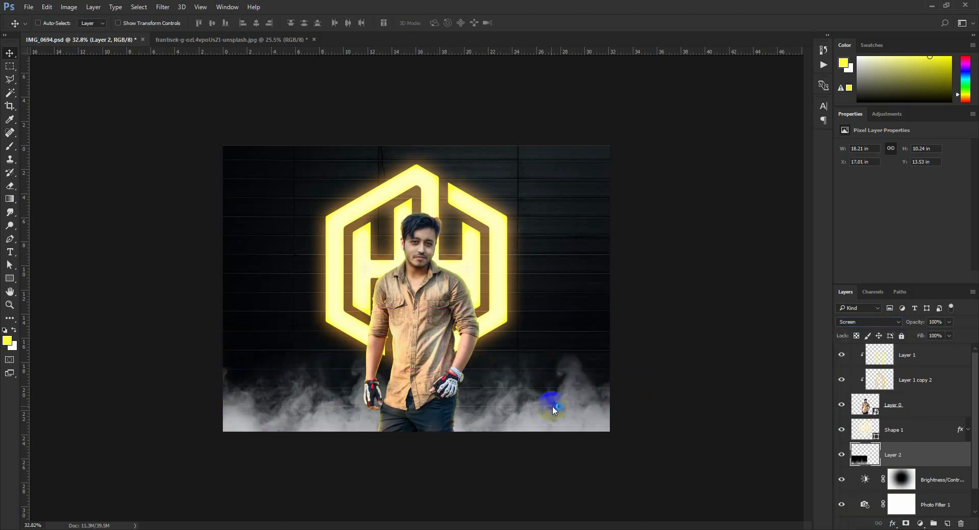
Step: Merge the two smoke layers into one and set the merged layer's blend mode to Screen
{"action": "left_click", "coordinate": [921, 477], "text": "ctrl"}
{"action": "key", "text": "ctrl+e"}
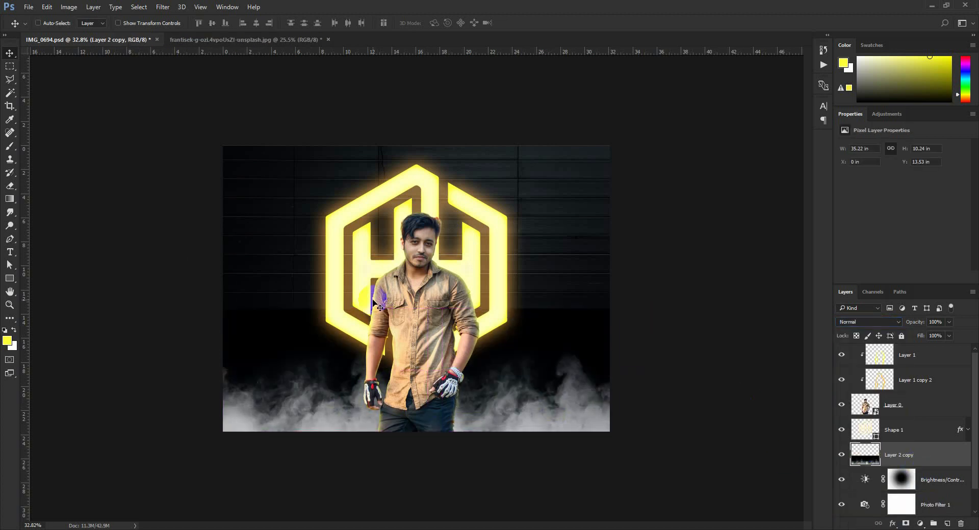
{"action": "left_click", "coordinate": [868, 321]}
{"action": "left_click", "coordinate": [856, 399]}
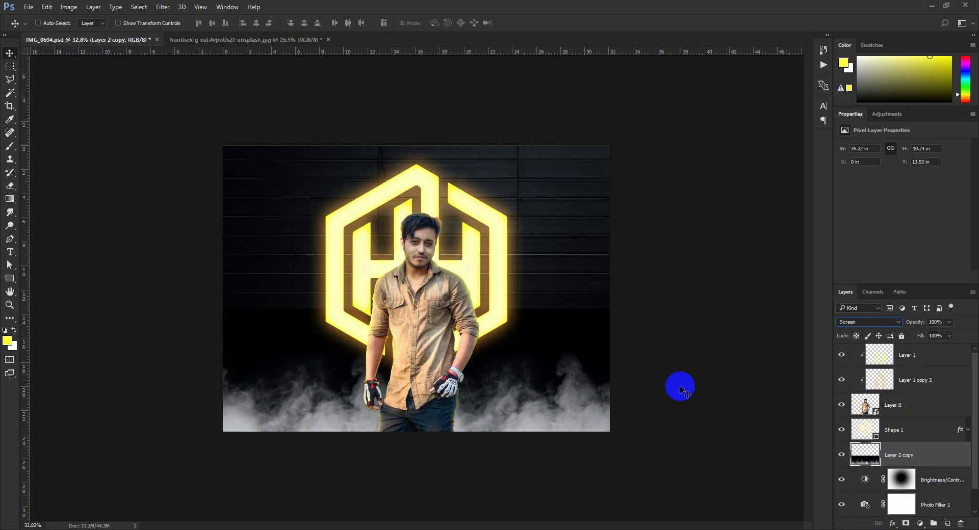
Step: Scale the merged smoke up to about 51.6 by 16.44 in so it rises higher behind the man
{"action": "key", "text": "ctrl+t"}
{"action": "left_click_drag", "start_coordinate": [653, 314], "coordinate": [734, 234]}
{"action": "mouse_move", "coordinate": [574, 341]}
{"action": "left_mouse_down"}
{"action": "mouse_move", "coordinate": [574, 312]}
{"action": "mouse_move", "coordinate": [566, 331]}
{"action": "left_mouse_up"}
{"action": "left_click_drag", "start_coordinate": [435, 259], "coordinate": [434, 242]}
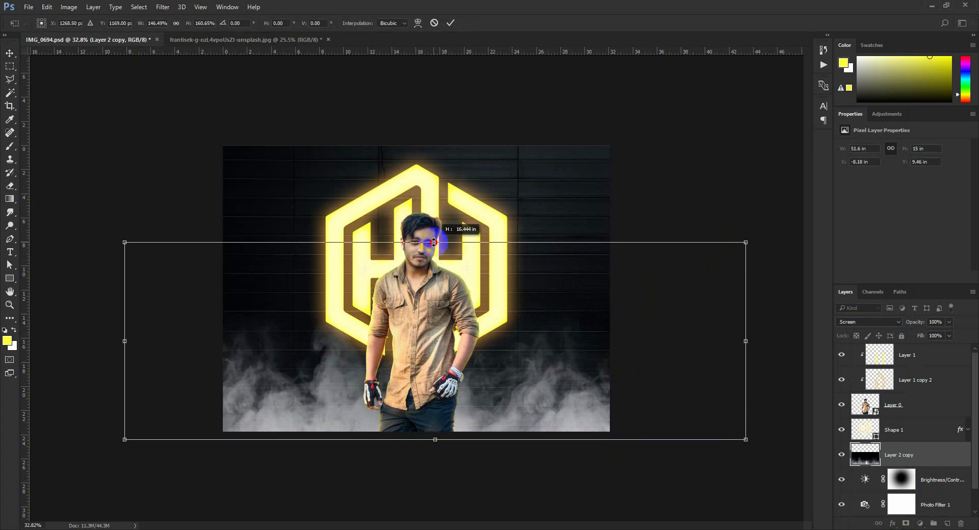
{"action": "key", "text": "Return"}
Step: Tint the smoke's shadows yellow-orange using Color Balance levels of +12, 0 and -36
{"action": "left_click", "coordinate": [74, 10]}
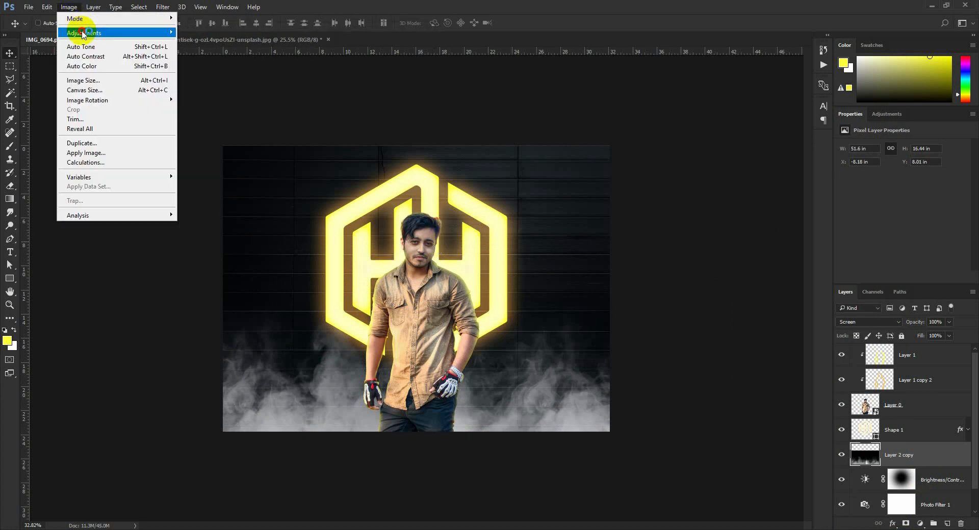
{"action": "mouse_move", "coordinate": [86, 29]}
{"action": "left_click", "coordinate": [203, 88]}
{"action": "left_click_drag", "start_coordinate": [234, 256], "coordinate": [205, 256]}
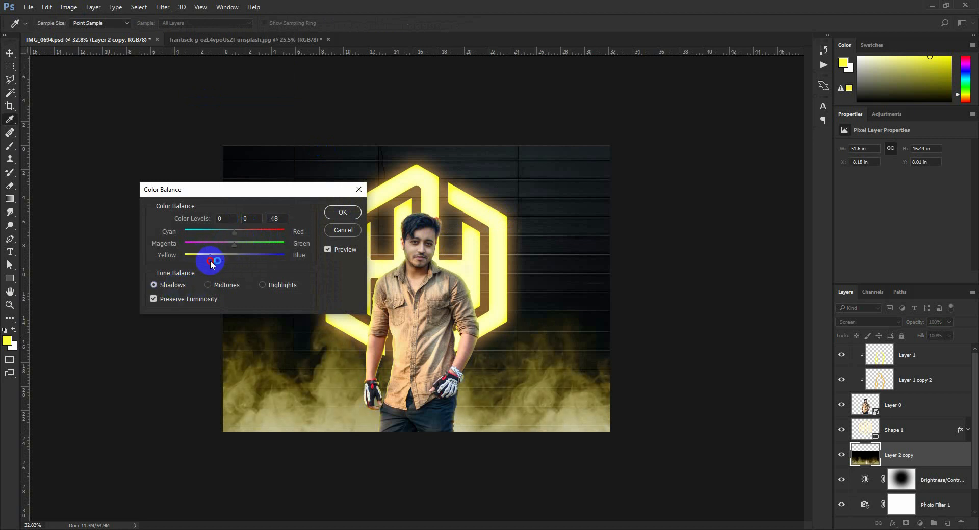
{"action": "left_click_drag", "start_coordinate": [233, 232], "coordinate": [242, 234]}
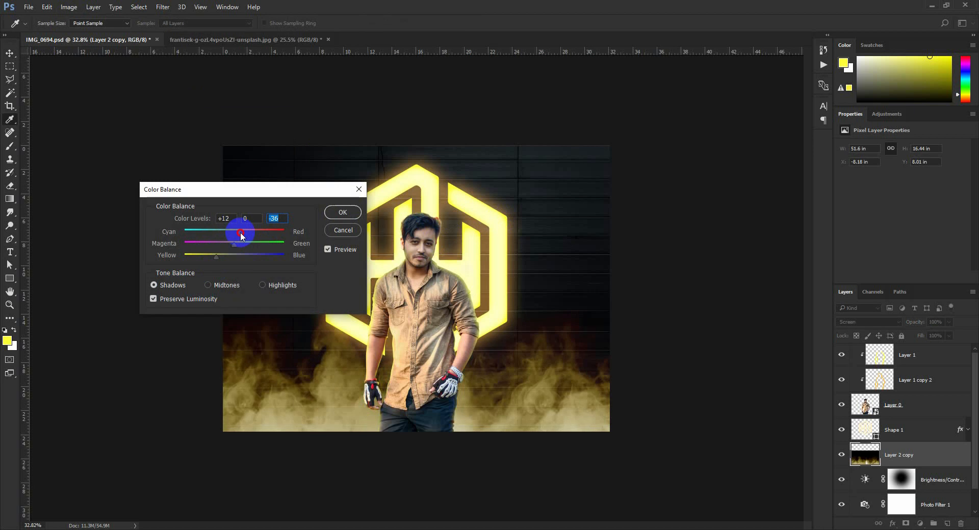
{"action": "left_click", "coordinate": [339, 212]}
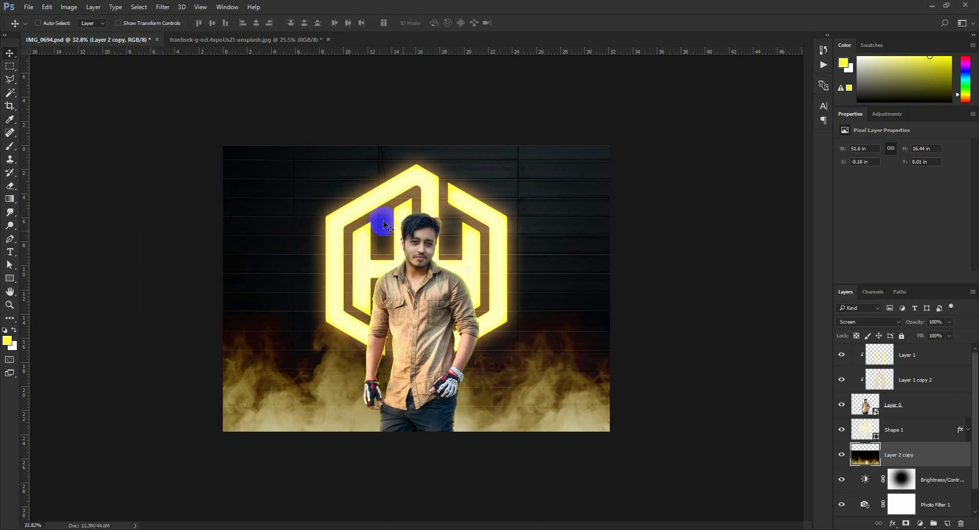
{"action": "scroll", "coordinate": [451, 273], "scroll_direction": "up", "scroll_amount": 1}
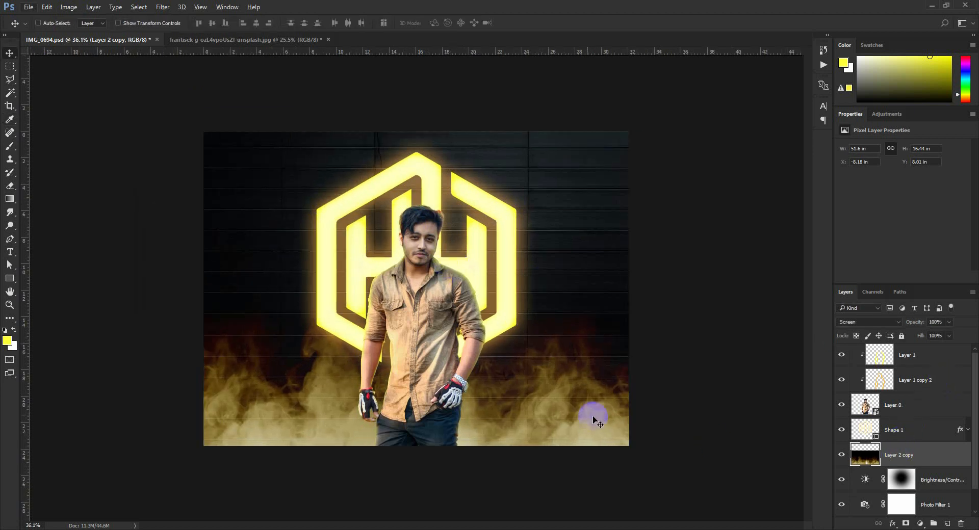
Step: Create a new blank document, paste the original smoke image into it and shift the image upward
{"action": "left_click", "coordinate": [29, 7]}
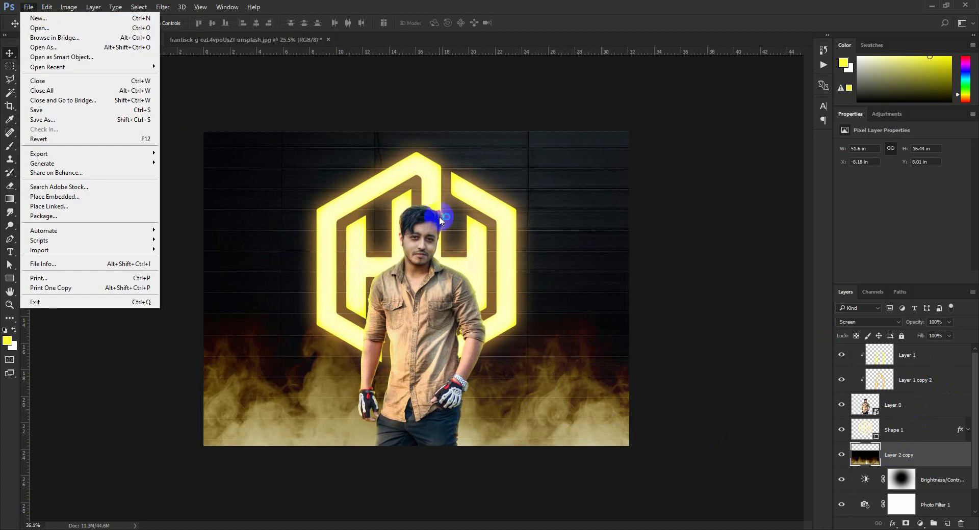
{"action": "left_click", "coordinate": [57, 21]}
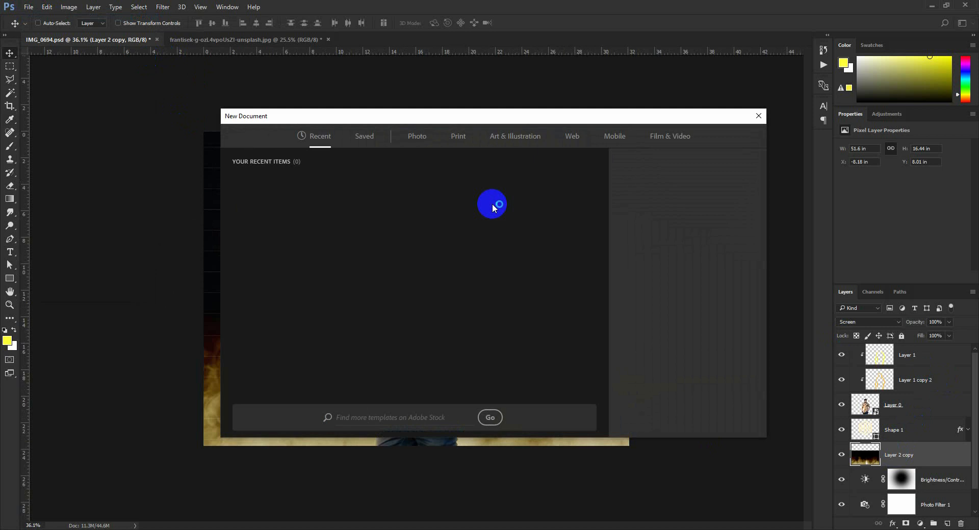
{"action": "left_click", "coordinate": [737, 418]}
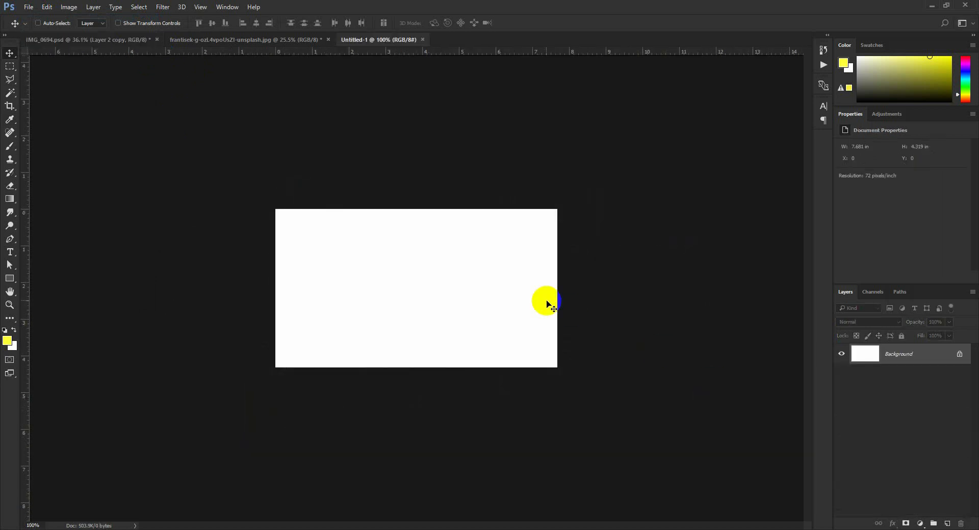
{"action": "key", "text": "ctrl+v"}
{"action": "left_click_drag", "start_coordinate": [544, 299], "coordinate": [502, 269]}
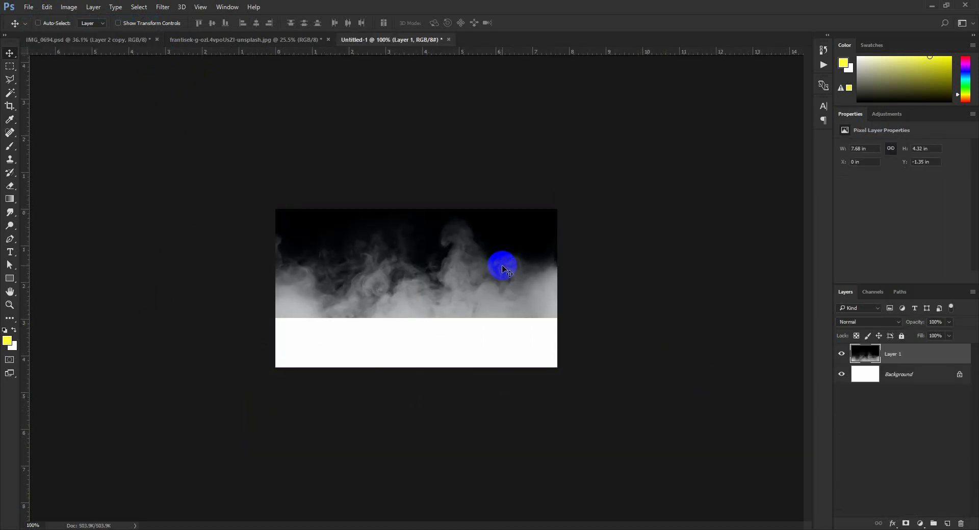
Step: Duplicate the smoke layer, flip the copy vertically and move it below the original so the smoke mirrors along its lower edge
{"action": "key", "text": "ctrl+j"}
{"action": "key", "text": "ctrl+t"}
{"action": "right_click", "coordinate": [497, 273]}
{"action": "left_click", "coordinate": [542, 444]}
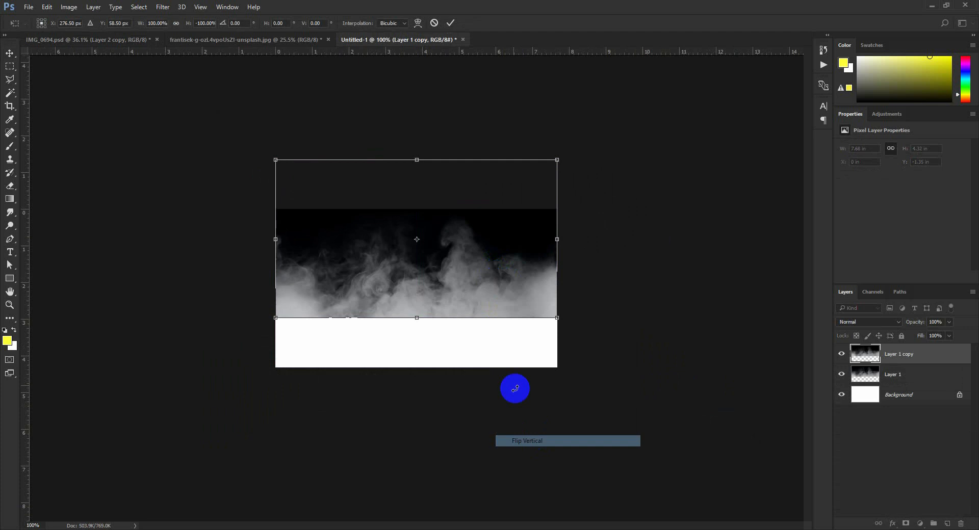
{"action": "left_click_drag", "start_coordinate": [465, 295], "coordinate": [462, 392]}
{"action": "key", "text": "Return"}
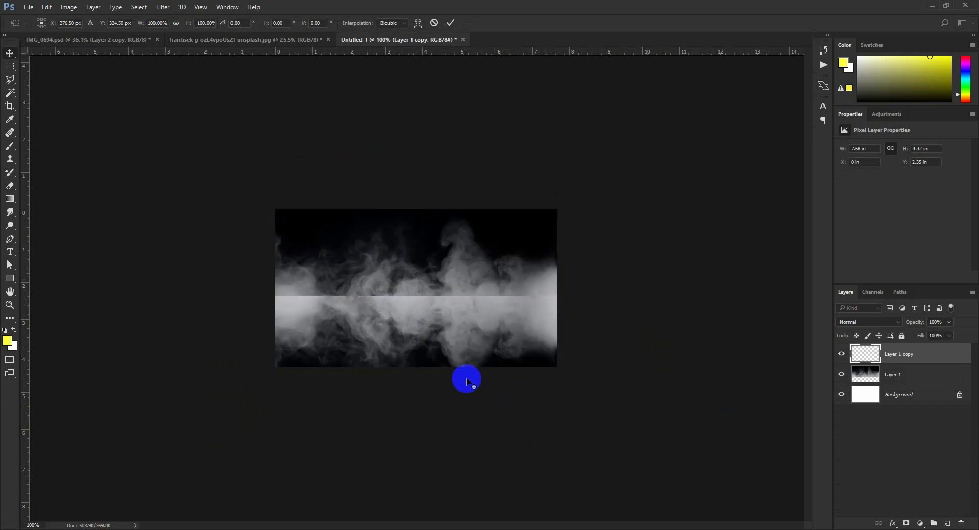
{"action": "left_click_drag", "start_coordinate": [461, 325], "coordinate": [460, 347]}
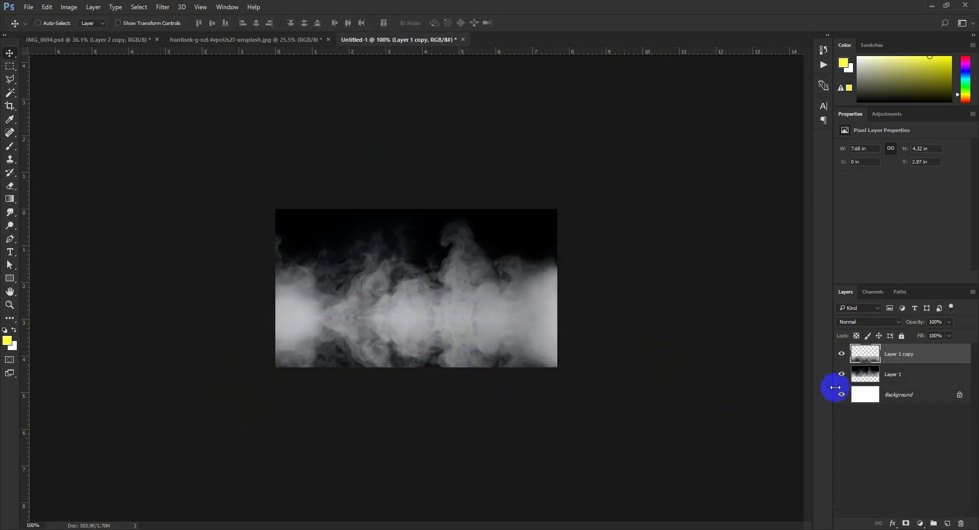
Step: Scale both smoke layers down together to about 71% width and 53% height and centre them on the canvas
{"action": "left_click", "coordinate": [865, 375], "text": "shift"}
{"action": "left_click_drag", "start_coordinate": [508, 374], "coordinate": [508, 355]}
{"action": "key", "text": "ctrl+t"}
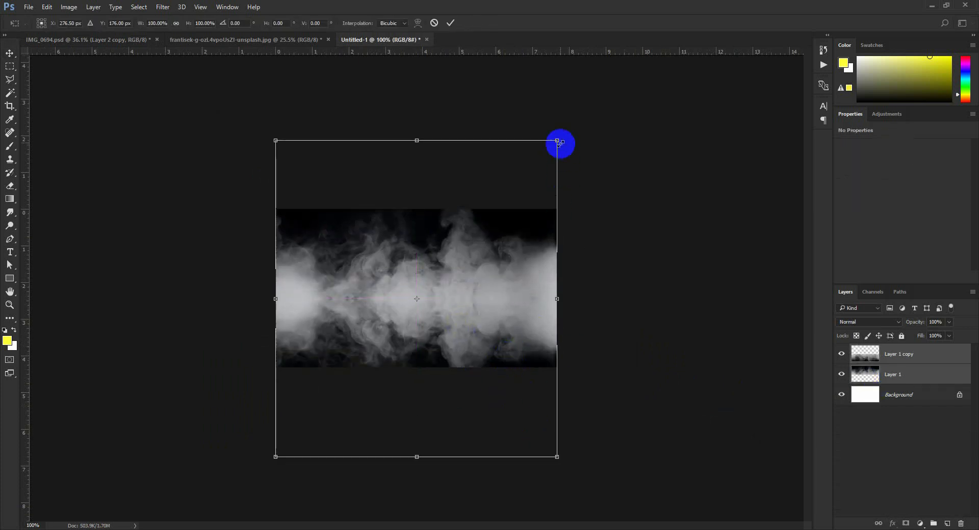
{"action": "left_click_drag", "start_coordinate": [558, 142], "coordinate": [544, 201]}
{"action": "left_click_drag", "start_coordinate": [417, 185], "coordinate": [416, 216]}
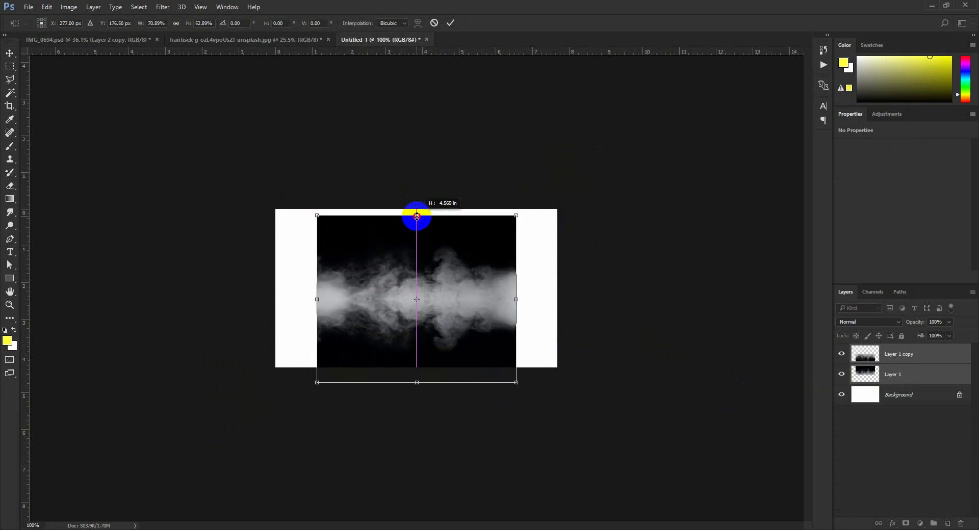
{"action": "key", "text": "Return"}
{"action": "left_click_drag", "start_coordinate": [470, 294], "coordinate": [472, 287]}
Step: Reset the foreground colour to black and fill the Background layer with it
{"action": "left_click", "coordinate": [871, 394]}
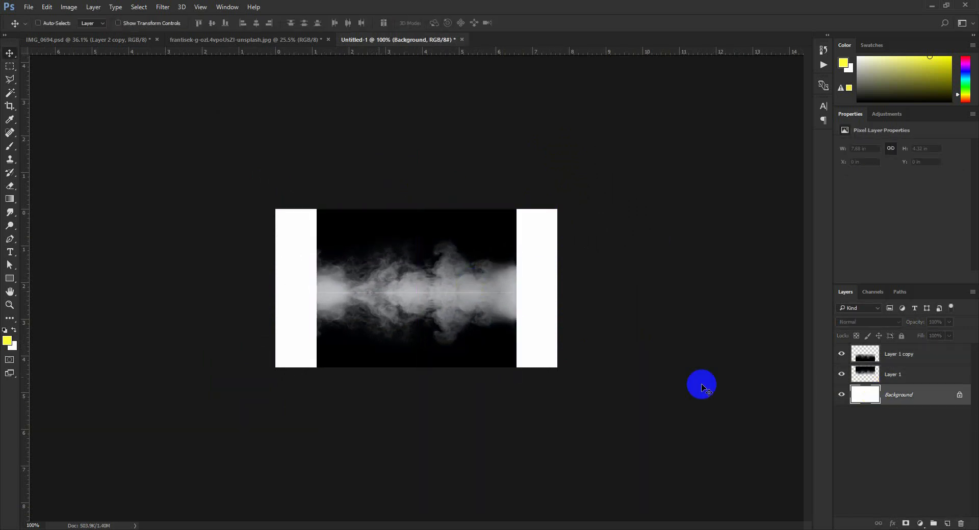
{"action": "left_click", "coordinate": [4, 331]}
{"action": "key", "text": "alt+BackSpace"}
{"action": "scroll", "coordinate": [502, 348], "scroll_direction": "up", "scroll_amount": 5}
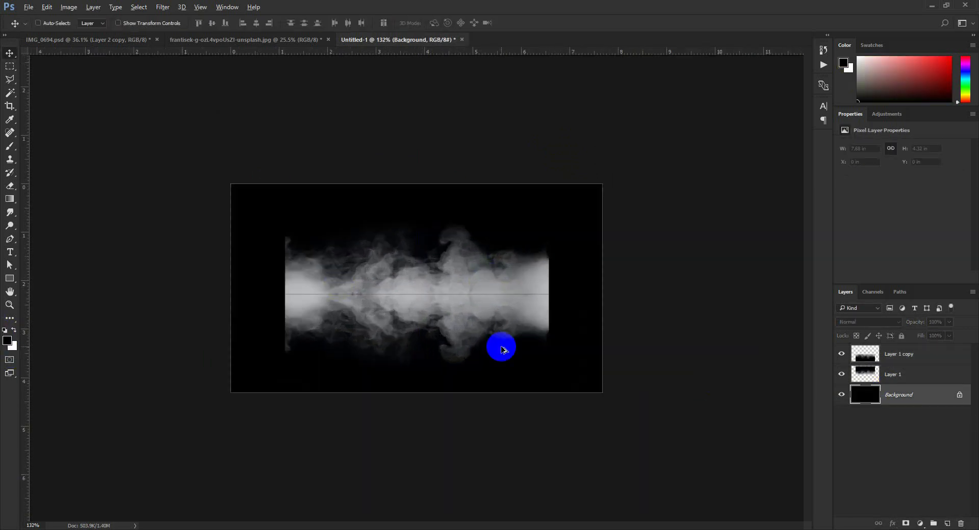
Step: Nudge Layer 1 against its mirrored copy, and widen both smoke layers to about 141% to span the full canvas
{"action": "left_click", "coordinate": [892, 380]}
{"action": "left_click_drag", "start_coordinate": [710, 328], "coordinate": [712, 330]}
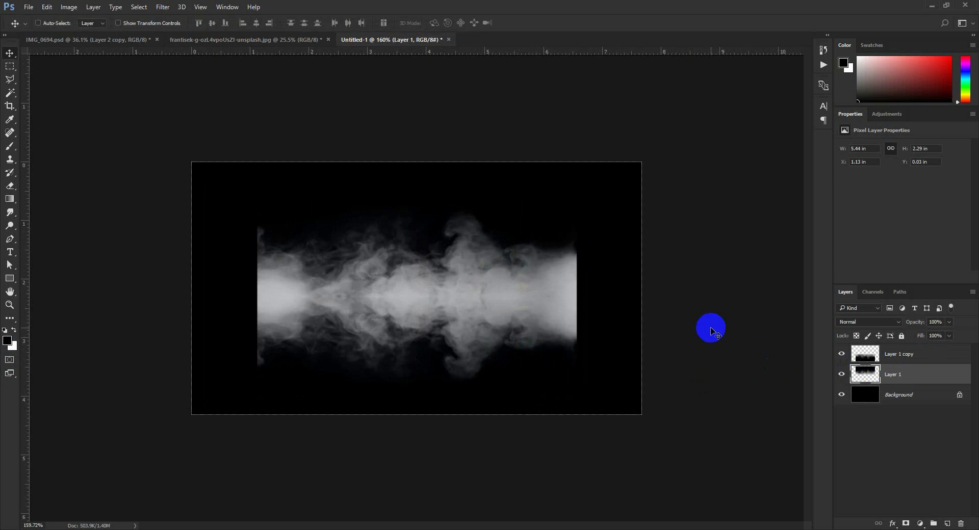
{"action": "left_click", "coordinate": [866, 354], "text": "shift"}
{"action": "key", "text": "ctrl+t"}
{"action": "left_click_drag", "start_coordinate": [587, 301], "coordinate": [644, 299]}
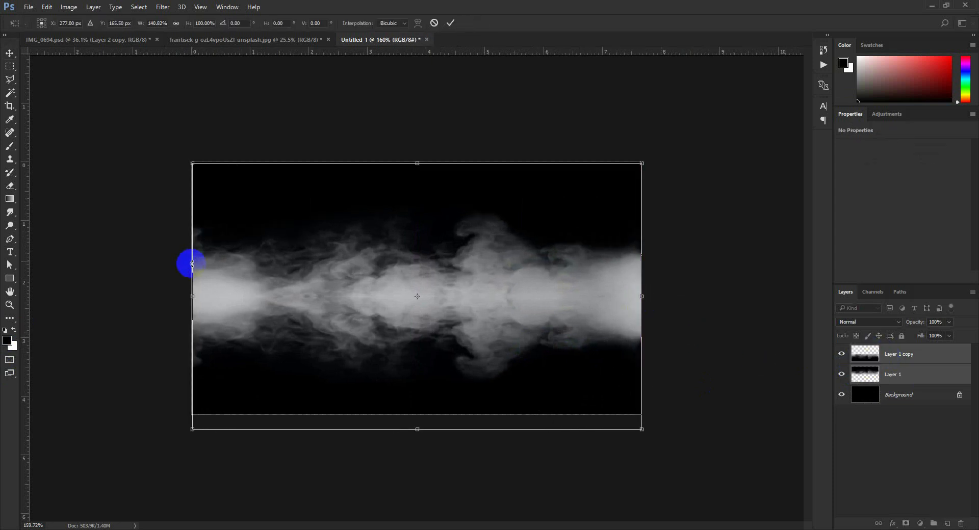
{"action": "left_click_drag", "start_coordinate": [193, 298], "coordinate": [192, 299]}
{"action": "key", "text": "Return"}
Step: Merge the two mirrored smoke layers into one layer
{"action": "left_click", "coordinate": [70, 7]}
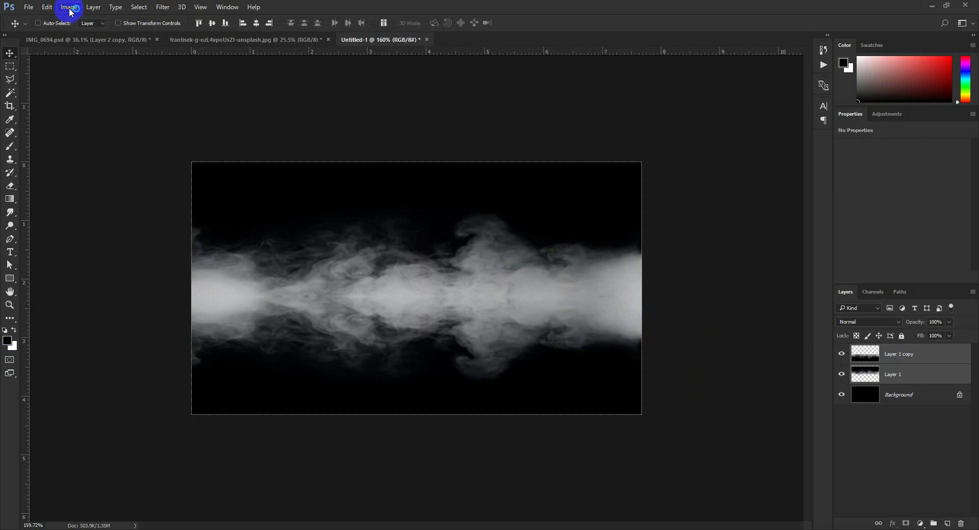
{"action": "mouse_move", "coordinate": [47, 6]}
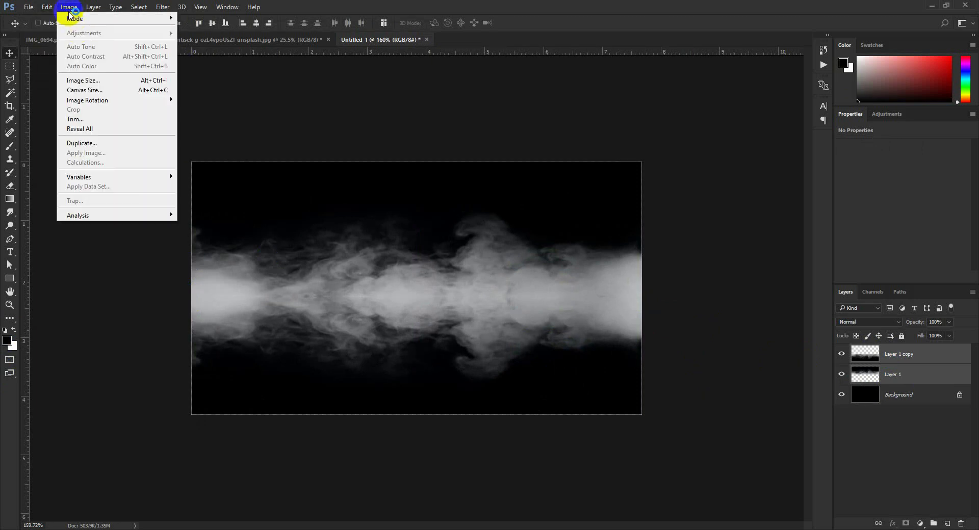
{"action": "left_click", "coordinate": [678, 290]}
{"action": "key", "text": "ctrl+e"}
Step: Increase the merged smoke's contrast with Levels, setting the white input to 203 and raising the black input slightly
{"action": "left_click", "coordinate": [47, 7]}
{"action": "mouse_move", "coordinate": [68, 7]}
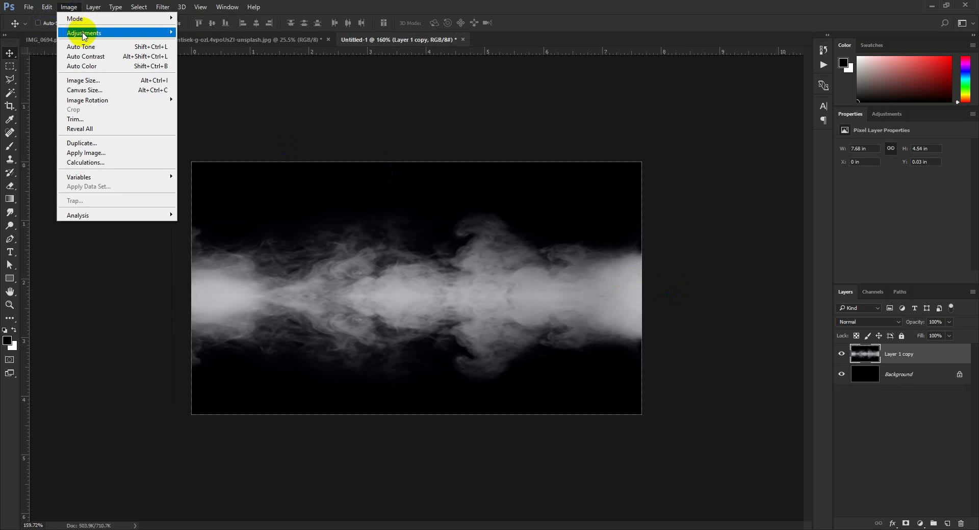
{"action": "mouse_move", "coordinate": [102, 30]}
{"action": "left_click", "coordinate": [189, 44]}
{"action": "left_click_drag", "start_coordinate": [584, 241], "coordinate": [586, 237]}
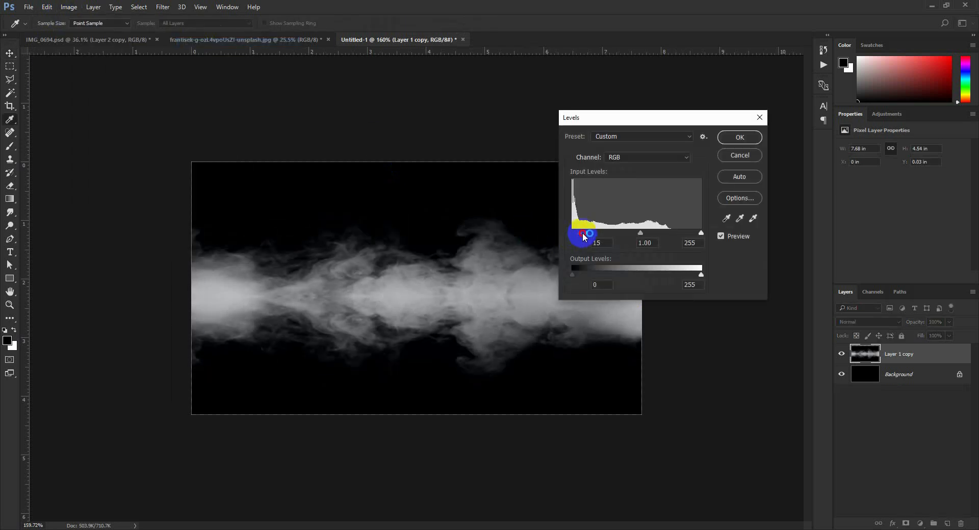
{"action": "left_click_drag", "start_coordinate": [700, 233], "coordinate": [676, 236]}
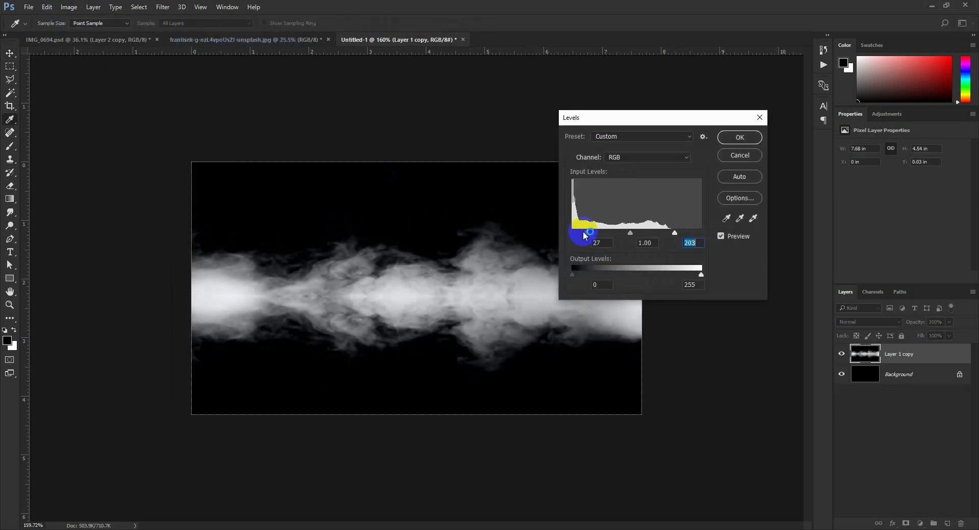
{"action": "left_click_drag", "start_coordinate": [585, 234], "coordinate": [576, 235]}
{"action": "key", "text": "Return"}
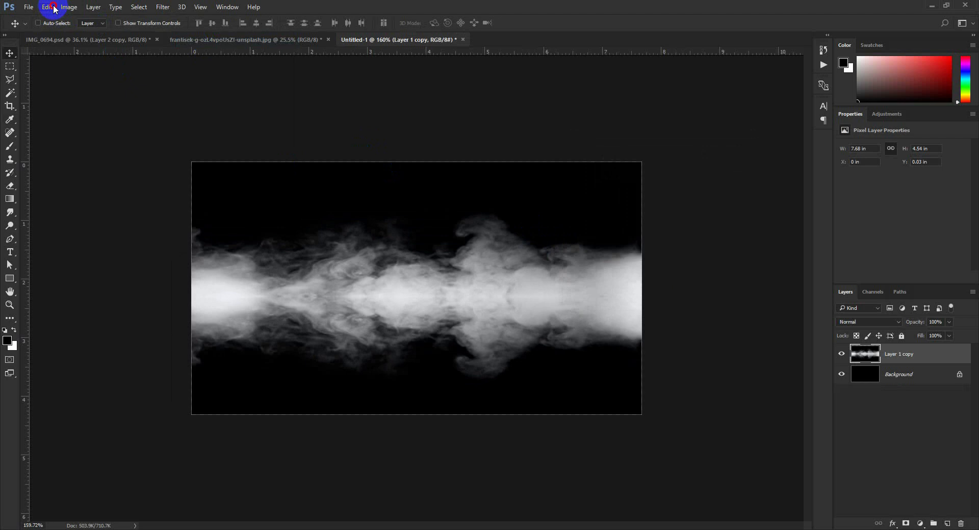
{"action": "left_click", "coordinate": [47, 7]}
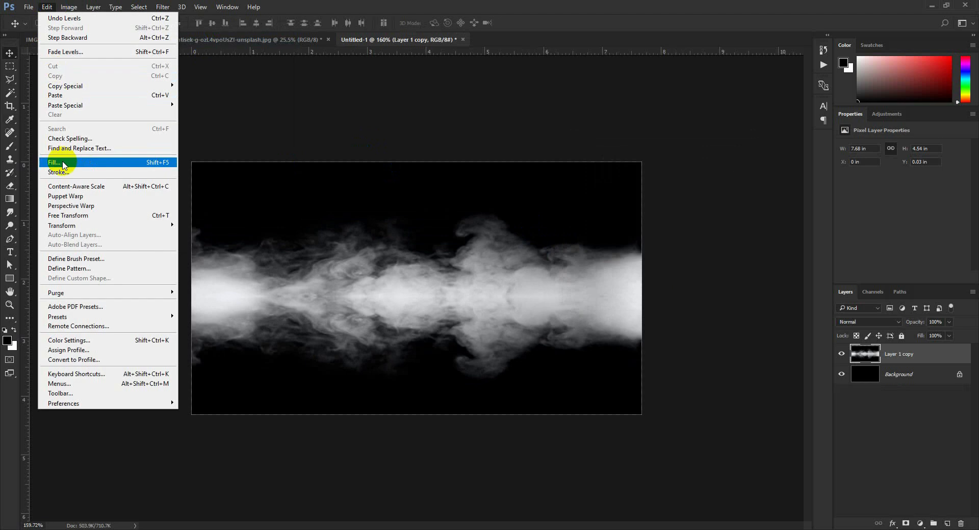
{"action": "left_click", "coordinate": [75, 259]}
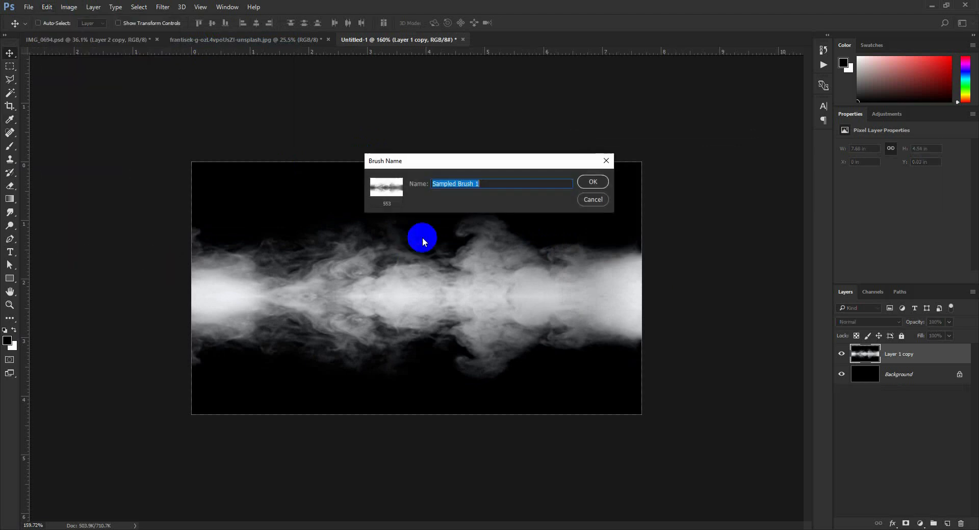
{"action": "left_click", "coordinate": [592, 199]}
Step: Invert the smoke to dark on white and crop the canvas height to about 4.01 in, trimming the upper and lower edges
{"action": "key", "text": "ctrl+i"}
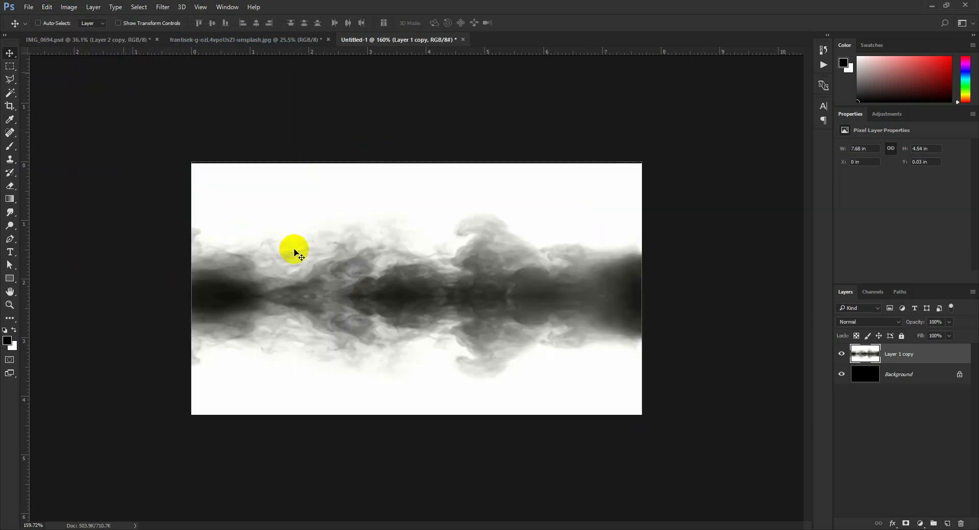
{"action": "left_click", "coordinate": [9, 106]}
{"action": "left_click_drag", "start_coordinate": [421, 162], "coordinate": [413, 168]}
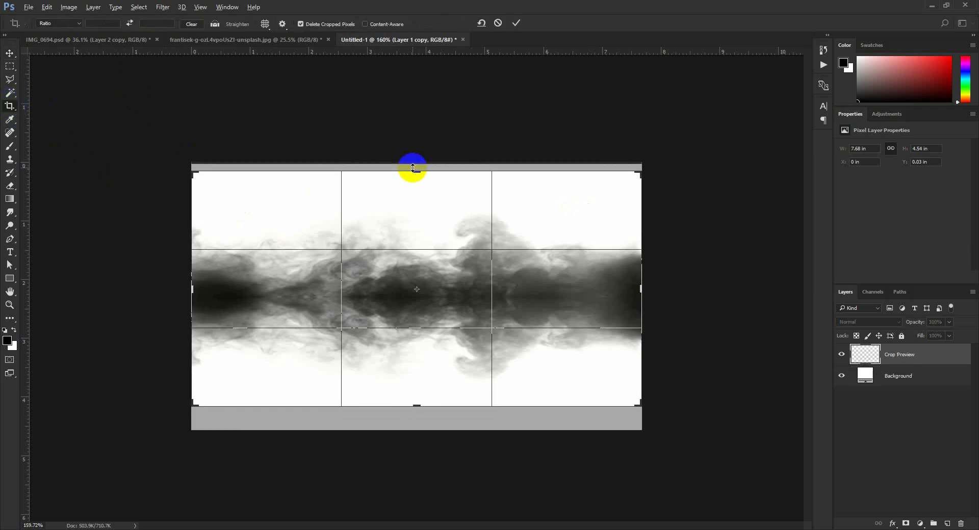
{"action": "key", "text": "Return"}
Step: Define the inverted, cropped smoke image as a new brush preset, keeping the suggested name
{"action": "left_click", "coordinate": [49, 7]}
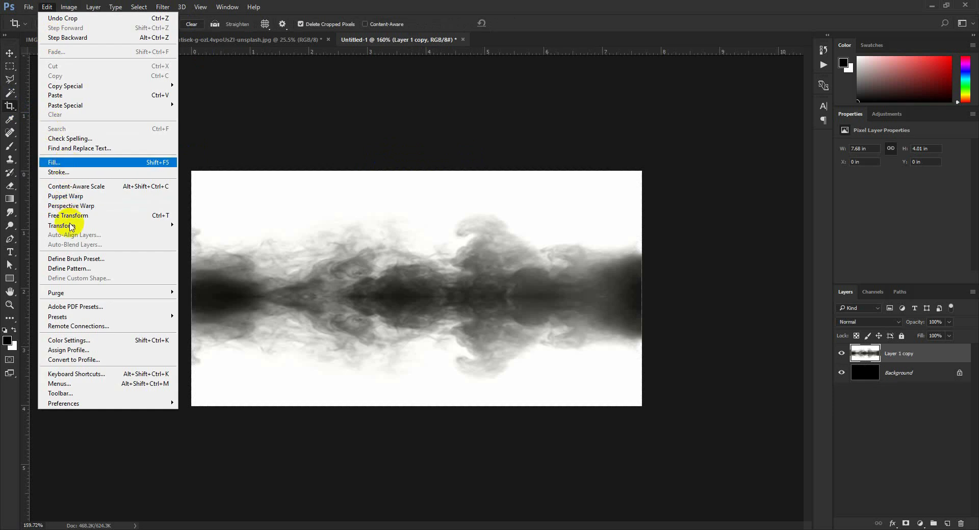
{"action": "left_click", "coordinate": [115, 257]}
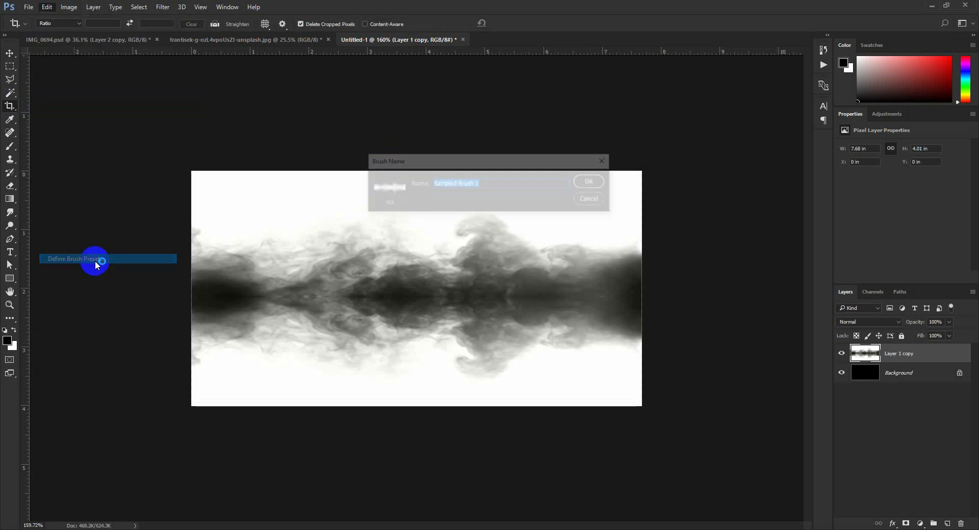
{"action": "left_click", "coordinate": [592, 181]}
Step: In IMG_0694.psd, add a new layer above Layer 2 copy and stamp the smoke brush once in white left of the logo
{"action": "left_click", "coordinate": [10, 174]}
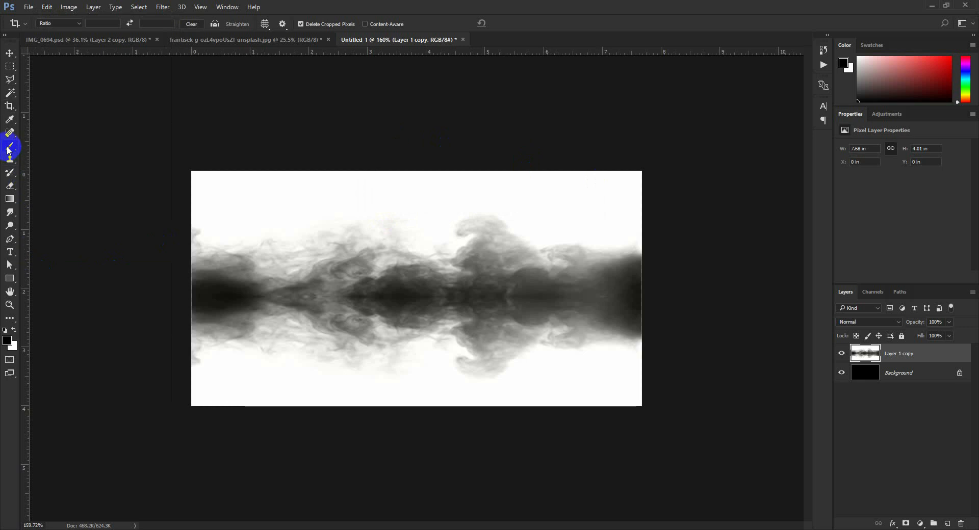
{"action": "left_click", "coordinate": [9, 147]}
{"action": "left_click", "coordinate": [298, 40]}
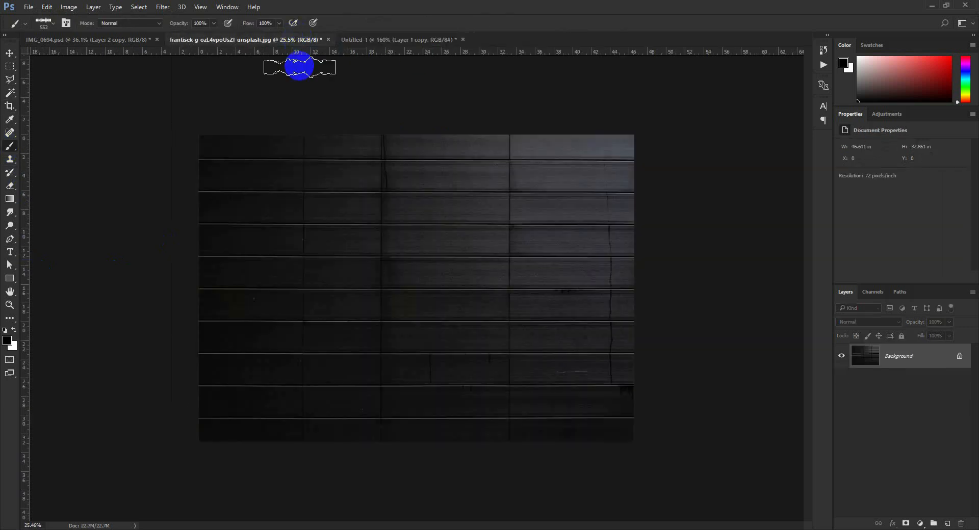
{"action": "left_click", "coordinate": [145, 45]}
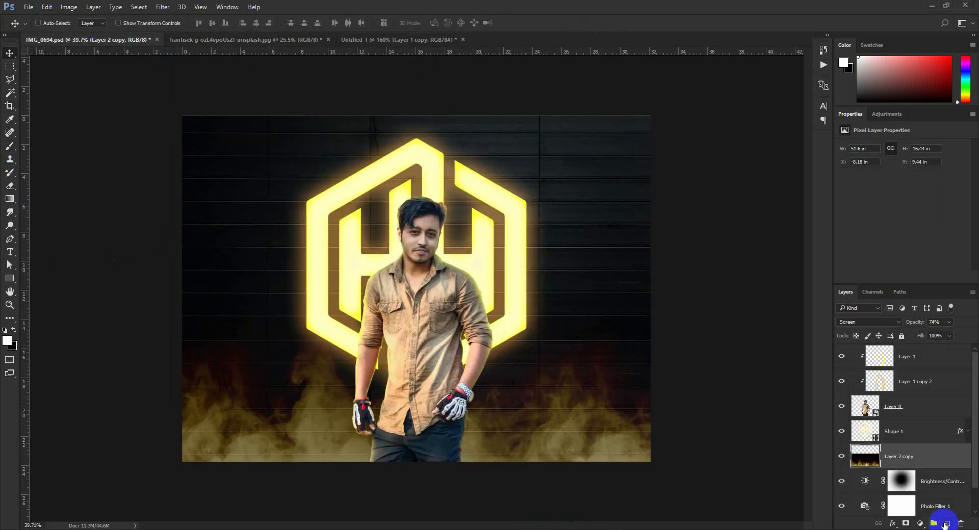
{"action": "left_click", "coordinate": [944, 525]}
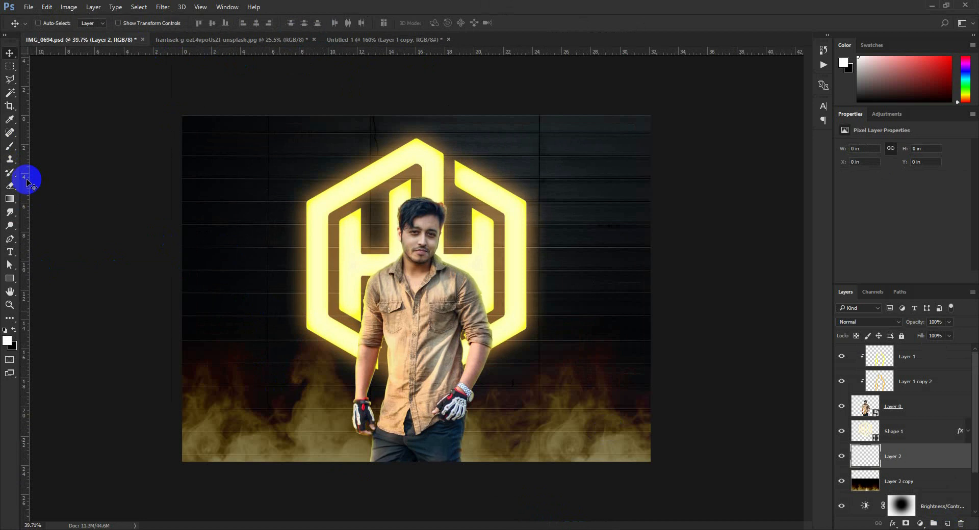
{"action": "left_click", "coordinate": [10, 147]}
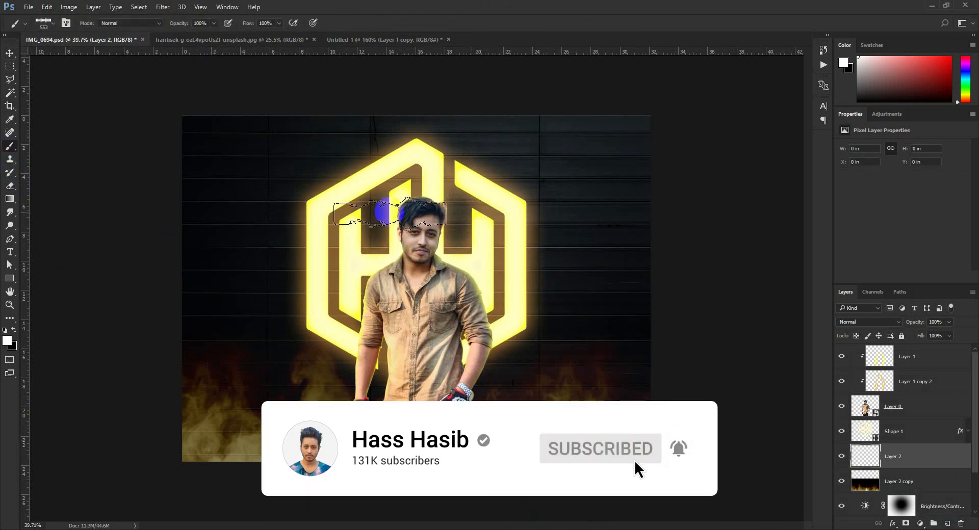
{"action": "left_click", "coordinate": [267, 163]}
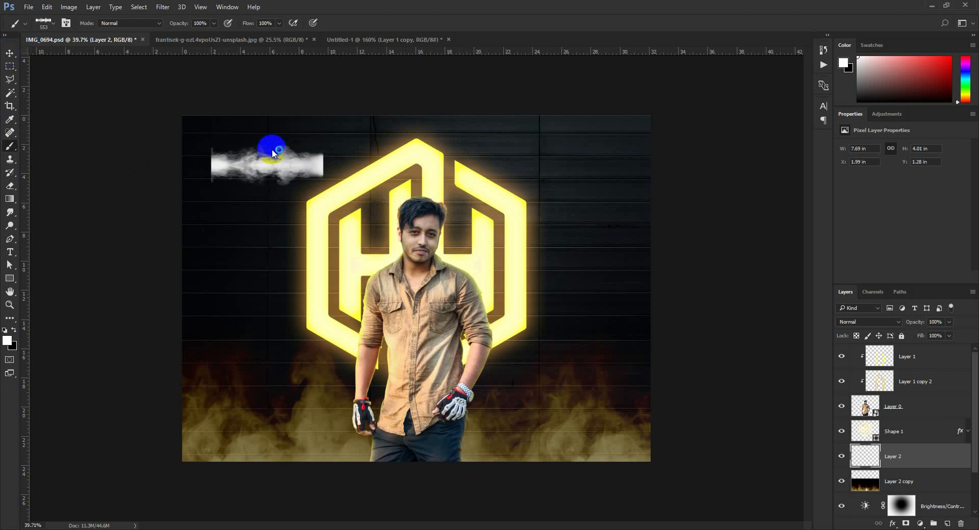
Step: Rotate the stamped smoke by -90° and place it behind the logo's left vertical bar
{"action": "key", "text": "v"}
{"action": "key", "text": "ctrl+0"}
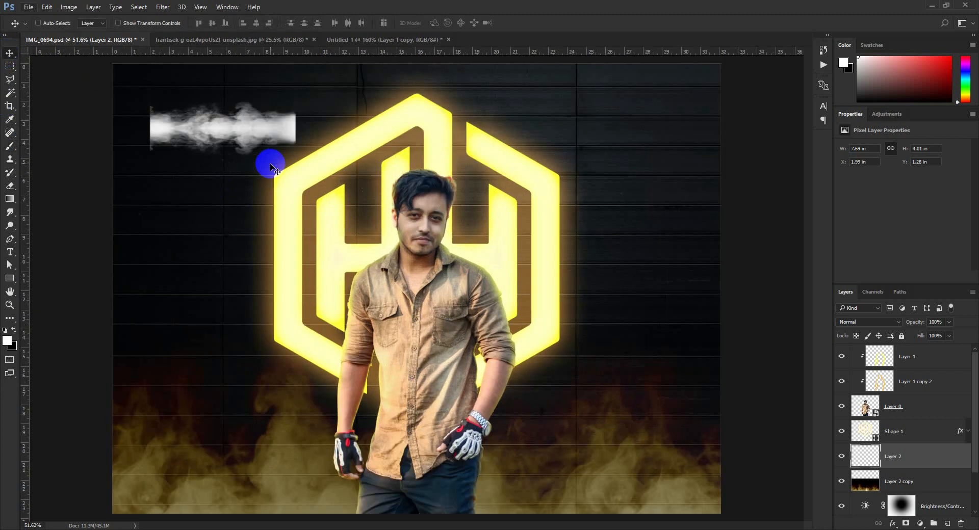
{"action": "left_click_drag", "start_coordinate": [265, 146], "coordinate": [358, 169]}
{"action": "key", "text": "ctrl+t"}
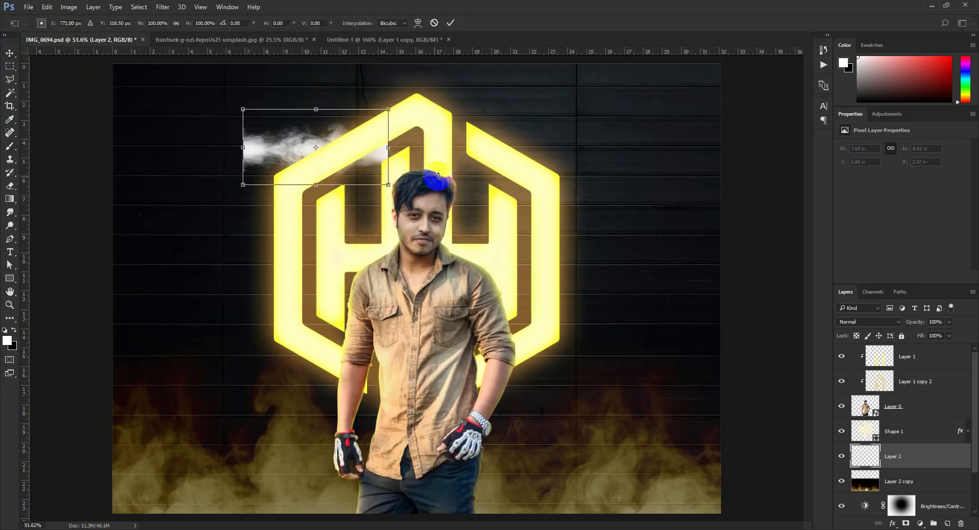
{"action": "left_click_drag", "start_coordinate": [439, 114], "coordinate": [317, 83]}
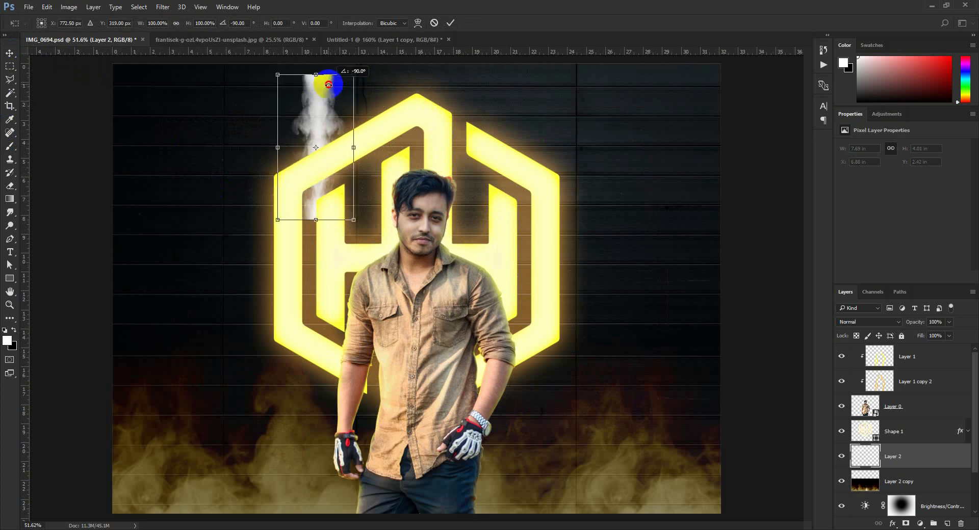
{"action": "left_click_drag", "start_coordinate": [298, 186], "coordinate": [287, 211]}
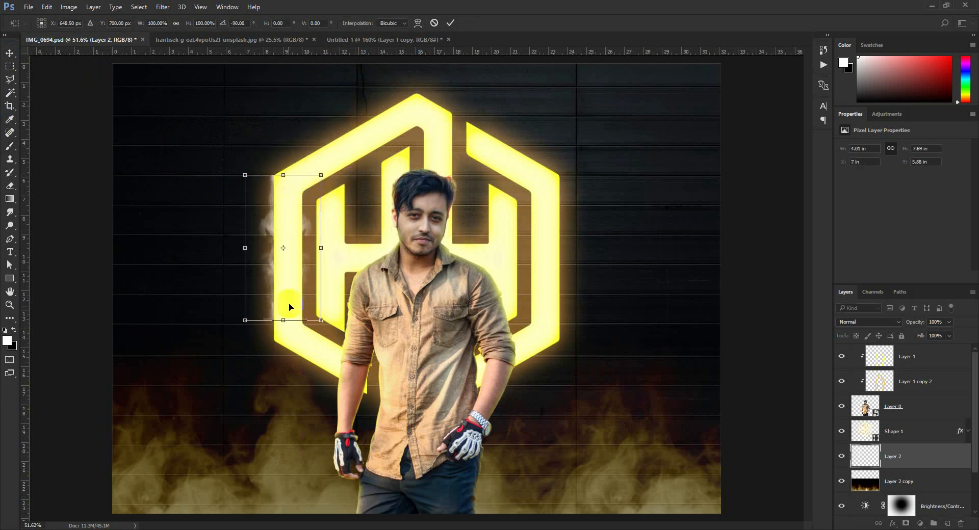
Step: Stretch the upright smoke to about 4.82 by 9.47 in so it covers the length of the logo's left bar
{"action": "left_click_drag", "start_coordinate": [282, 321], "coordinate": [286, 345]}
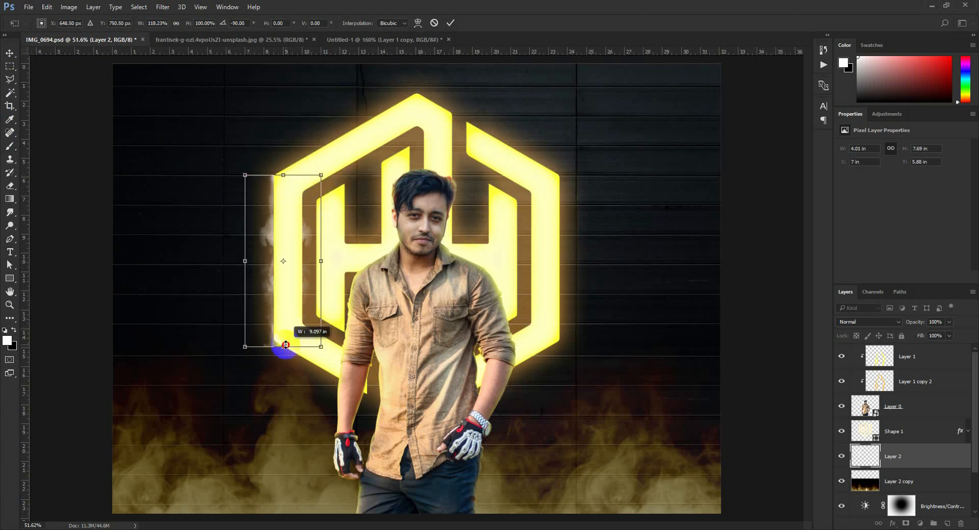
{"action": "left_click_drag", "start_coordinate": [330, 261], "coordinate": [338, 260]}
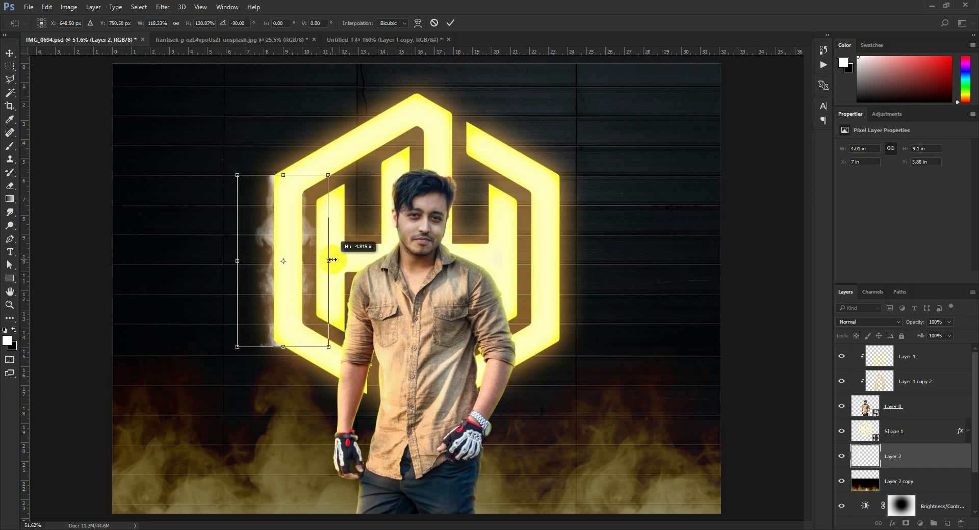
{"action": "left_click_drag", "start_coordinate": [283, 174], "coordinate": [284, 170]}
{"action": "key", "text": "Return"}
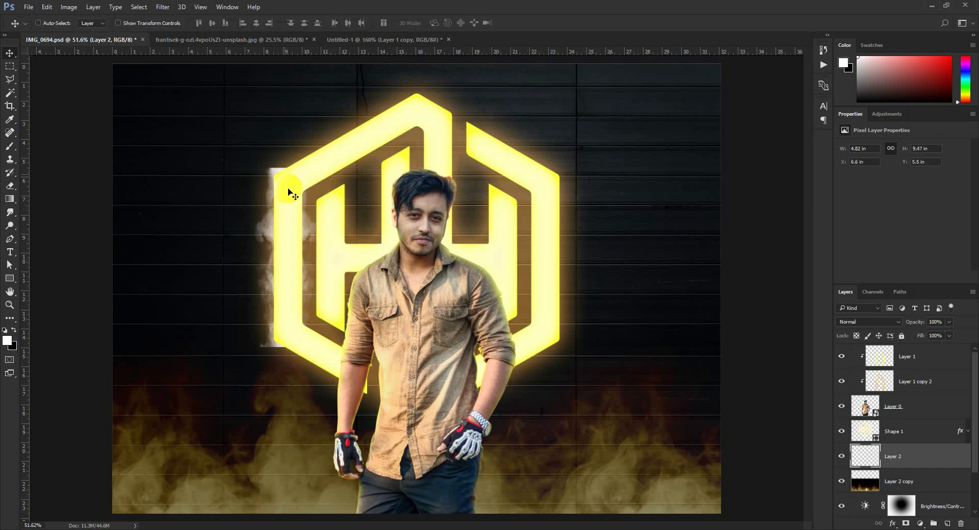
Step: Erase the hard lower and upper ends of the upright smoke beside the logo's left bar with a soft 100 px eraser
{"action": "left_click", "coordinate": [10, 187]}
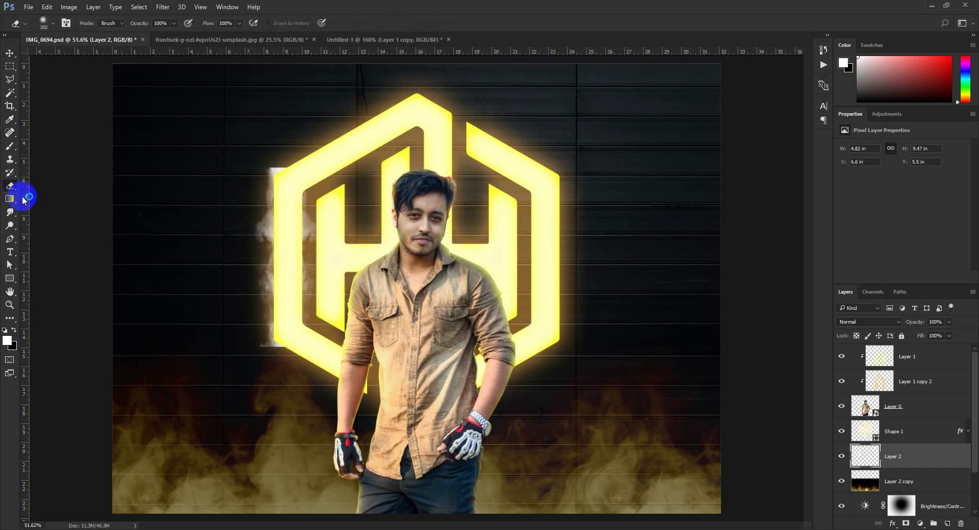
{"action": "mouse_move", "coordinate": [280, 360]}
{"action": "left_mouse_down"}
{"action": "mouse_move", "coordinate": [255, 369]}
{"action": "mouse_move", "coordinate": [284, 354]}
{"action": "mouse_move", "coordinate": [259, 346]}
{"action": "left_mouse_up"}
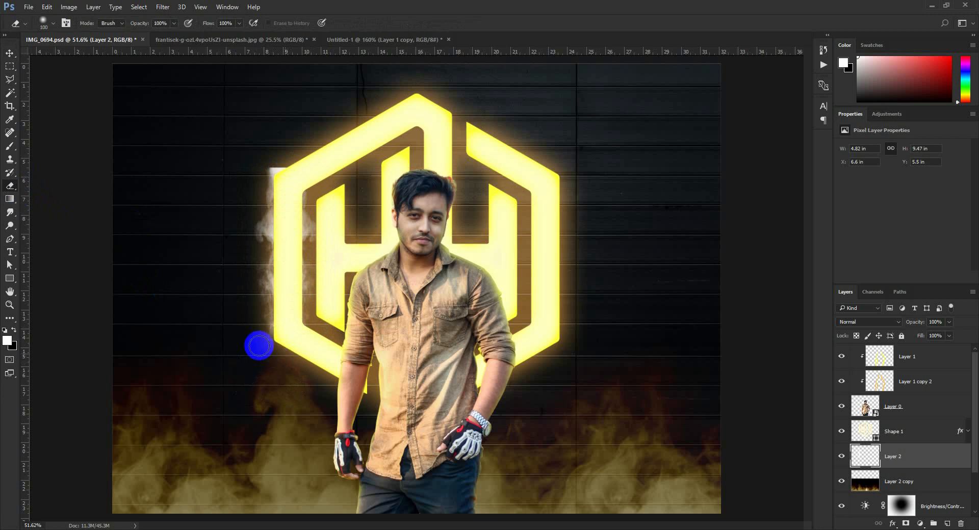
{"action": "left_click_drag", "start_coordinate": [264, 174], "coordinate": [306, 178]}
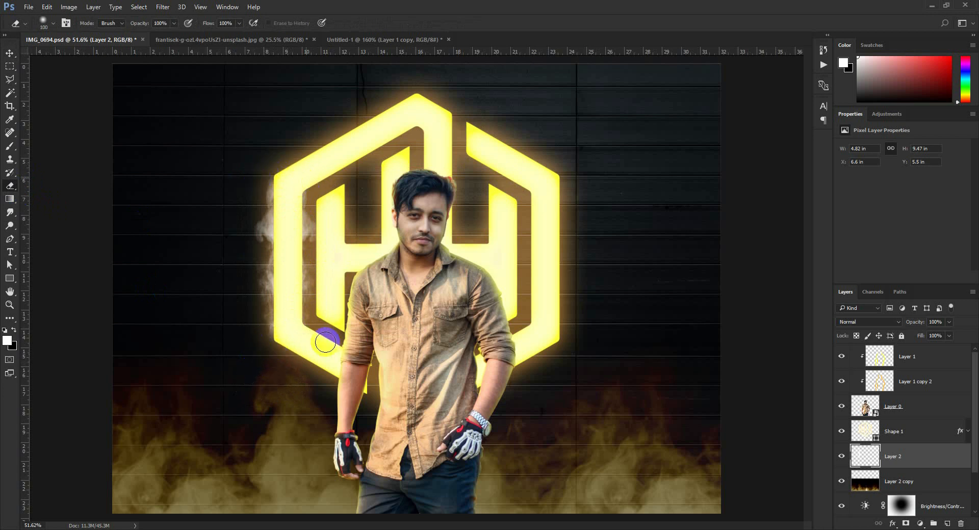
Step: Duplicate the upright smoke, turn the copy 180°, and place it behind the logo's right vertical bar
{"action": "left_click", "coordinate": [10, 53]}
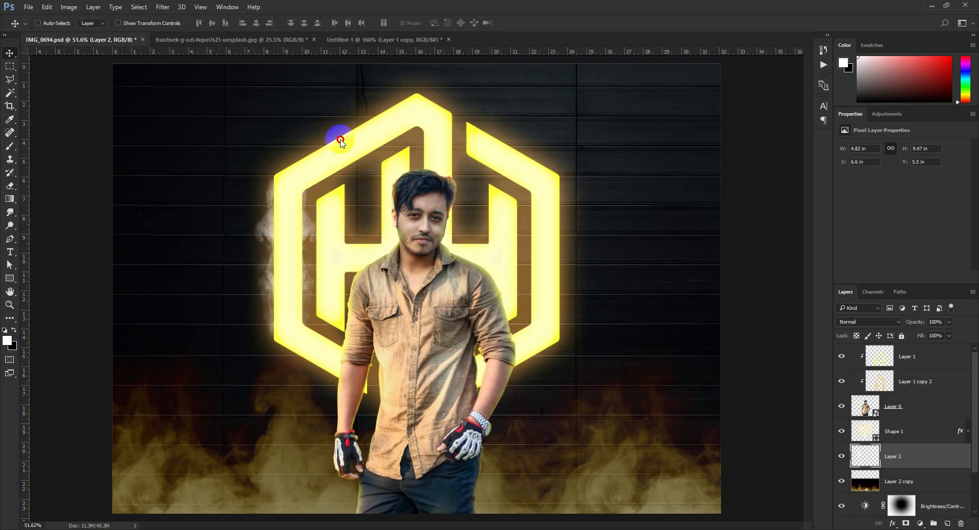
{"action": "left_click_drag", "start_coordinate": [340, 141], "coordinate": [459, 323]}
{"action": "key", "text": "ctrl+t"}
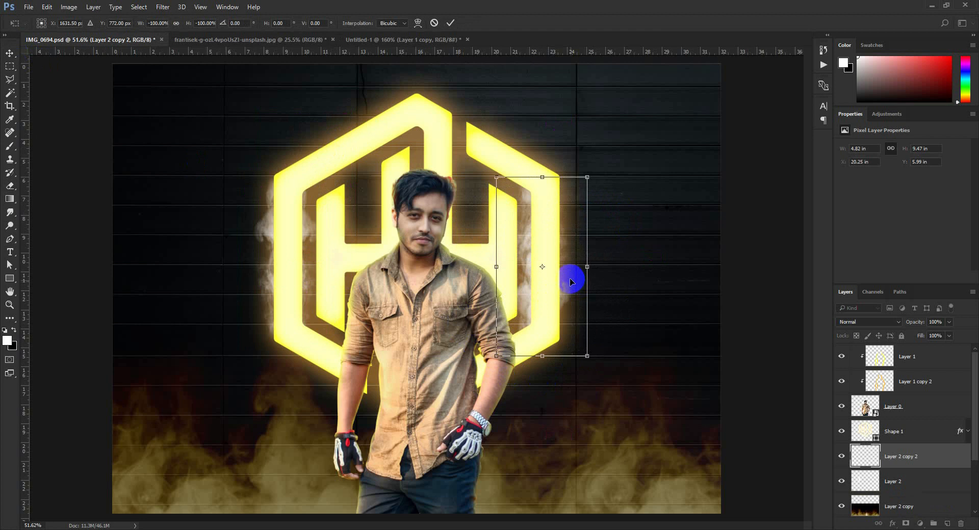
{"action": "left_click_drag", "start_coordinate": [571, 282], "coordinate": [581, 222]}
{"action": "key", "text": "Return"}
Step: Rotate another copy of the smoke diagonally and fit it along the logo's upper-right edge
{"action": "key", "text": "ctrl+t"}
{"action": "left_click_drag", "start_coordinate": [605, 345], "coordinate": [693, 277]}
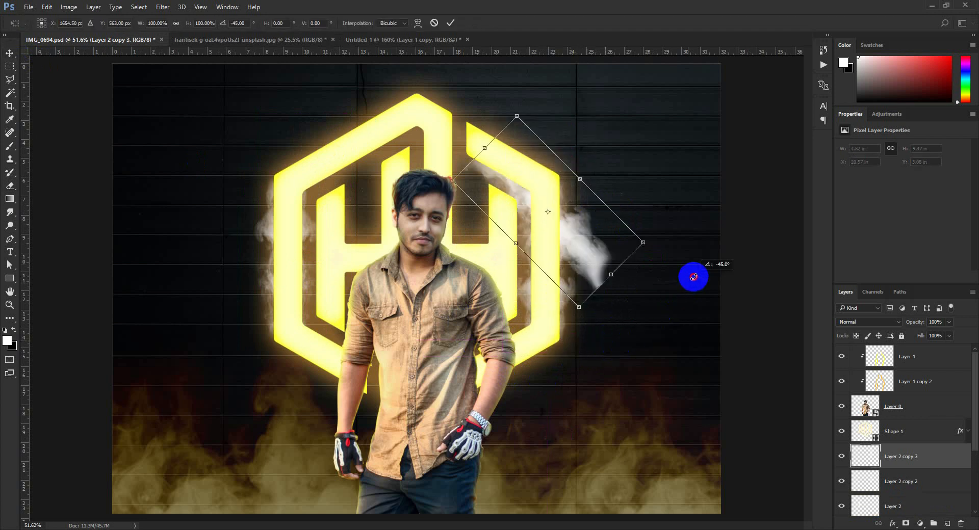
{"action": "left_click_drag", "start_coordinate": [556, 170], "coordinate": [561, 172]}
{"action": "left_click_drag", "start_coordinate": [612, 245], "coordinate": [638, 221]}
{"action": "left_click_drag", "start_coordinate": [529, 174], "coordinate": [527, 184]}
{"action": "key", "text": "Return"}
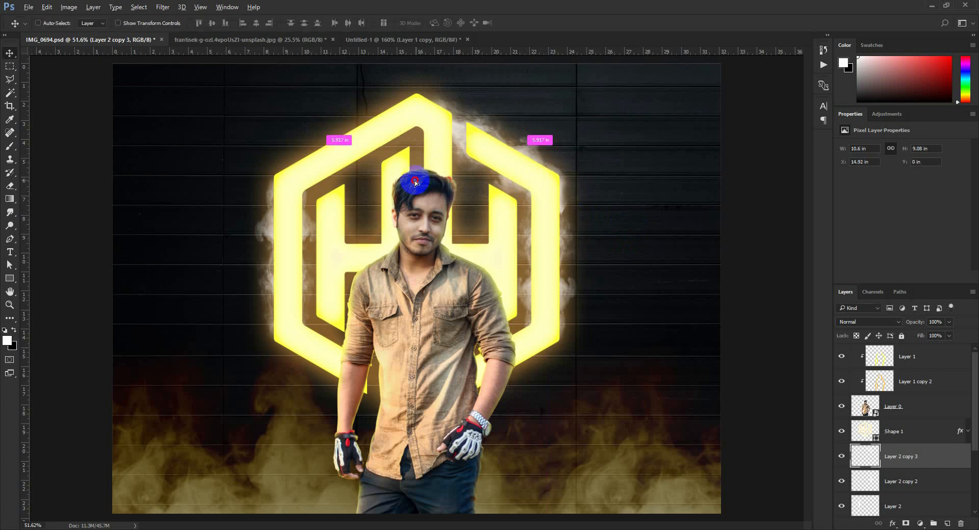
Step: Duplicate the diagonal smoke, flip the copy horizontally, and place it along the logo's upper-left edge
{"action": "left_click_drag", "start_coordinate": [415, 181], "coordinate": [414, 179]}
{"action": "key", "text": "ctrl+t"}
{"action": "right_click", "coordinate": [415, 294]}
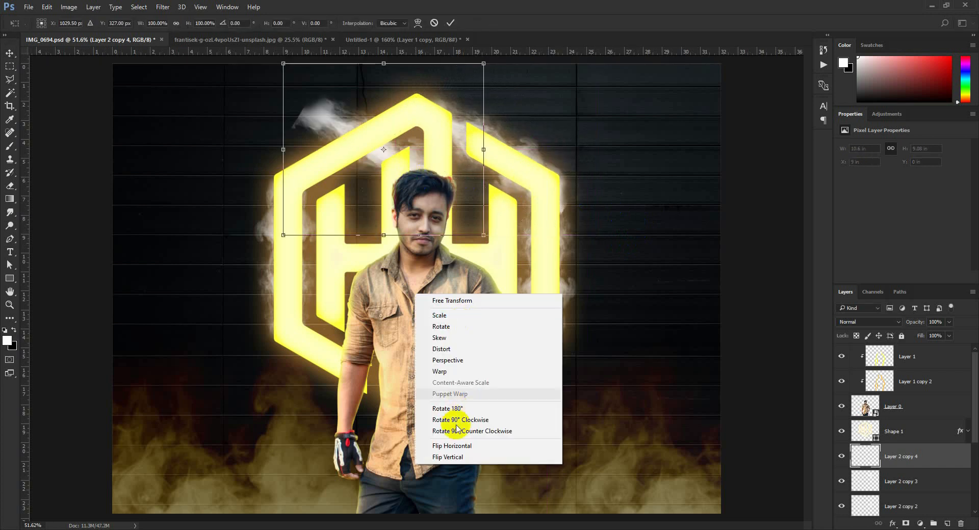
{"action": "left_click", "coordinate": [449, 446]}
{"action": "left_click_drag", "start_coordinate": [414, 172], "coordinate": [387, 162]}
{"action": "key", "text": "Return"}
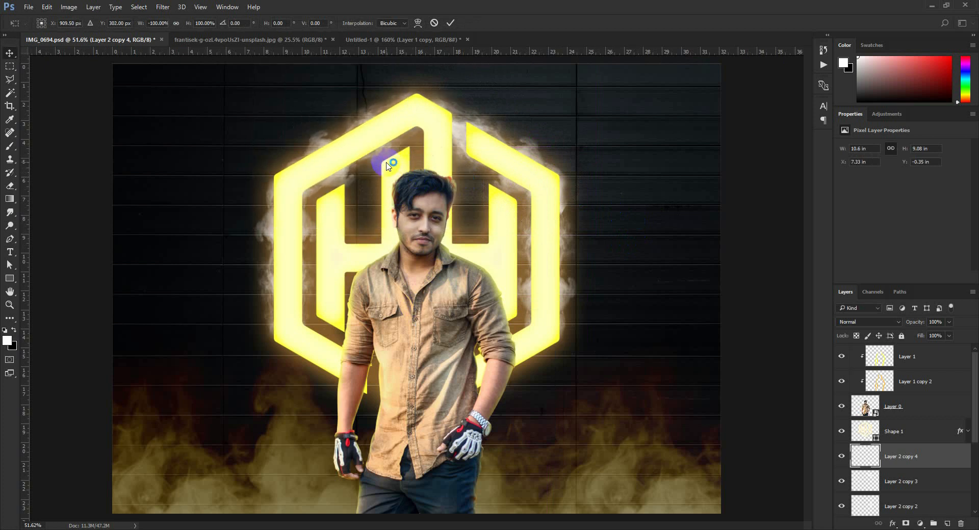
Step: Duplicate the two diagonal smoke pieces, flip the copies vertically, and move them to the logo's lower edges
{"action": "left_click_drag", "start_coordinate": [479, 192], "coordinate": [509, 351]}
{"action": "key", "text": "ctrl+t"}
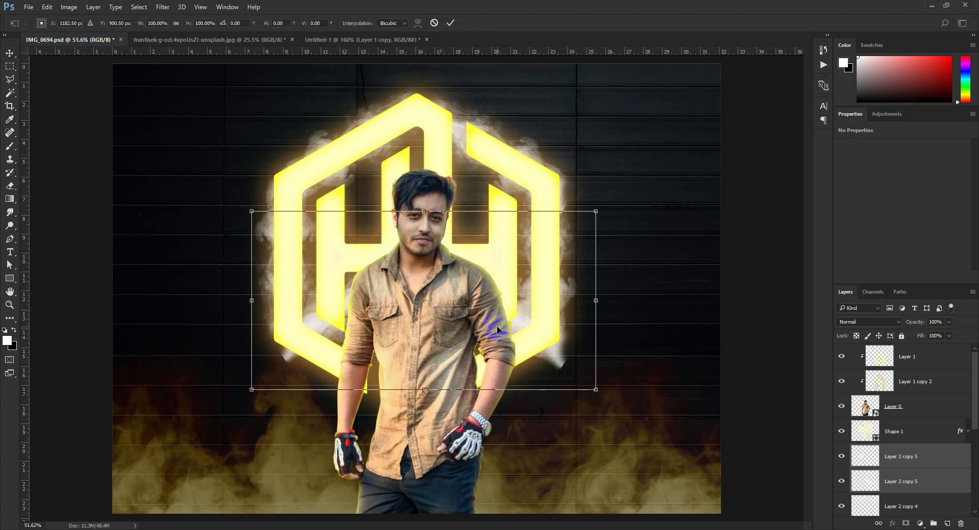
{"action": "right_click", "coordinate": [496, 326]}
{"action": "left_click", "coordinate": [540, 491]}
{"action": "left_click_drag", "start_coordinate": [442, 303], "coordinate": [448, 380]}
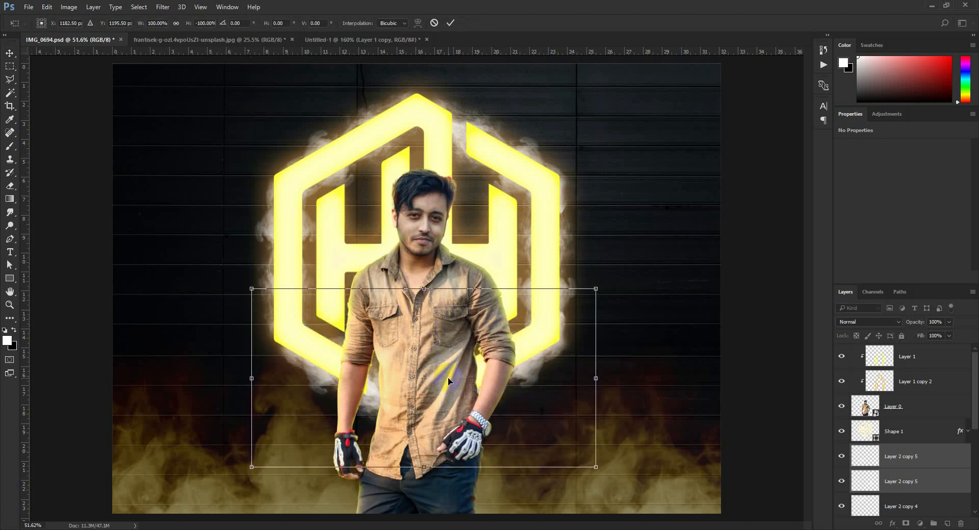
Step: Merge the smoke layers from Layer 2 up to the lower Layer 2 copy 5 into a single layer
{"action": "left_click", "coordinate": [900, 478]}
{"action": "scroll", "coordinate": [899, 479], "scroll_direction": "down", "scroll_amount": 3}
{"action": "scroll", "coordinate": [901, 483], "scroll_direction": "down", "scroll_amount": 4}
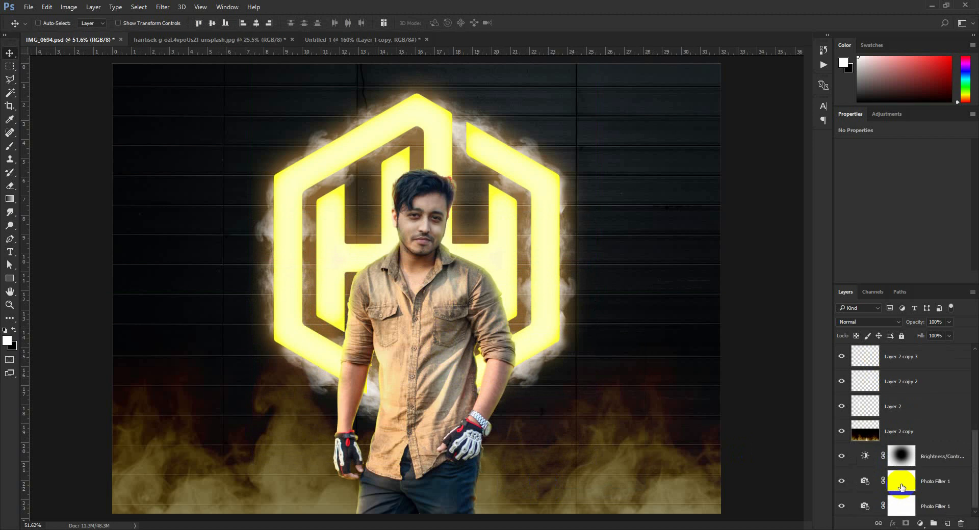
{"action": "left_click", "coordinate": [898, 407], "text": "shift"}
{"action": "key", "text": "ctrl+e"}
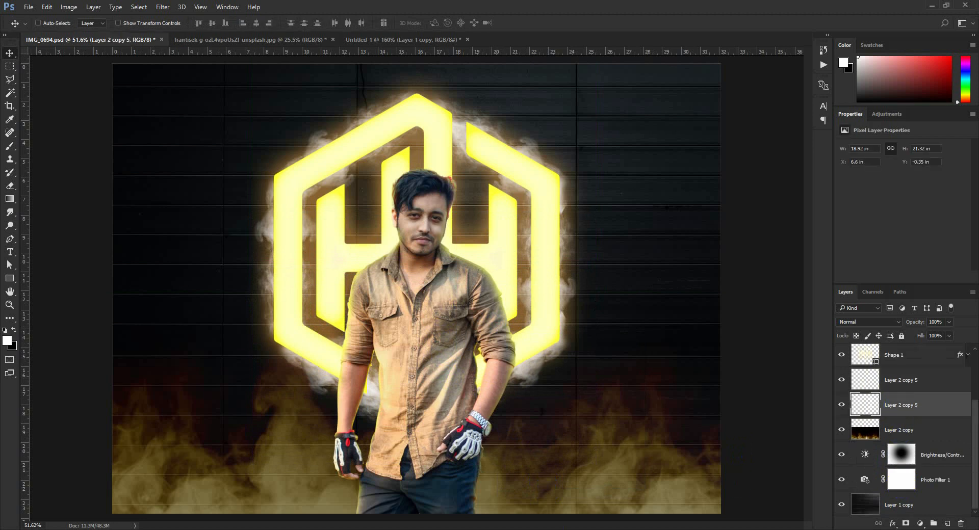
{"action": "left_click", "coordinate": [68, 7]}
{"action": "mouse_move", "coordinate": [79, 32]}
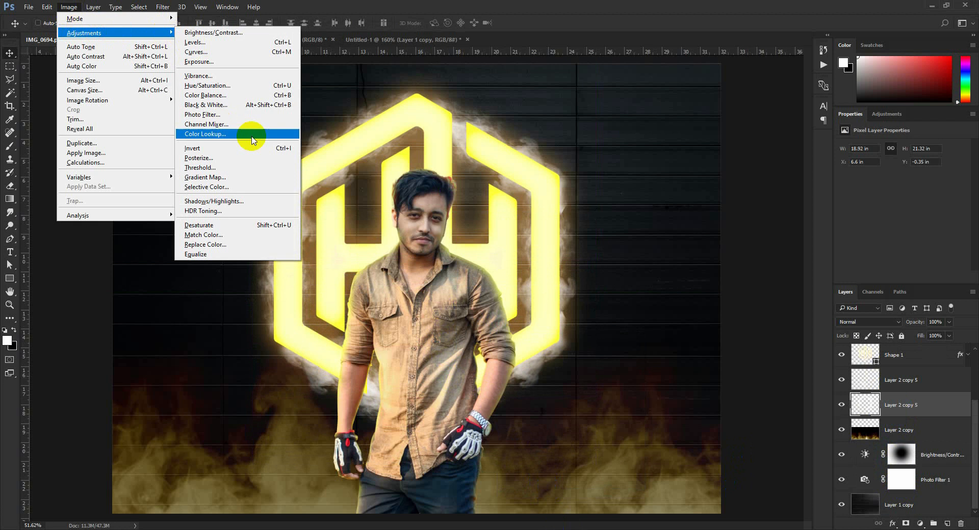
{"action": "left_click", "coordinate": [237, 86]}
{"action": "left_click", "coordinate": [708, 326]}
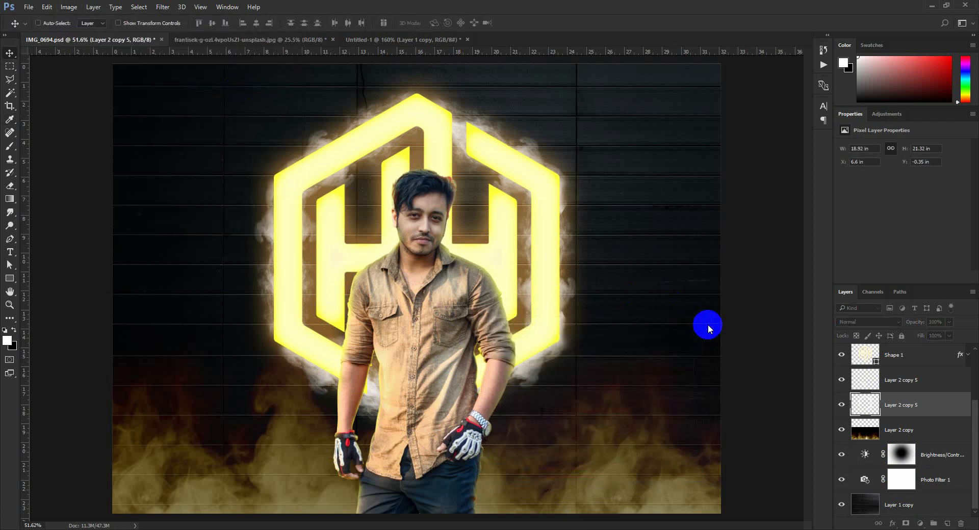
{"action": "left_click", "coordinate": [97, 7]}
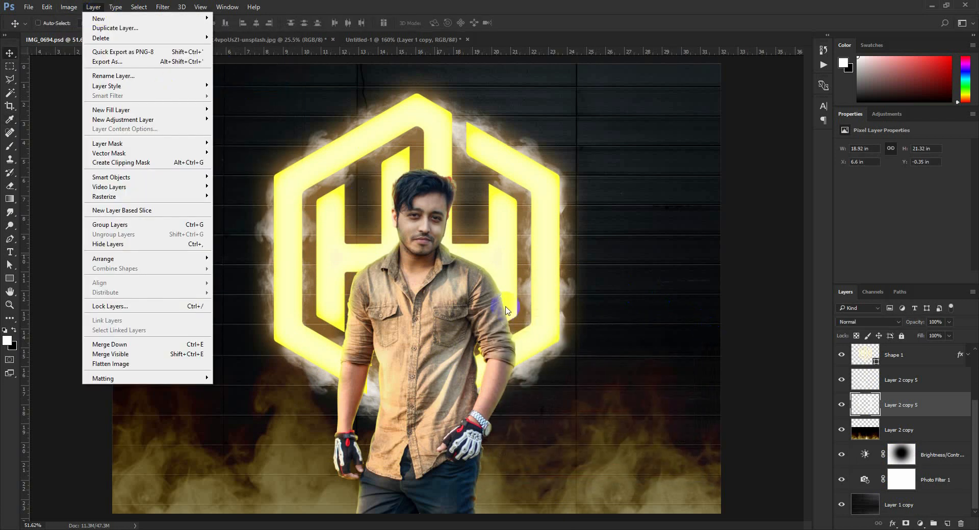
{"action": "left_click", "coordinate": [97, 8]}
Step: Start a Color Balance adjustment on the merged smoke with midtone levels of +42, 0, -51
{"action": "left_click", "coordinate": [69, 8]}
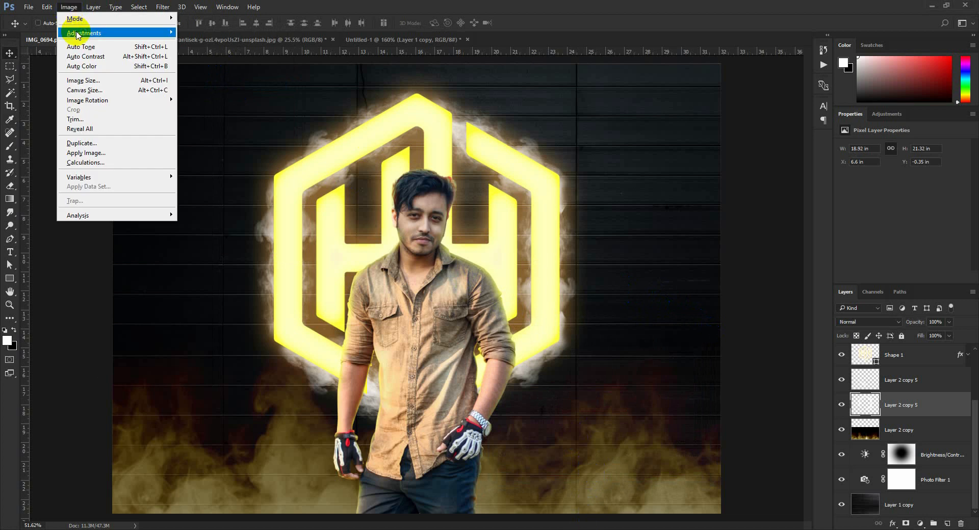
{"action": "mouse_move", "coordinate": [77, 34]}
{"action": "left_click", "coordinate": [221, 97]}
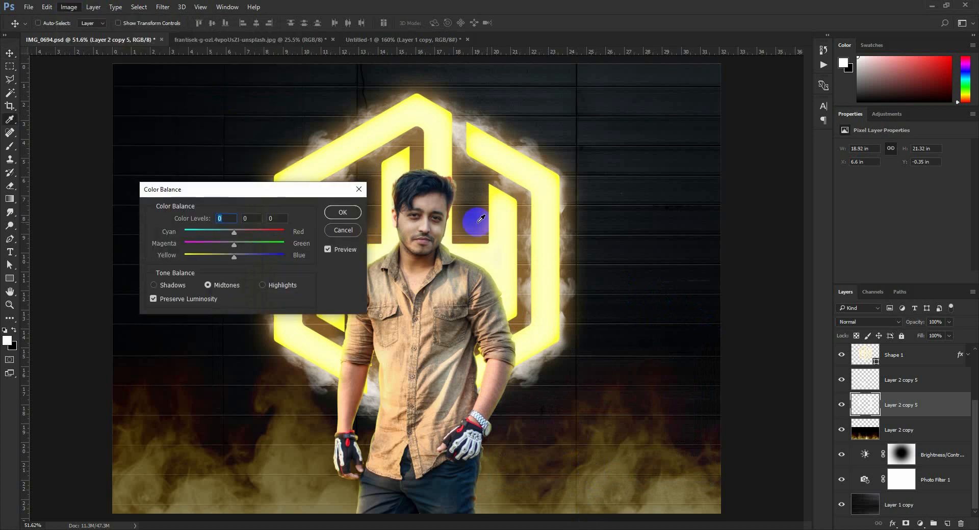
{"action": "left_click_drag", "start_coordinate": [233, 256], "coordinate": [257, 235]}
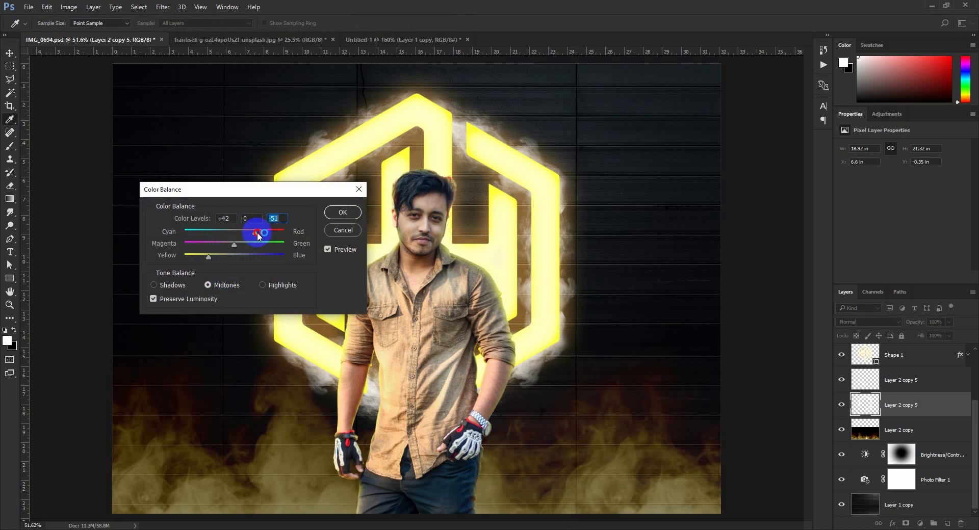
Step: Set the shadow levels to +38, 0, -64, shift the highlights toward red with yellow-blue at -44, and apply the Color Balance
{"action": "left_click", "coordinate": [172, 285]}
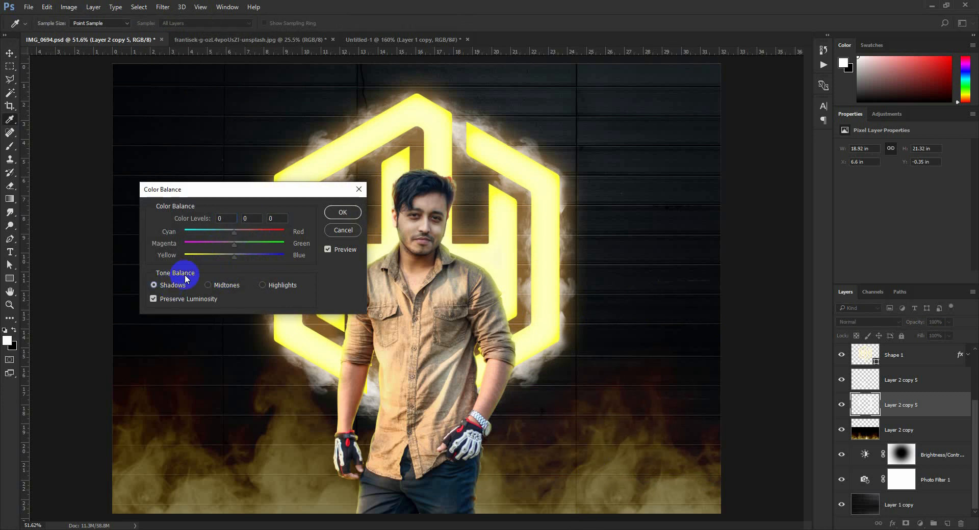
{"action": "left_click_drag", "start_coordinate": [212, 256], "coordinate": [213, 257]}
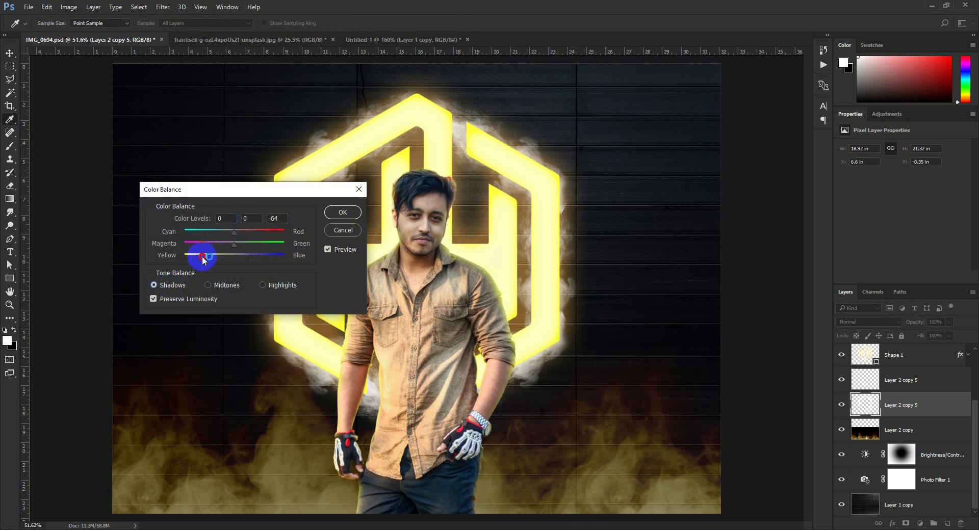
{"action": "left_click", "coordinate": [273, 285]}
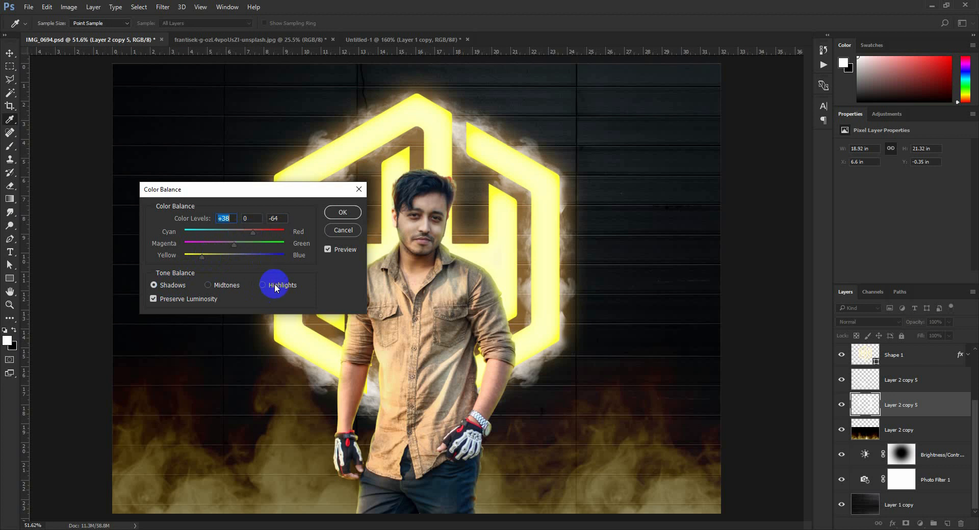
{"action": "left_click", "coordinate": [212, 258]}
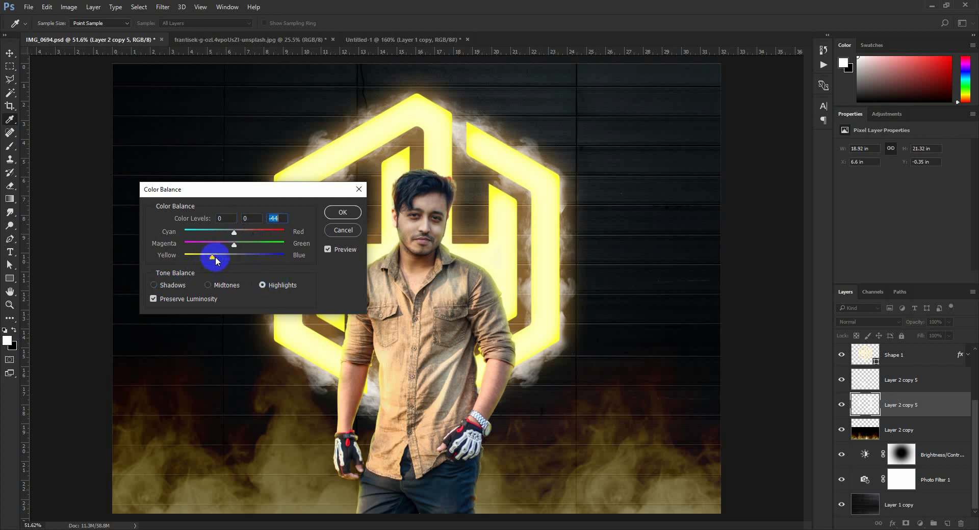
{"action": "left_click_drag", "start_coordinate": [234, 231], "coordinate": [252, 232]}
{"action": "left_click", "coordinate": [332, 214]}
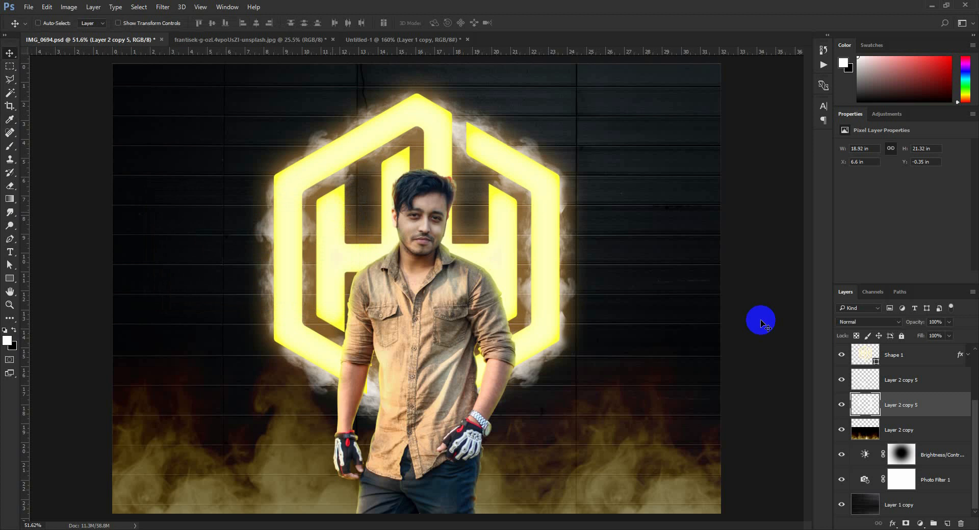
Step: Move the merged smoke layer above Shape 1 and set its blend mode to Overlay after comparing Color Dodge and Soft Light
{"action": "left_click", "coordinate": [879, 365]}
{"action": "left_click", "coordinate": [880, 404]}
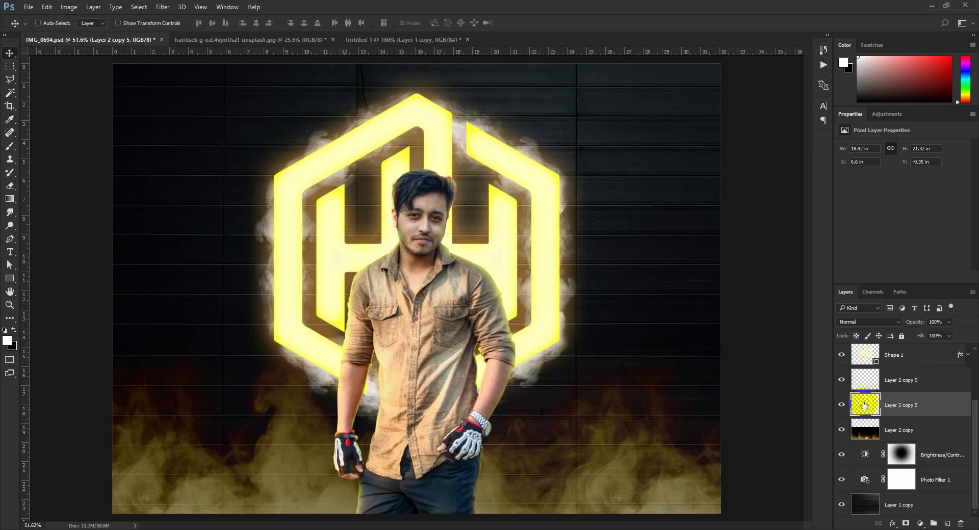
{"action": "left_click_drag", "start_coordinate": [864, 405], "coordinate": [866, 347]}
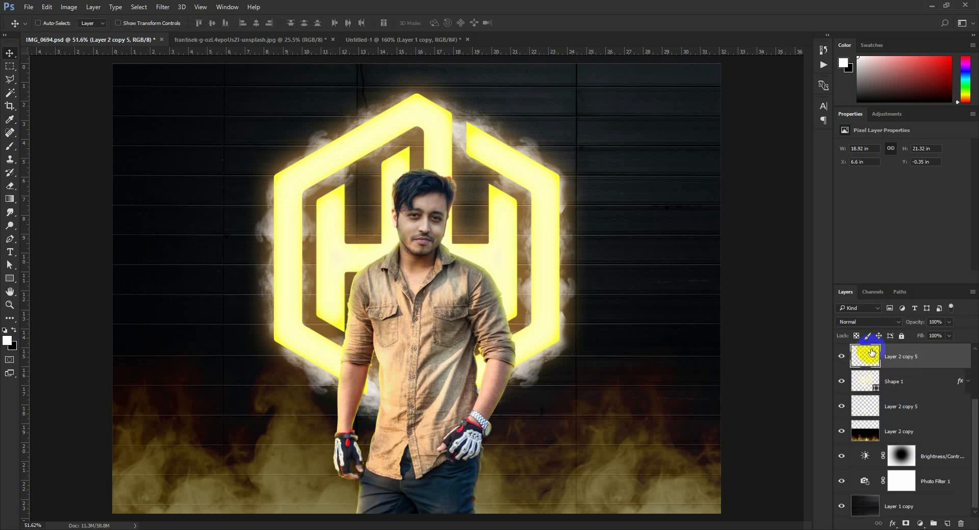
{"action": "left_click", "coordinate": [865, 323]}
{"action": "left_click", "coordinate": [861, 398]}
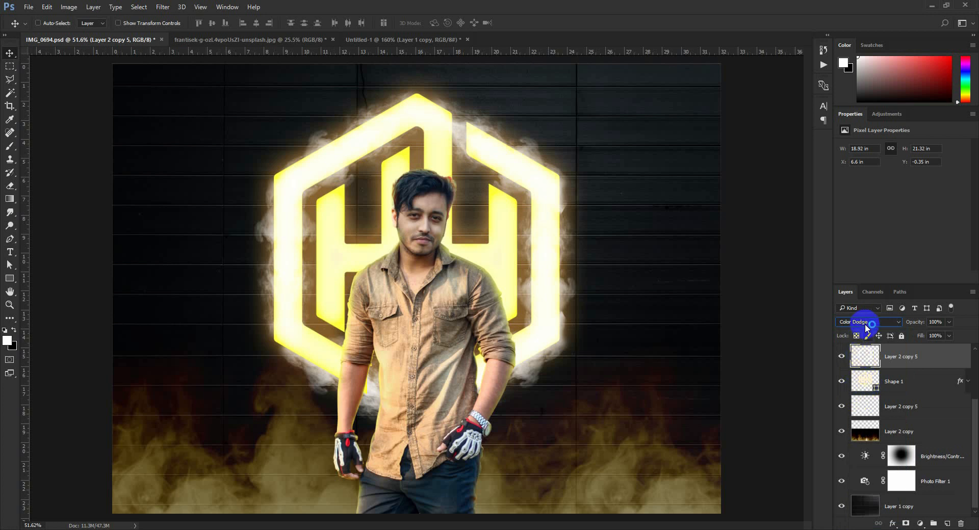
{"action": "scroll", "coordinate": [867, 326], "scroll_direction": "down", "scroll_amount": 2}
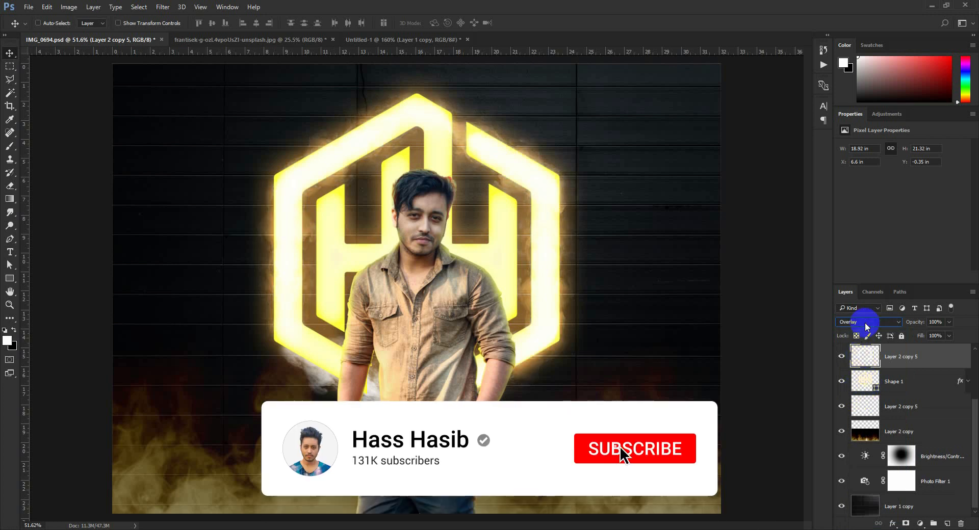
{"action": "scroll", "coordinate": [866, 326], "scroll_direction": "down", "scroll_amount": 1}
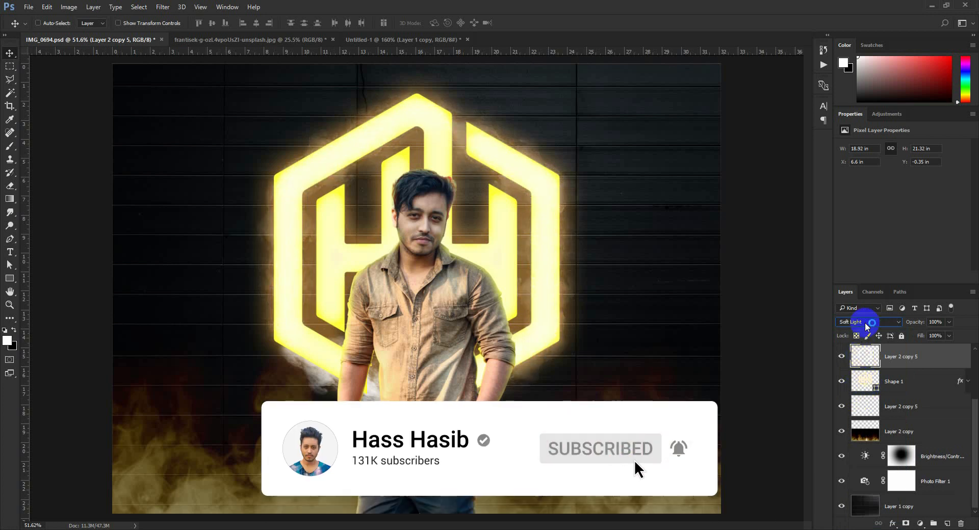
{"action": "scroll", "coordinate": [867, 326], "scroll_direction": "up", "scroll_amount": 1}
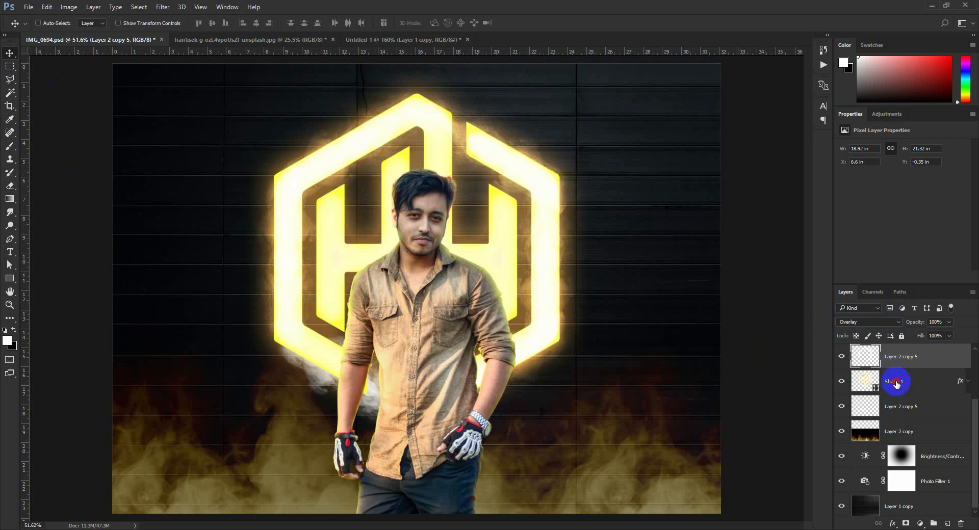
Step: Raise the opacity of Layer 2 copy, the yellow smoke along the ground, to 100%
{"action": "left_click_drag", "start_coordinate": [895, 382], "coordinate": [881, 352]}
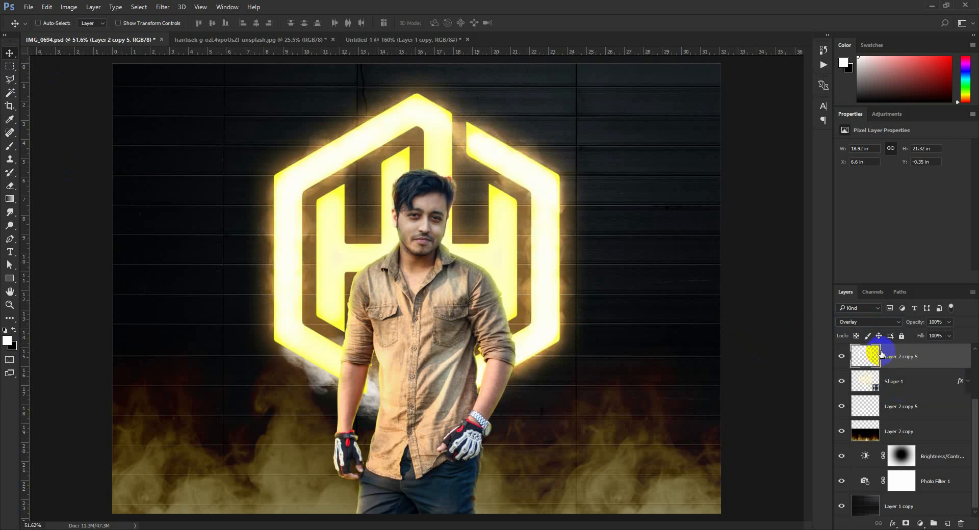
{"action": "key", "text": "ctrl+minus"}
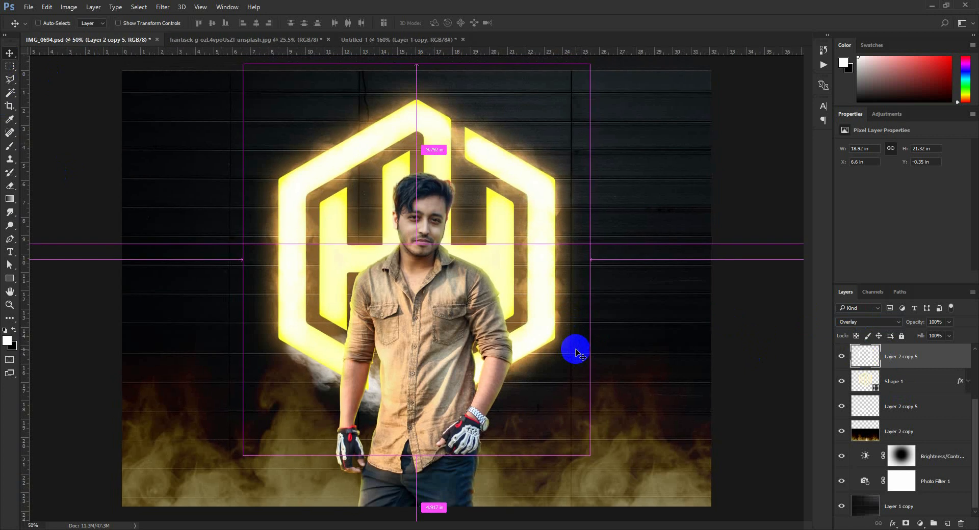
{"action": "left_click", "coordinate": [915, 431]}
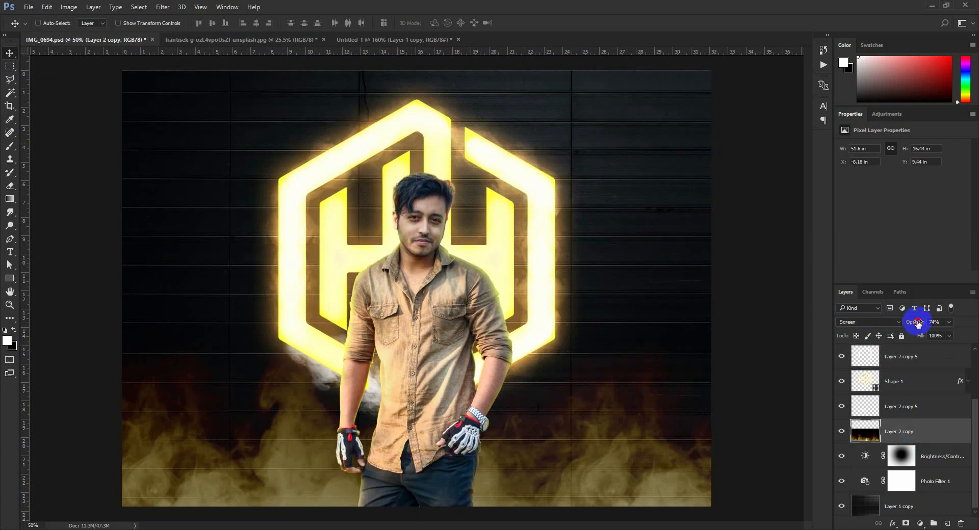
{"action": "left_click_drag", "start_coordinate": [918, 323], "coordinate": [927, 323]}
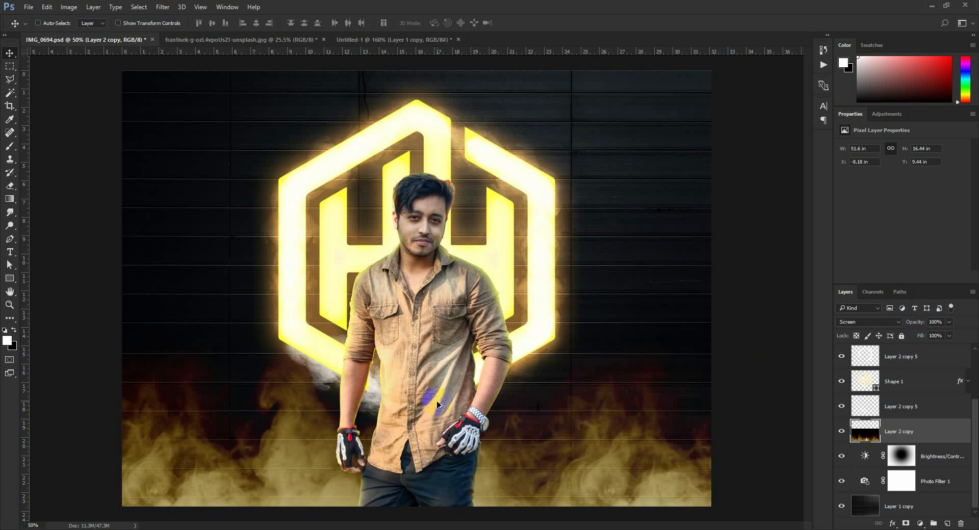
{"action": "key", "text": "ctrl+minus"}
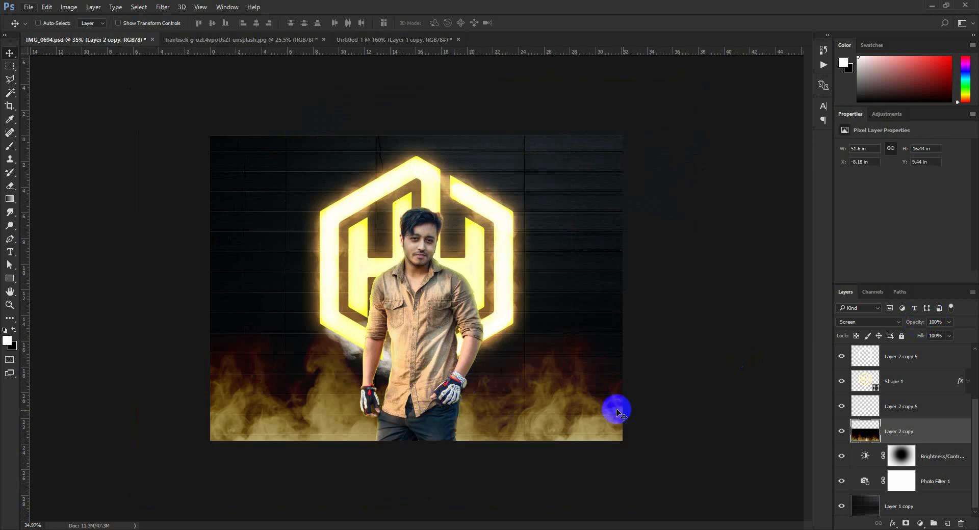
Step: Add a Photo Filter adjustment above Layer 1 using Warming Filter (85) at 25% density
{"action": "scroll", "coordinate": [921, 399], "scroll_direction": "up", "scroll_amount": 3}
{"action": "left_click", "coordinate": [912, 357]}
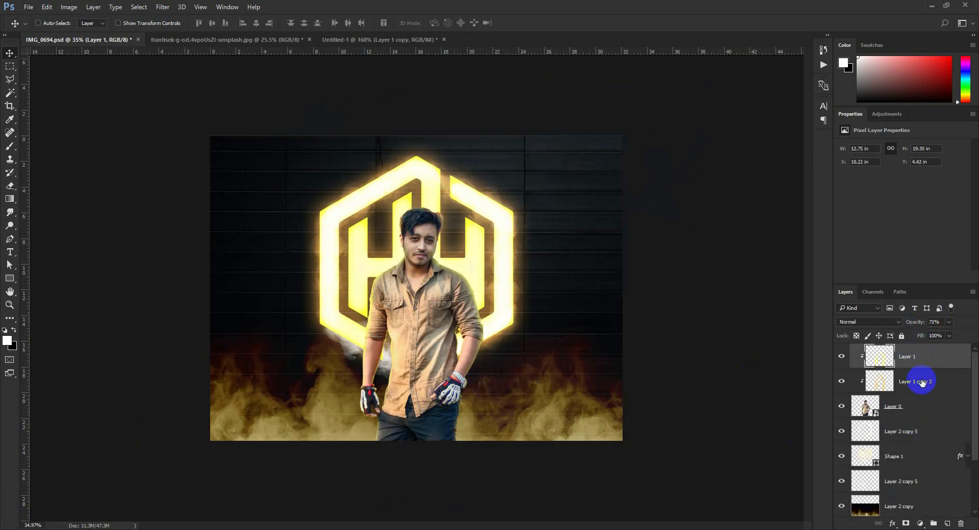
{"action": "left_click", "coordinate": [920, 524]}
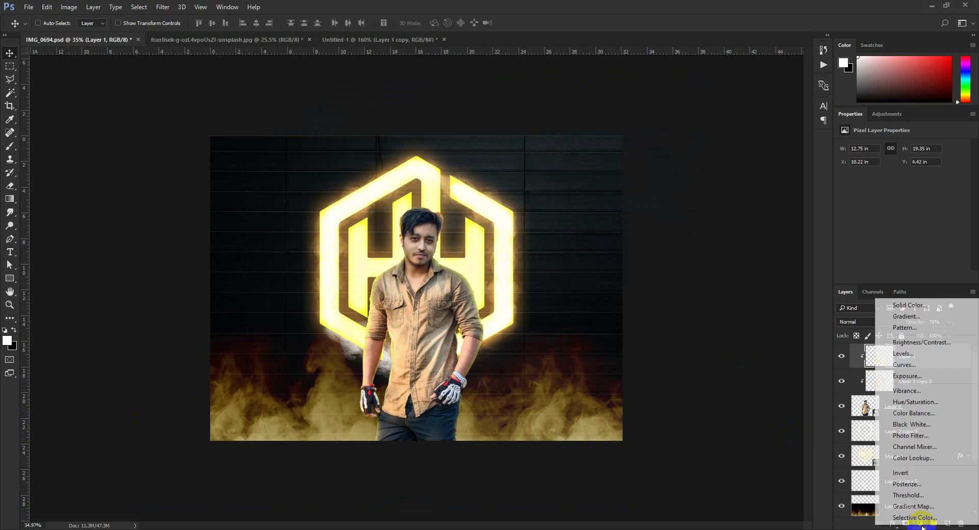
{"action": "left_click", "coordinate": [910, 436]}
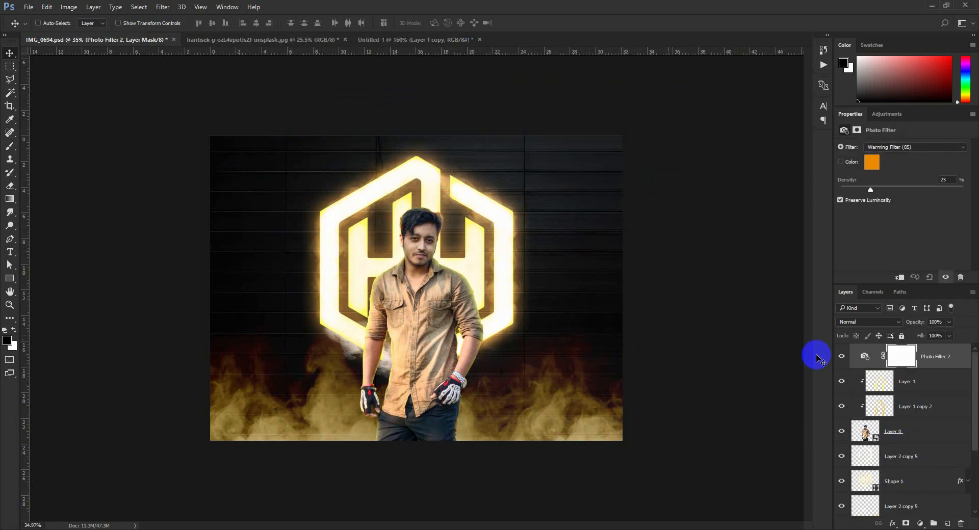
Step: Create a new layer at the top of the stack and fill it with the merged image through Apply Image, Multiply at 100% opacity
{"action": "left_click", "coordinate": [946, 523]}
{"action": "key", "text": "x"}
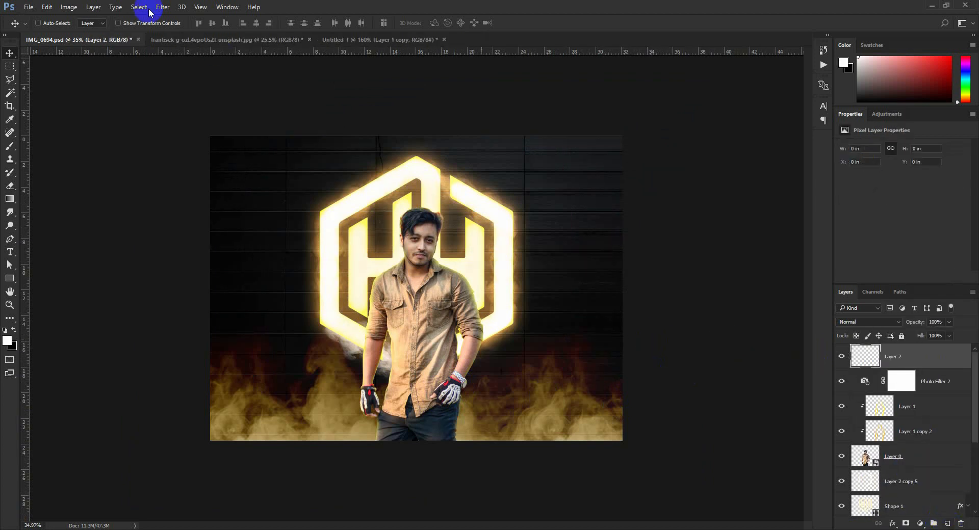
{"action": "left_click", "coordinate": [62, 8]}
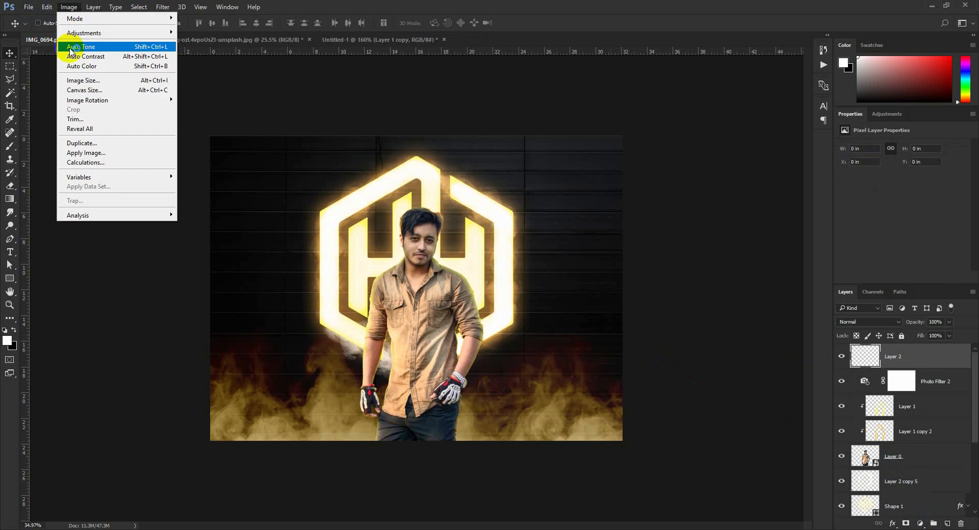
{"action": "left_click", "coordinate": [86, 152]}
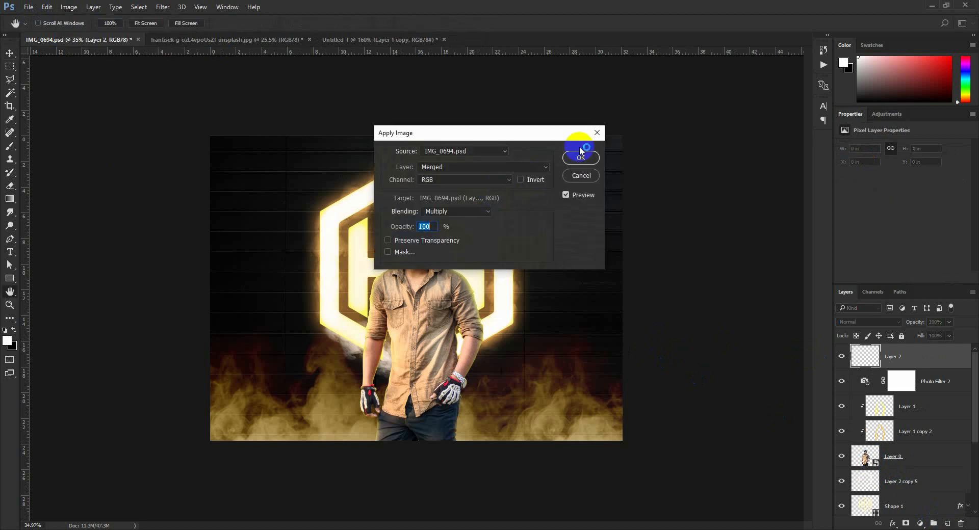
{"action": "left_click", "coordinate": [580, 155]}
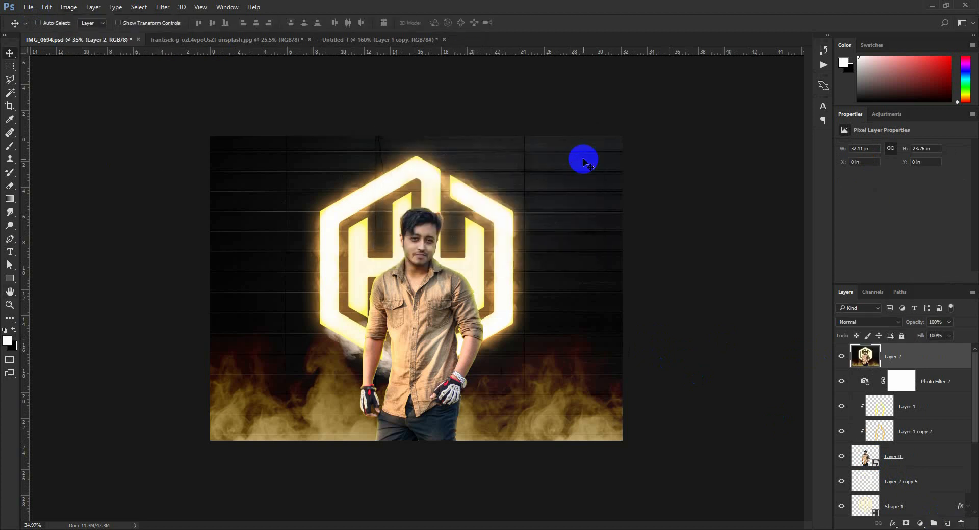
Step: Open the Camera Raw Filter on Layer 2 and draw a graduated filter with Exposure -1.80 upward from the man's thighs to his chest
{"action": "left_click", "coordinate": [163, 7]}
{"action": "left_click", "coordinate": [169, 27]}
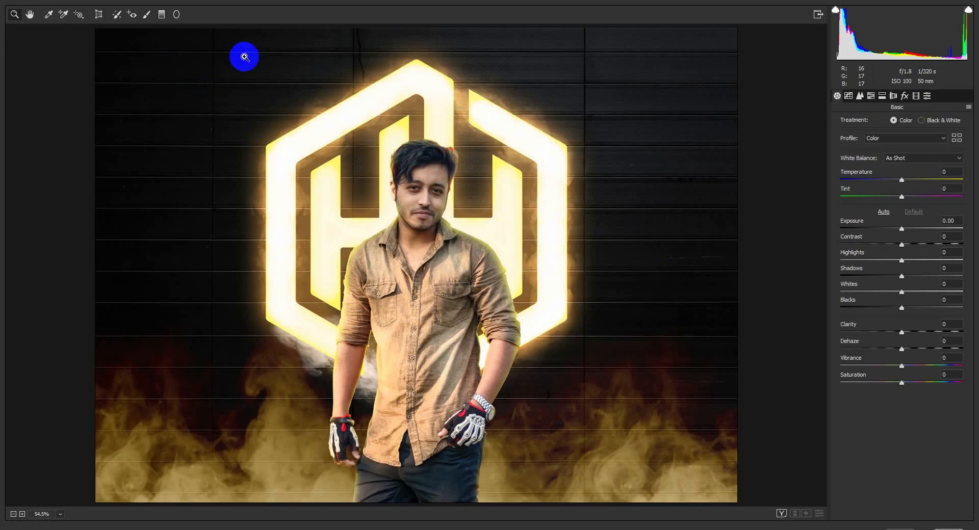
{"action": "left_click", "coordinate": [162, 15]}
{"action": "left_click_drag", "start_coordinate": [414, 477], "coordinate": [421, 327]}
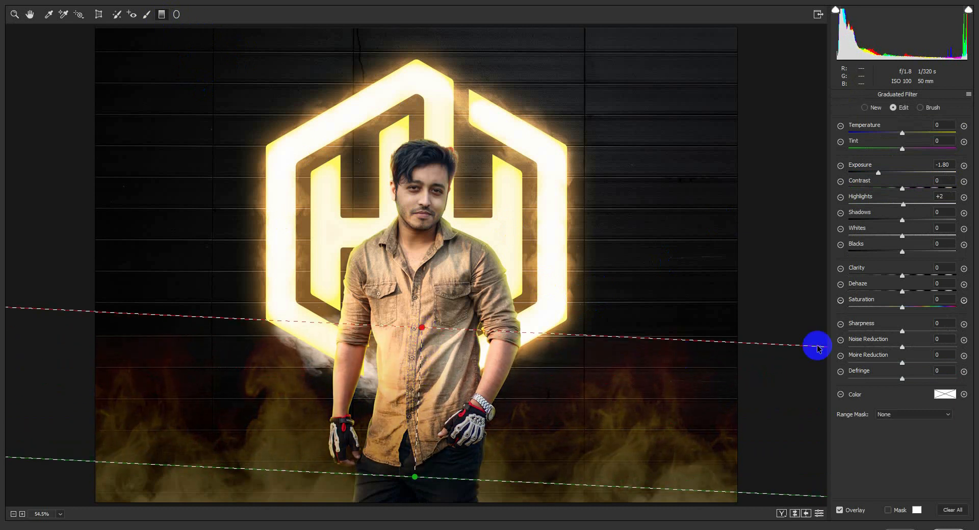
{"action": "left_click", "coordinate": [177, 15]}
{"action": "left_click_drag", "start_coordinate": [427, 239], "coordinate": [649, 410]}
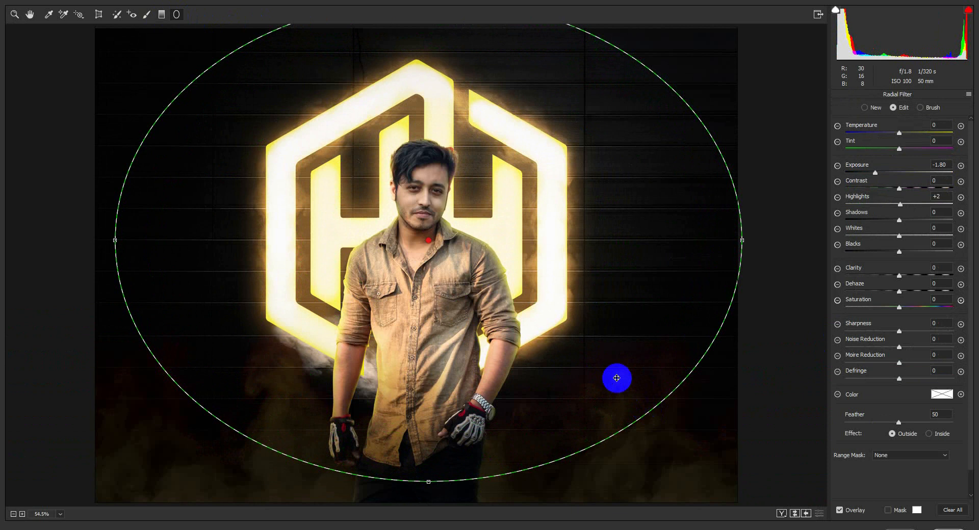
{"action": "key", "text": "Delete"}
Step: Set the basic Camera Raw adjustments to Contrast +30, Vibrance +31 and Tint +14
{"action": "left_click", "coordinate": [31, 17]}
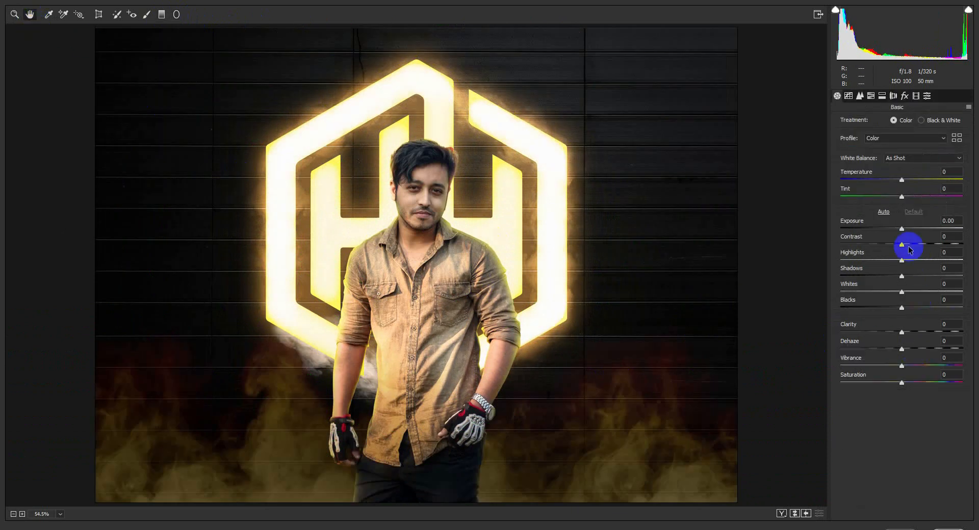
{"action": "left_click_drag", "start_coordinate": [907, 245], "coordinate": [920, 247]}
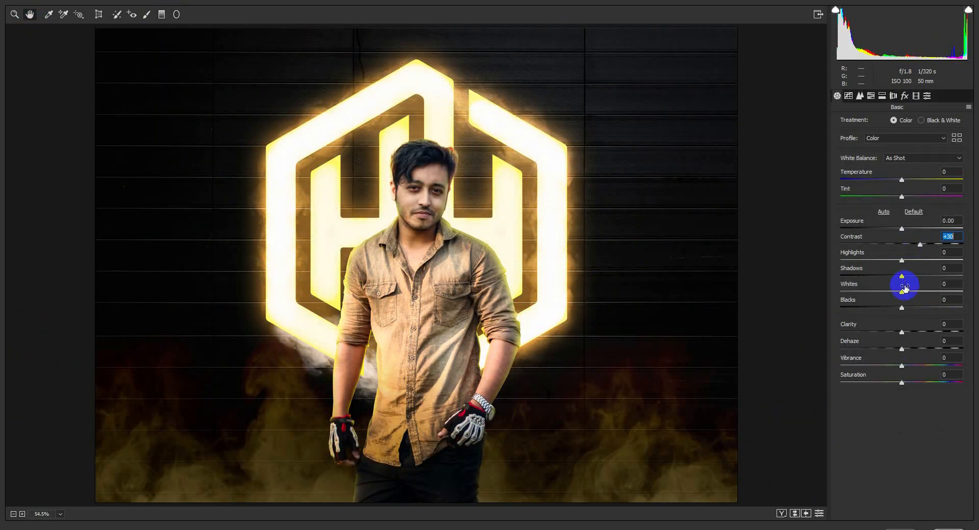
{"action": "left_click_drag", "start_coordinate": [901, 365], "coordinate": [922, 366]}
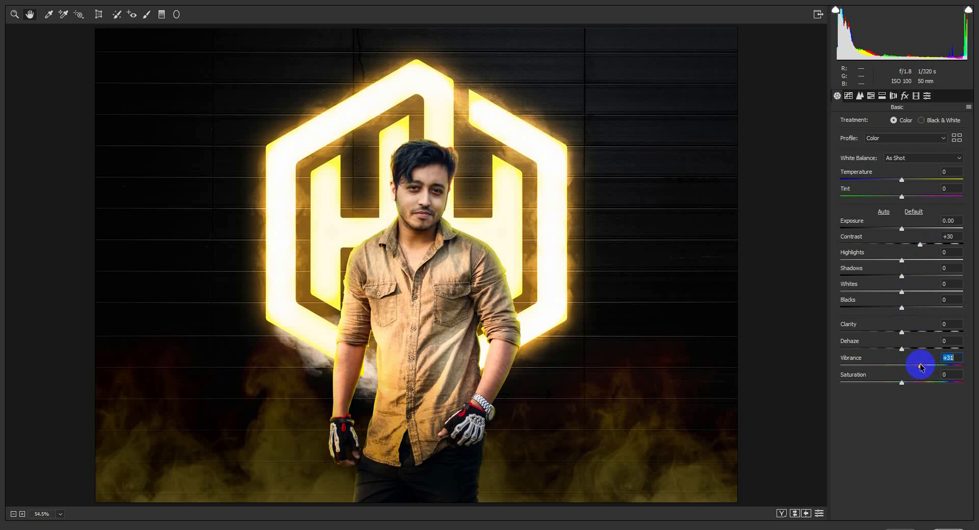
{"action": "left_click_drag", "start_coordinate": [901, 196], "coordinate": [911, 198]}
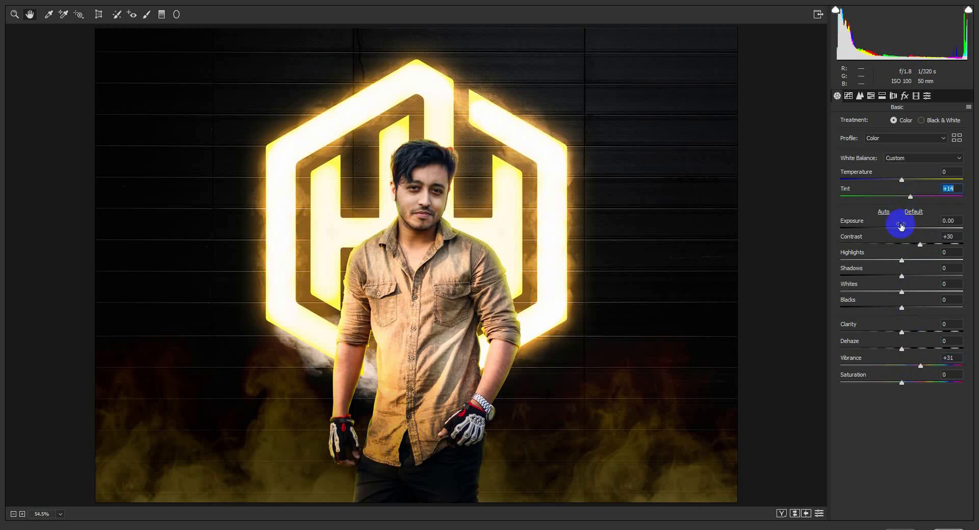
Step: Move the graduated filter down toward the image's lower edge and set the basic adjustments to Highlights +4, Shadows +19 and Whites +22
{"action": "left_click", "coordinate": [161, 14]}
{"action": "left_click_drag", "start_coordinate": [418, 355], "coordinate": [413, 444]}
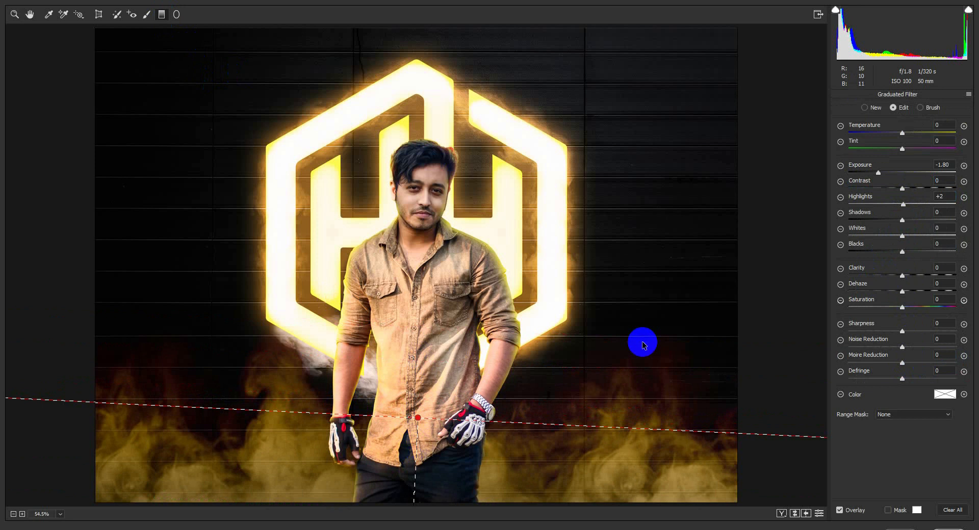
{"action": "left_click_drag", "start_coordinate": [901, 276], "coordinate": [925, 293]}
{"action": "left_click", "coordinate": [29, 15]}
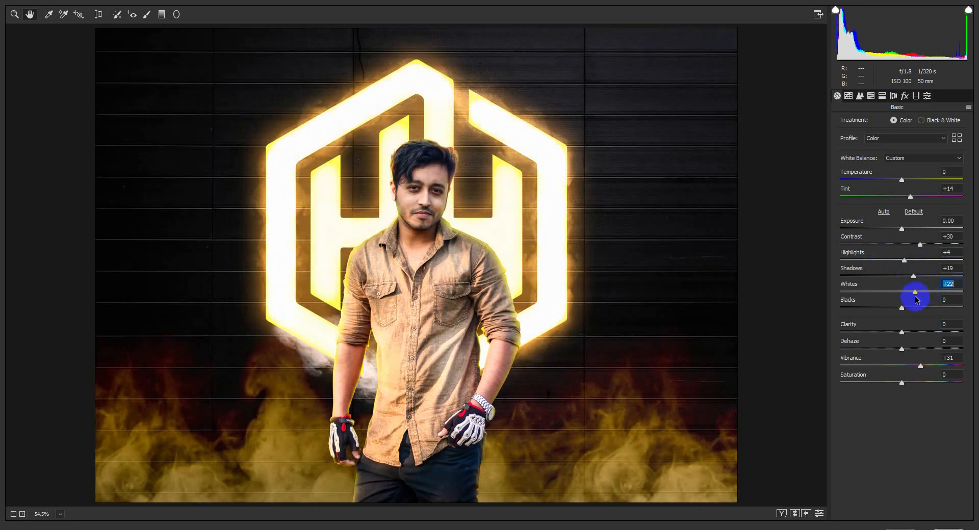
Step: Refine the basic adjustments to Temperature +3, Highlights +3, Blacks -3, Clarity +17 and Dehaze +5
{"action": "mouse_move", "coordinate": [901, 307]}
{"action": "left_mouse_down"}
{"action": "mouse_move", "coordinate": [885, 303]}
{"action": "mouse_move", "coordinate": [900, 304]}
{"action": "left_mouse_up"}
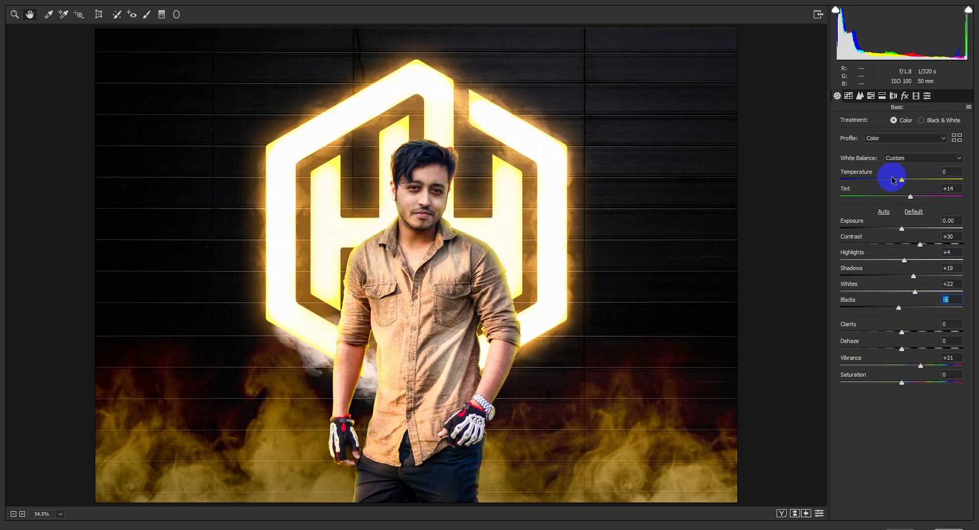
{"action": "mouse_move", "coordinate": [902, 182]}
{"action": "left_mouse_down"}
{"action": "mouse_move", "coordinate": [882, 182]}
{"action": "mouse_move", "coordinate": [907, 180]}
{"action": "left_mouse_up"}
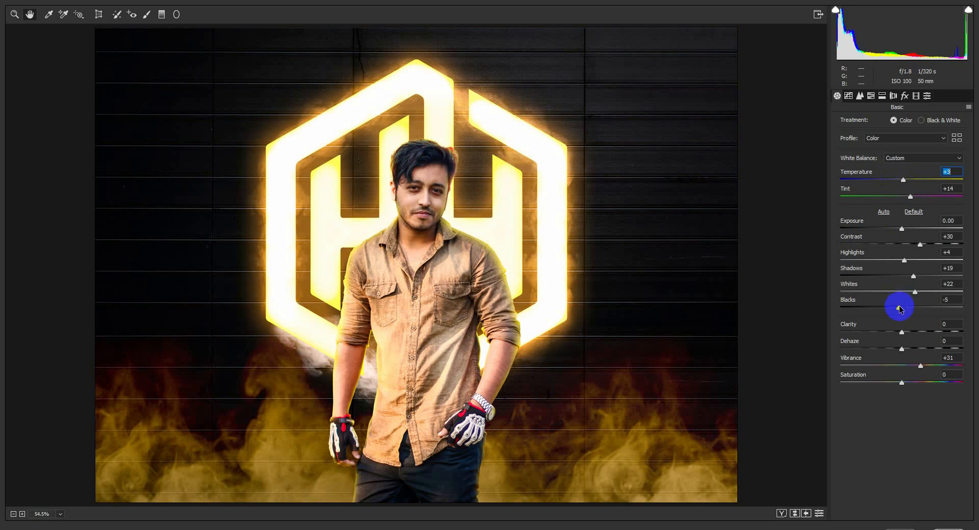
{"action": "left_click_drag", "start_coordinate": [897, 308], "coordinate": [899, 307]}
{"action": "left_click_drag", "start_coordinate": [903, 260], "coordinate": [903, 257]}
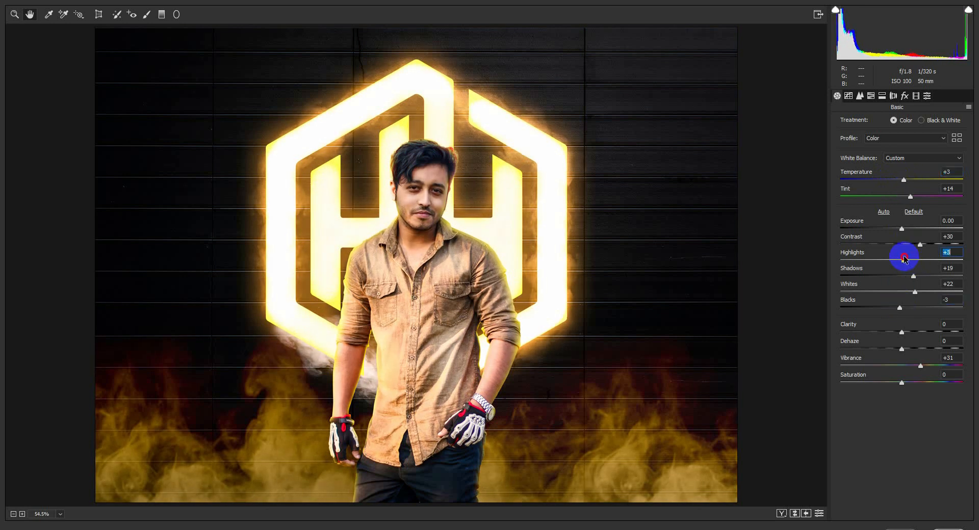
{"action": "mouse_move", "coordinate": [903, 333]}
{"action": "left_mouse_down"}
{"action": "mouse_move", "coordinate": [915, 334]}
{"action": "mouse_move", "coordinate": [912, 348]}
{"action": "left_mouse_up"}
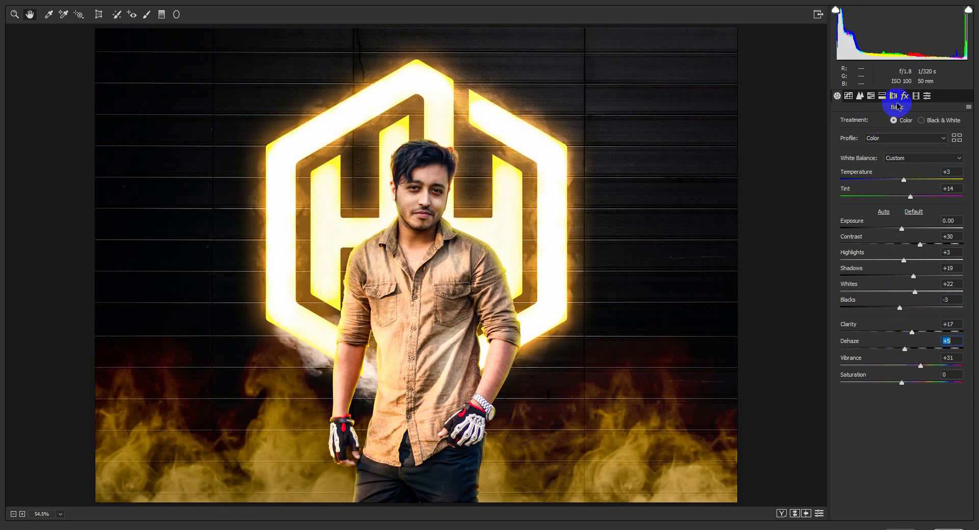
Step: Set the sharpening amount to 52 and look over the grain, vignetting and split toning options
{"action": "left_click", "coordinate": [859, 96]}
{"action": "left_click", "coordinate": [863, 140]}
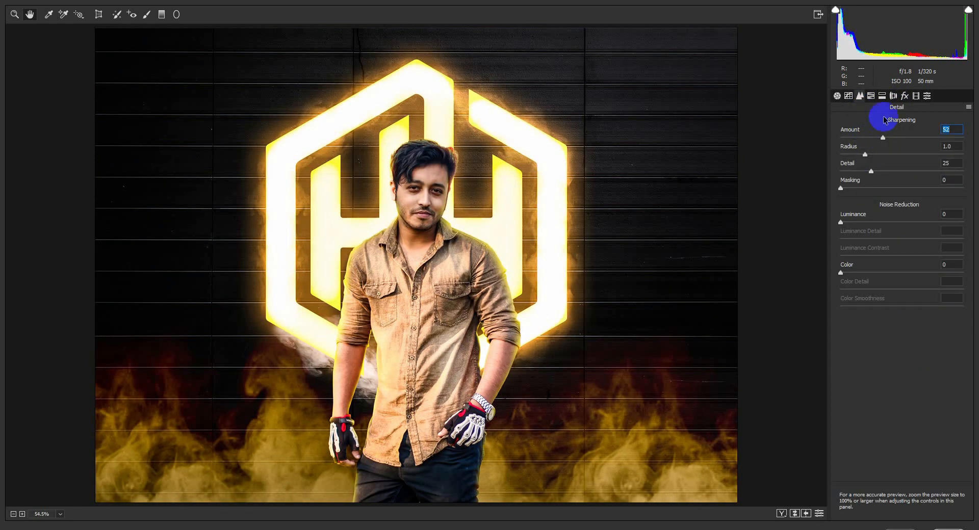
{"action": "left_click", "coordinate": [903, 96]}
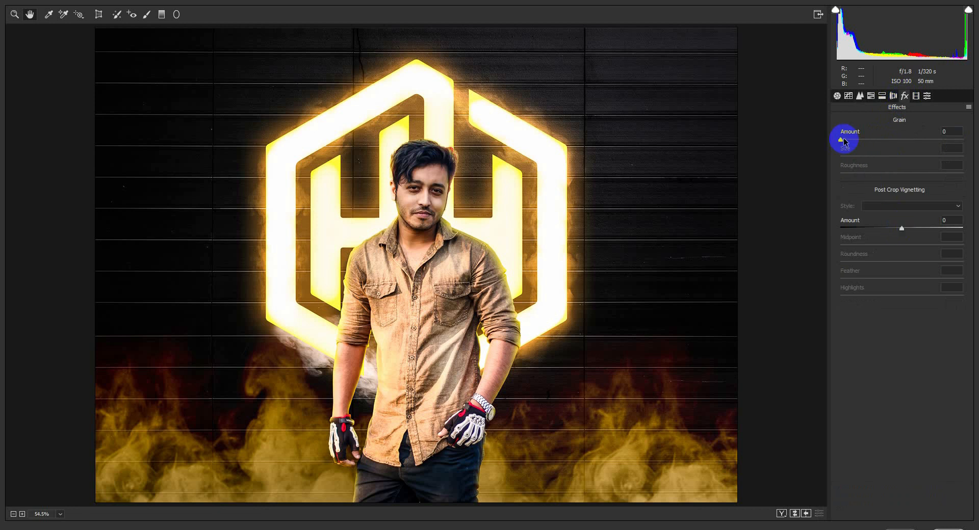
{"action": "left_click", "coordinate": [882, 96]}
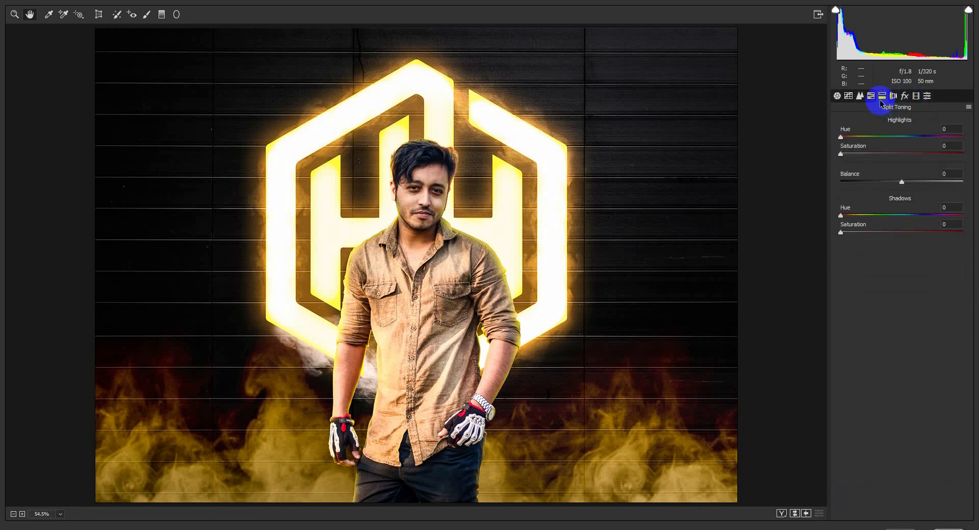
Step: Set the Oranges hue to +6, shift the Reds hue to a negative value, and apply the Camera Raw Filter
{"action": "left_click", "coordinate": [871, 96]}
{"action": "left_click", "coordinate": [843, 122]}
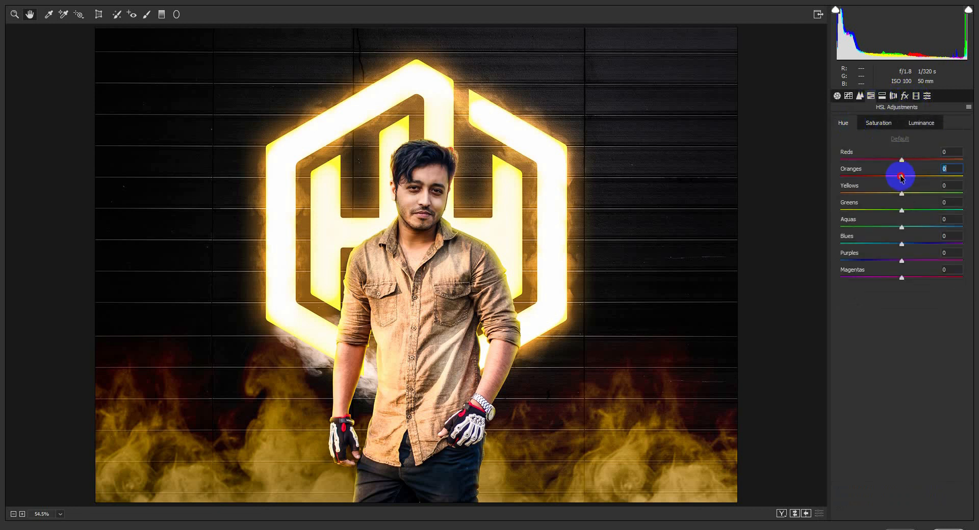
{"action": "left_click_drag", "start_coordinate": [891, 178], "coordinate": [907, 182]}
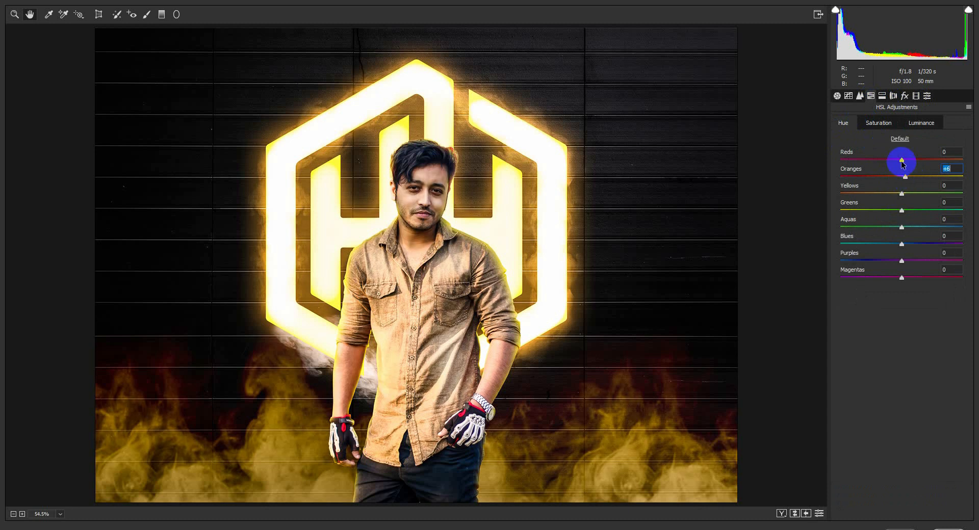
{"action": "left_click_drag", "start_coordinate": [901, 163], "coordinate": [892, 162]}
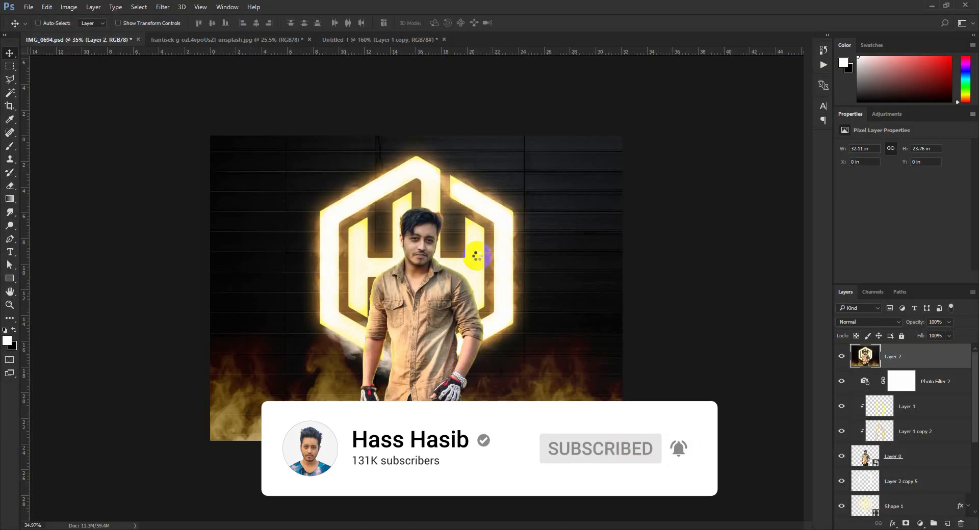
Step: Add a Color Lookup adjustment above Layer 2 and load the 2Strip.look 3D LUT
{"action": "scroll", "coordinate": [502, 287], "scroll_direction": "up", "scroll_amount": 1}
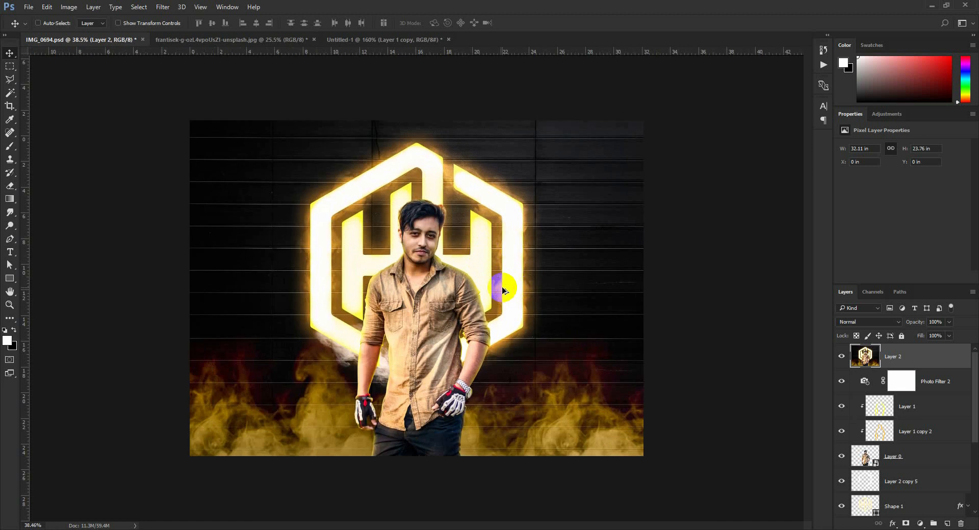
{"action": "left_click", "coordinate": [919, 525]}
{"action": "left_click", "coordinate": [918, 433]}
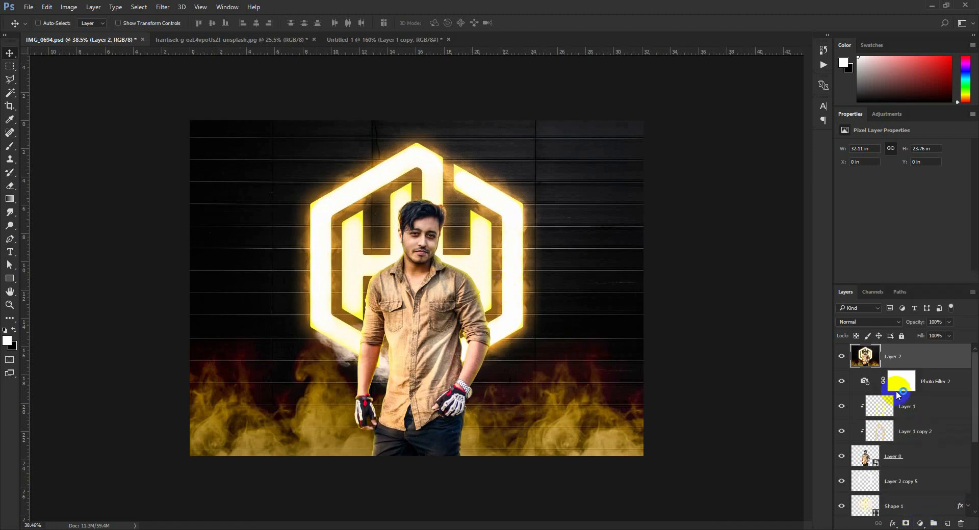
{"action": "left_click", "coordinate": [900, 148]}
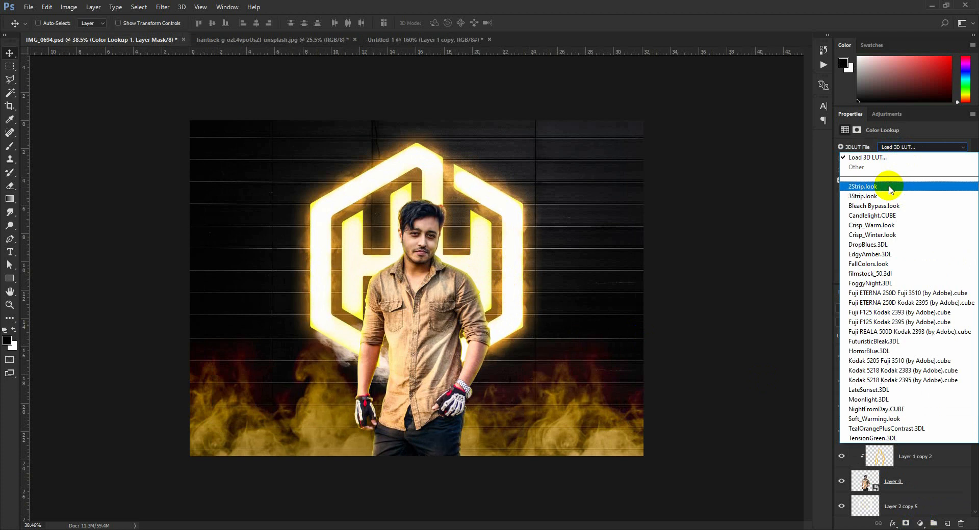
{"action": "left_click", "coordinate": [894, 183]}
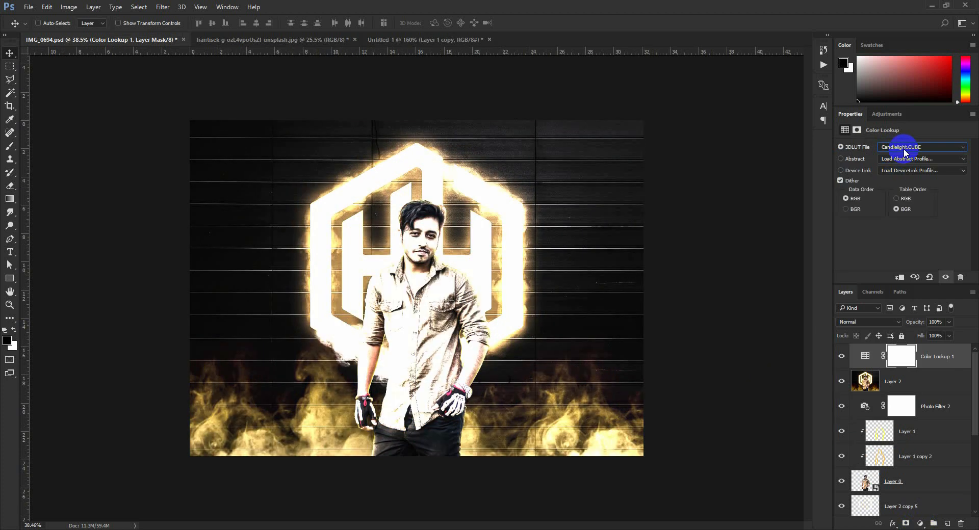
Step: Cycle through the 3D LUT presets of the Color Lookup adjustment and settle on Fuji ETERNA 250D Fuji 3510
{"action": "key", "text": "Down"}
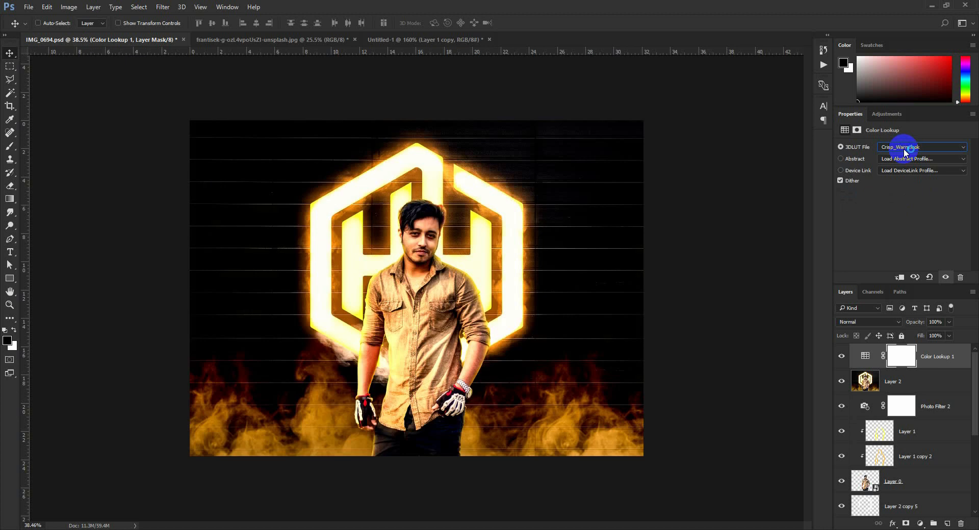
{"action": "key", "text": "Down"}
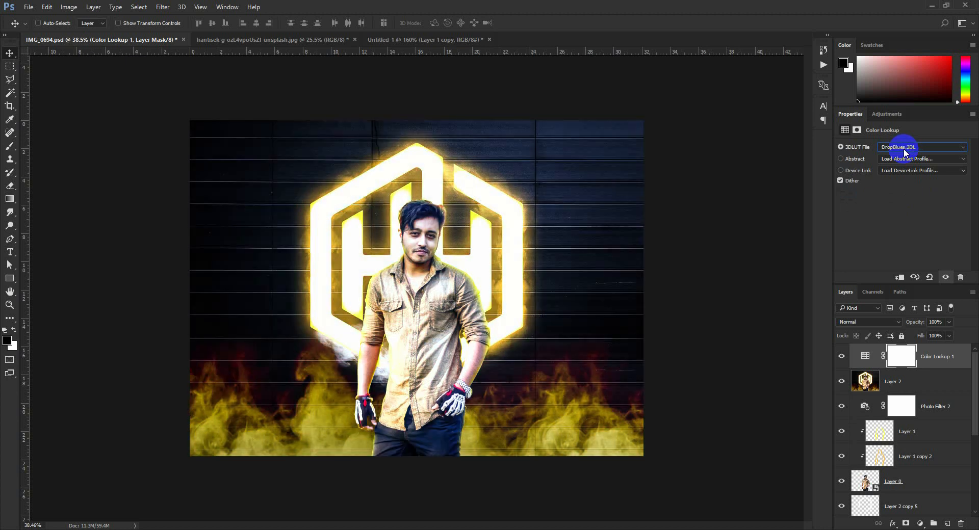
{"action": "key", "text": "Down"}
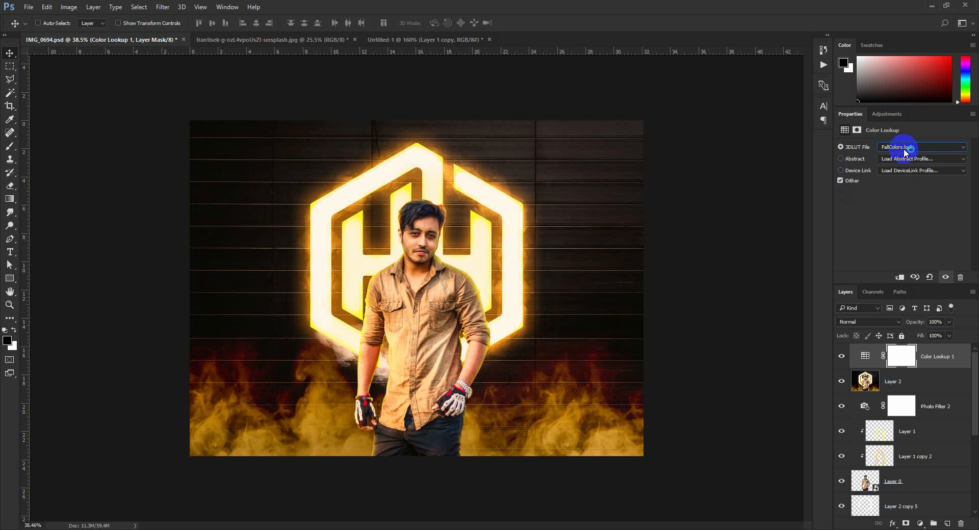
{"action": "key", "text": "Down"}
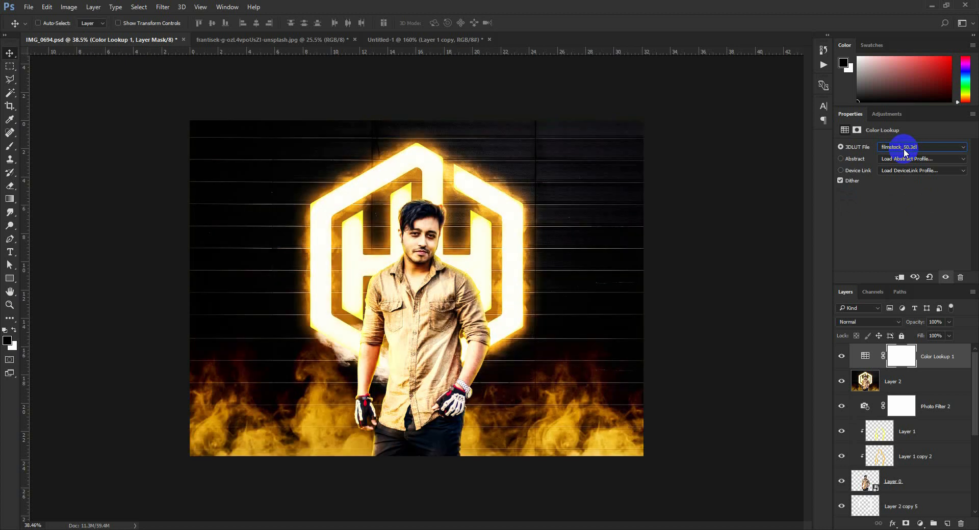
{"action": "key", "text": "Down"}
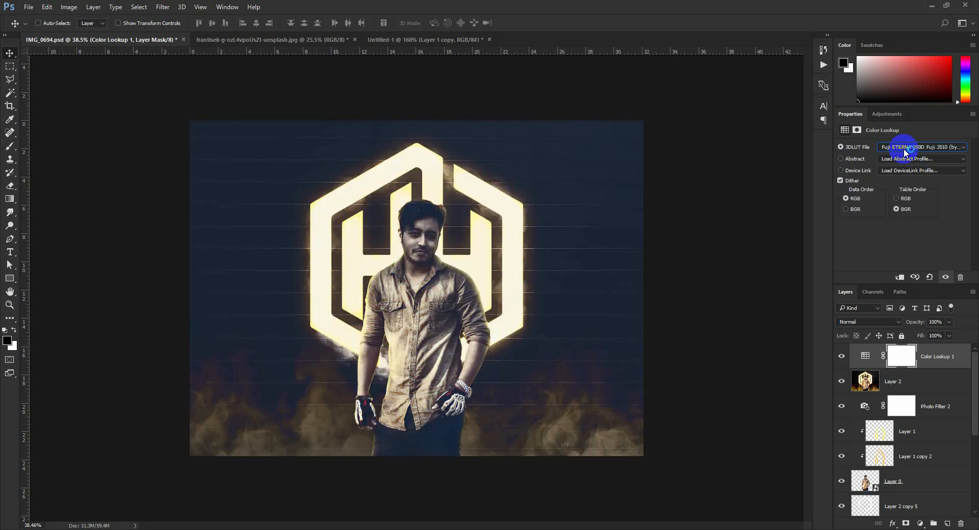
Step: Compare the image with and without the Color Lookup adjustment, and set the layer's opacity to 20%
{"action": "left_click", "coordinate": [841, 357]}
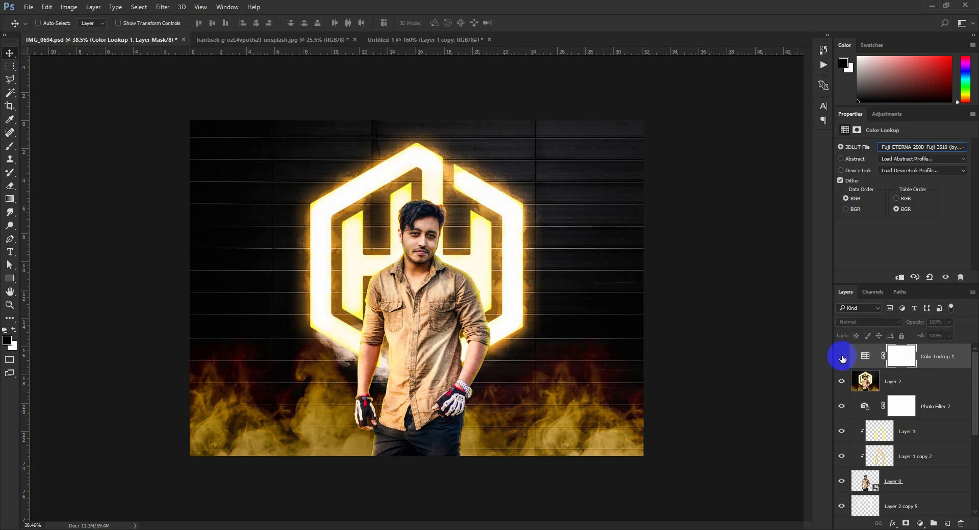
{"action": "left_click", "coordinate": [841, 357]}
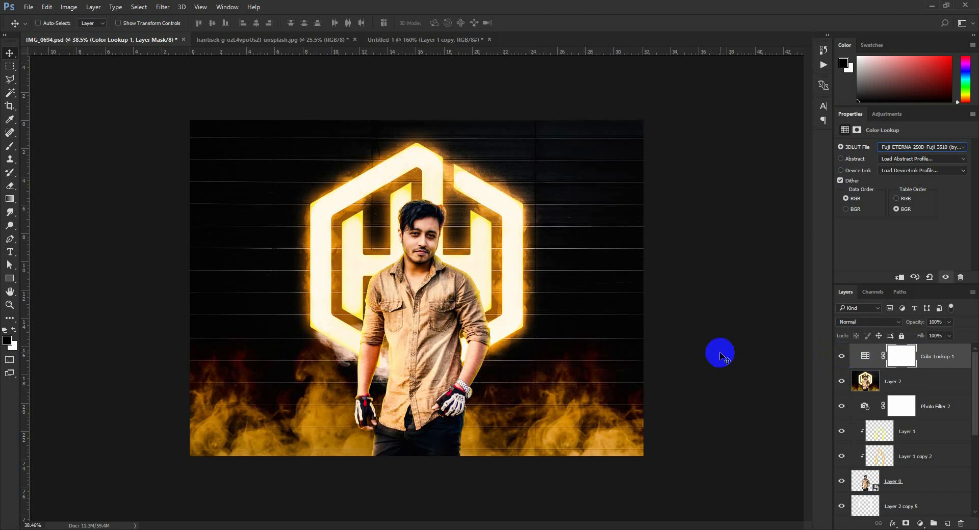
{"action": "left_click", "coordinate": [944, 323]}
{"action": "type", "text": "20"}
{"action": "key", "text": "Return"}
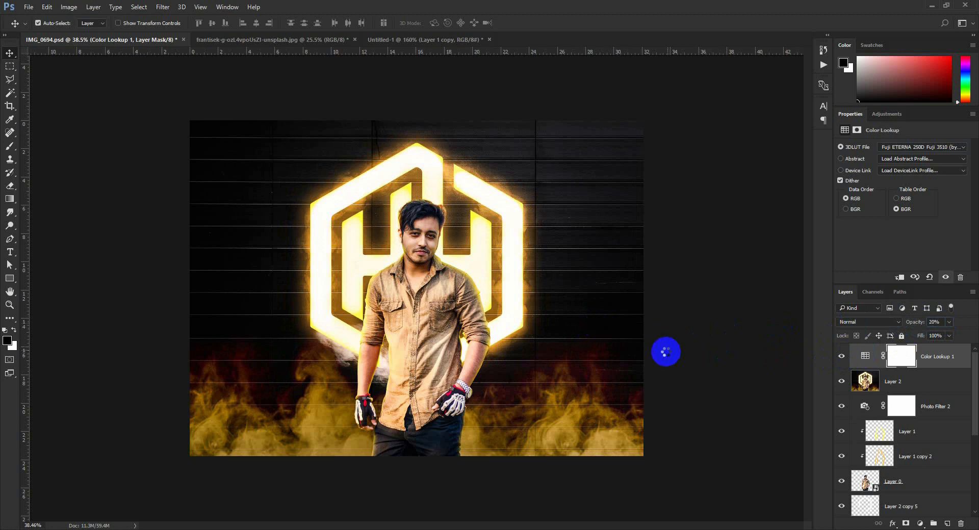
Step: Stamp all visible layers into a new layer on top and apply the Photo-Toolbox SkinFiner filter to it
{"action": "key", "text": "ctrl+alt+shift+e"}
{"action": "key", "text": "x"}
{"action": "left_click", "coordinate": [163, 7]}
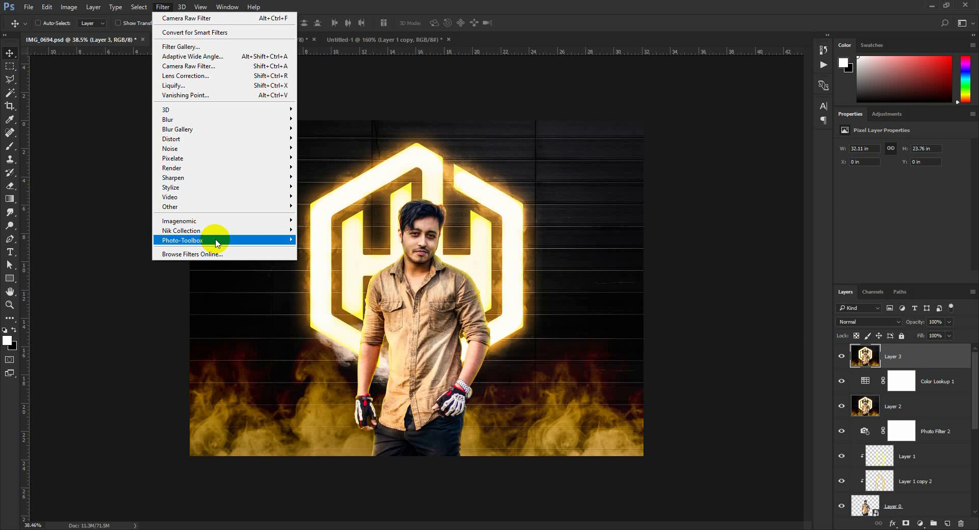
{"action": "mouse_move", "coordinate": [218, 243]}
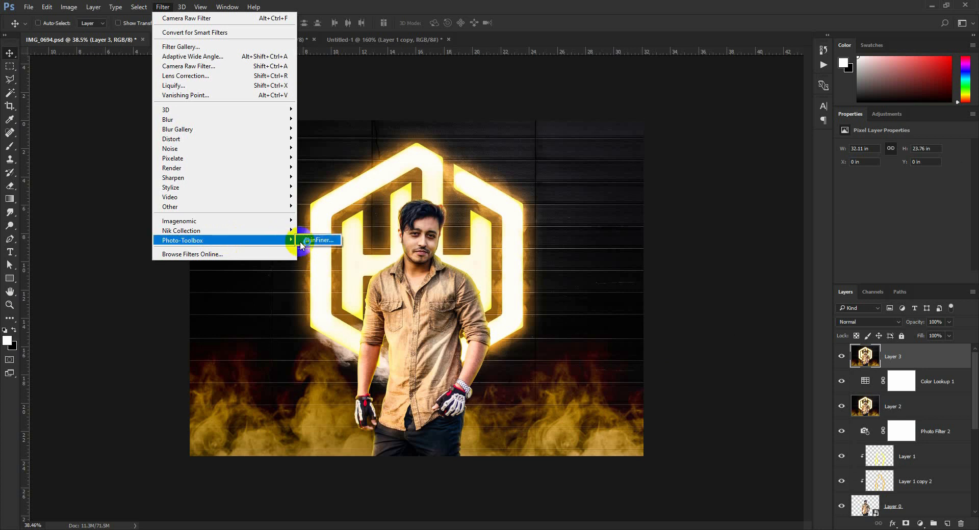
{"action": "left_click", "coordinate": [308, 240]}
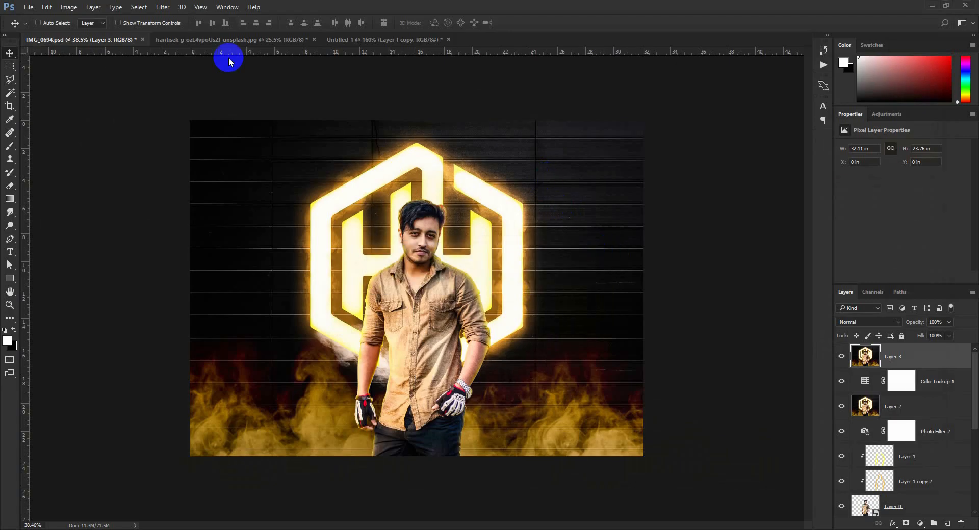
Step: Apply the Nik Collection Viveza 2 filter to the merged layer with global Structure raised to about 59%
{"action": "left_click", "coordinate": [163, 6]}
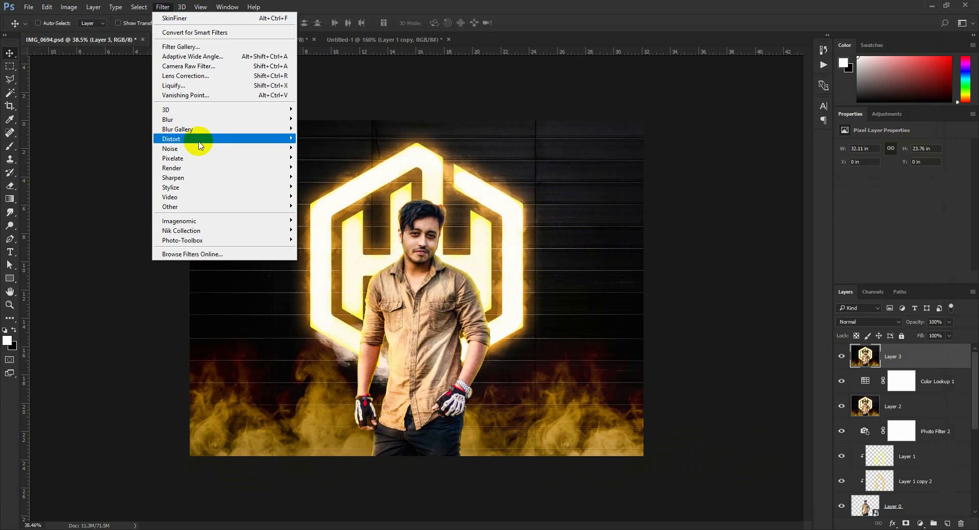
{"action": "mouse_move", "coordinate": [218, 225]}
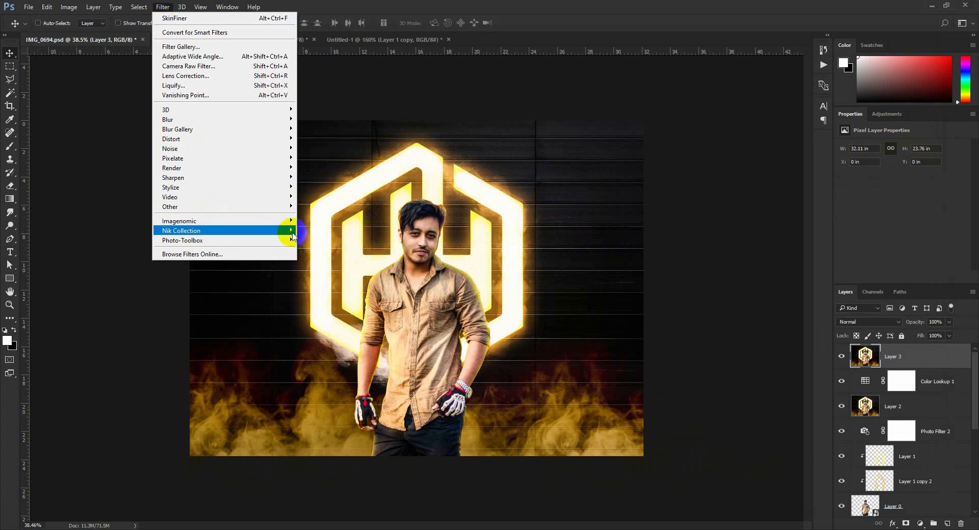
{"action": "mouse_move", "coordinate": [293, 235]}
{"action": "left_click", "coordinate": [334, 300]}
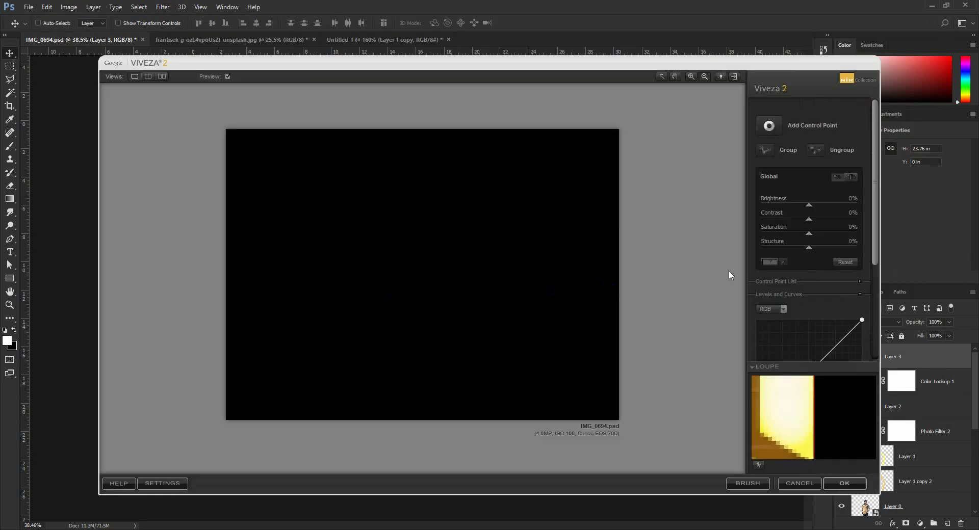
{"action": "left_click", "coordinate": [814, 247]}
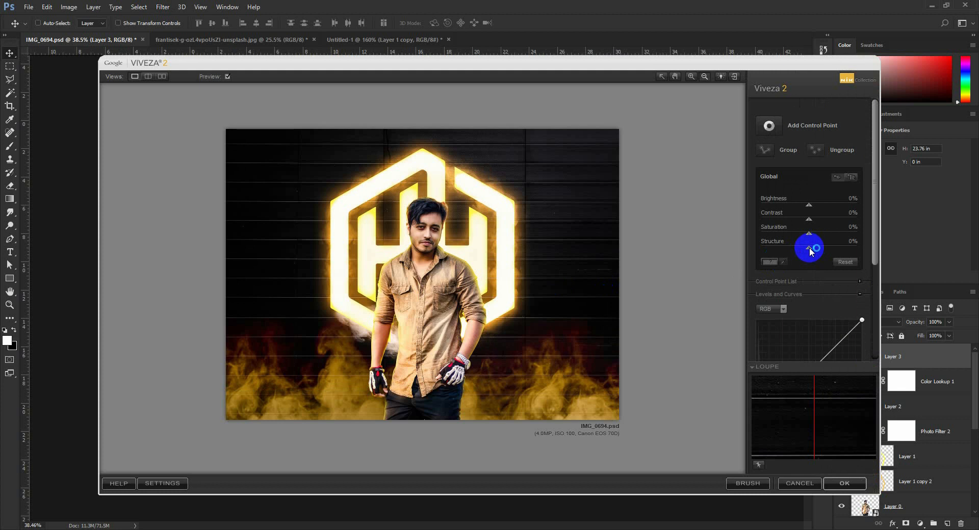
{"action": "left_click_drag", "start_coordinate": [810, 247], "coordinate": [827, 249]}
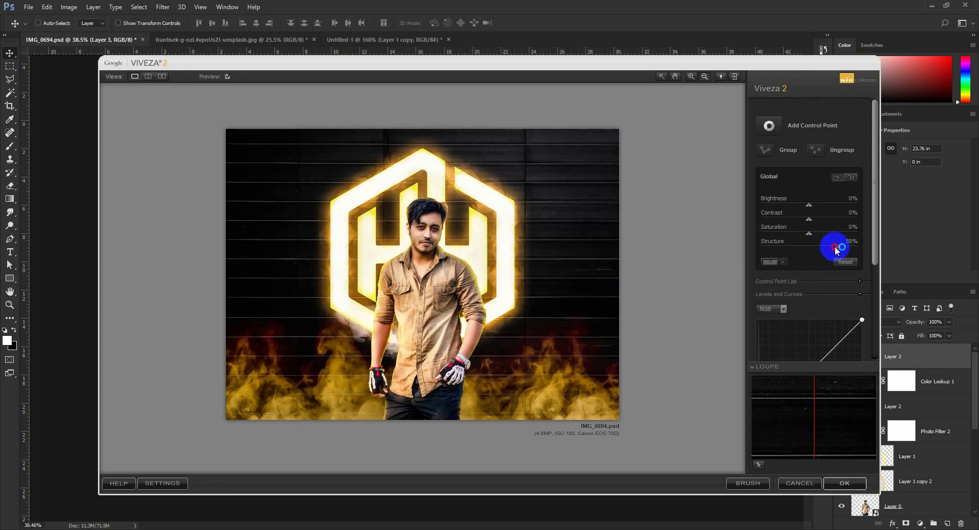
{"action": "left_click", "coordinate": [844, 483]}
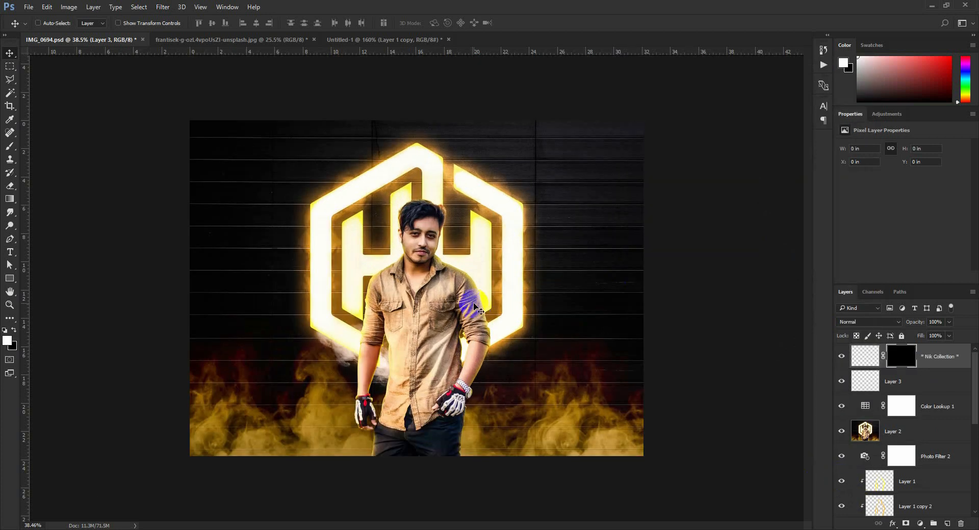